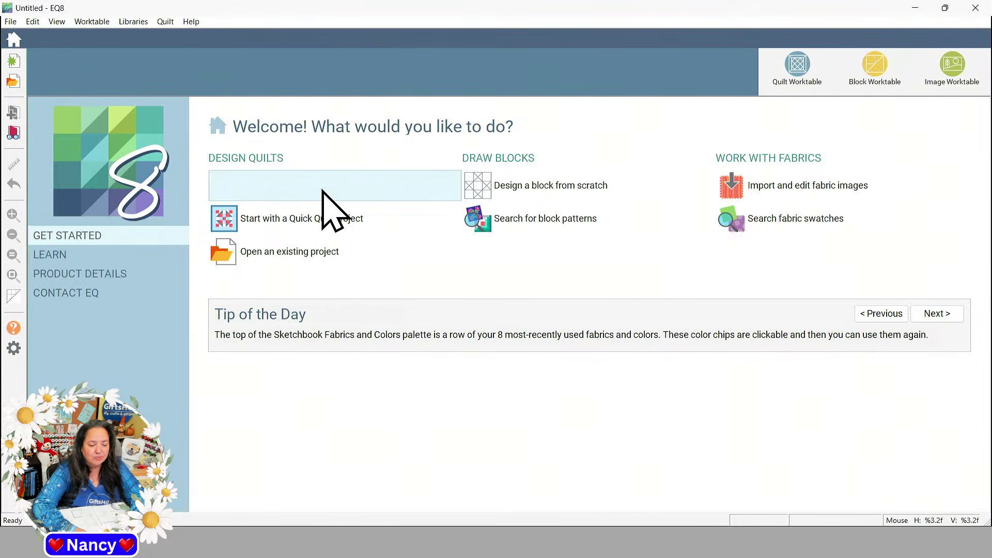
Start designing a new quilt from scratch
left_click(323, 191)
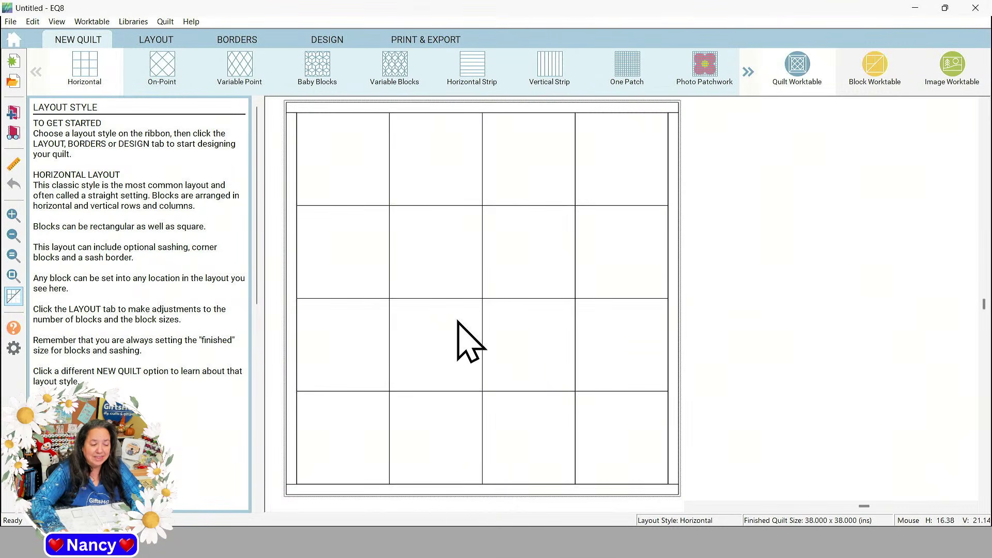
Review the quilt layout styles one by one, from On-Point through Variable Point, Baby Blocks, strips and One Patch to Photo Patchwork
left_click(164, 72)
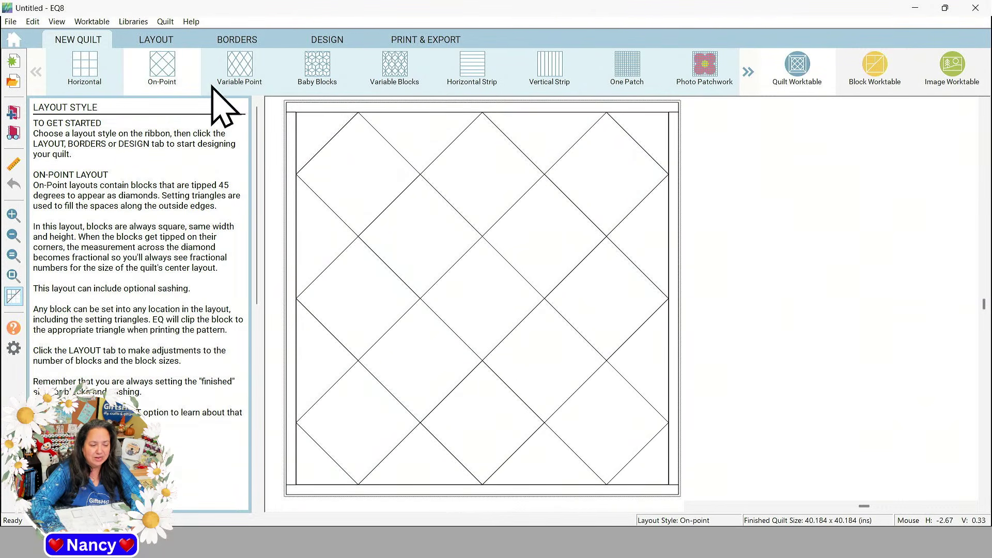
left_click(243, 69)
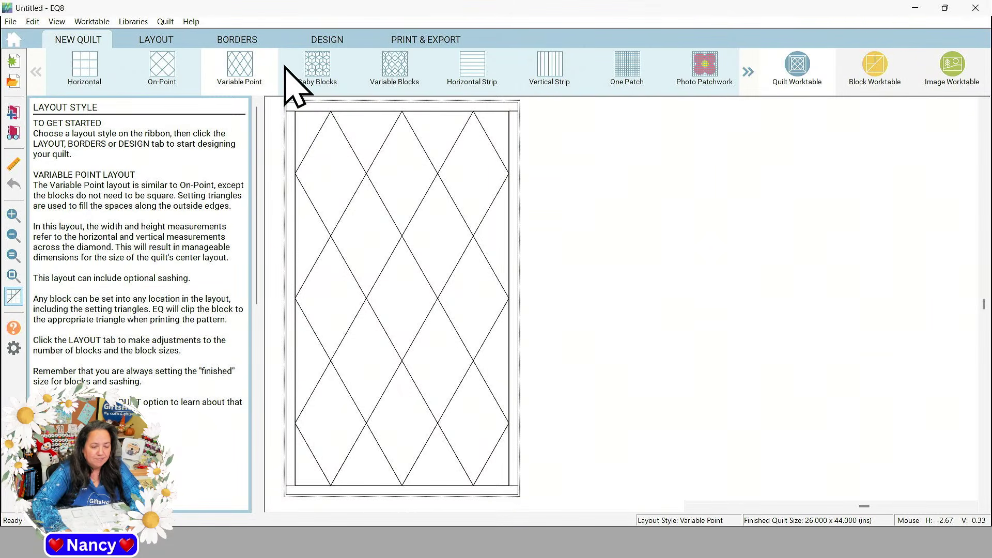
left_click(323, 66)
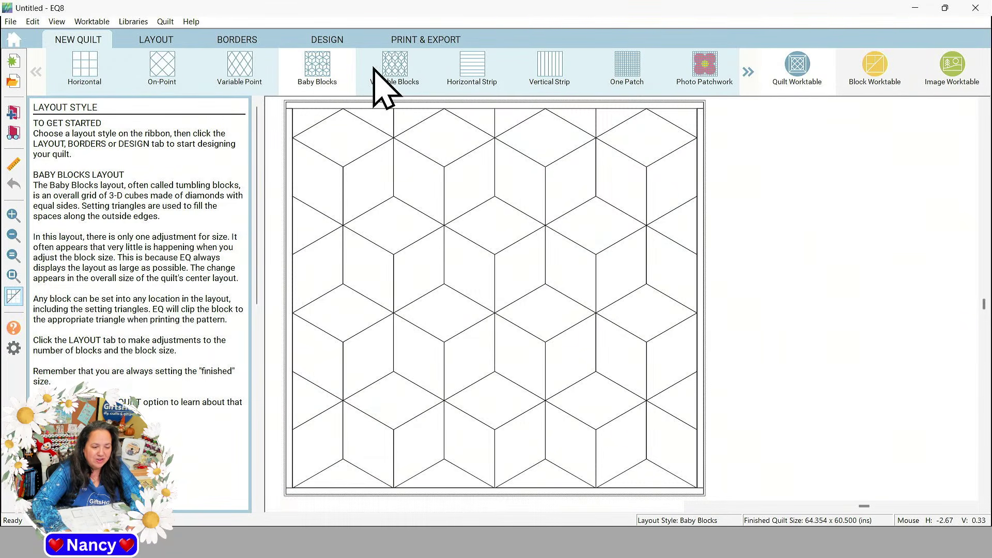
left_click(398, 66)
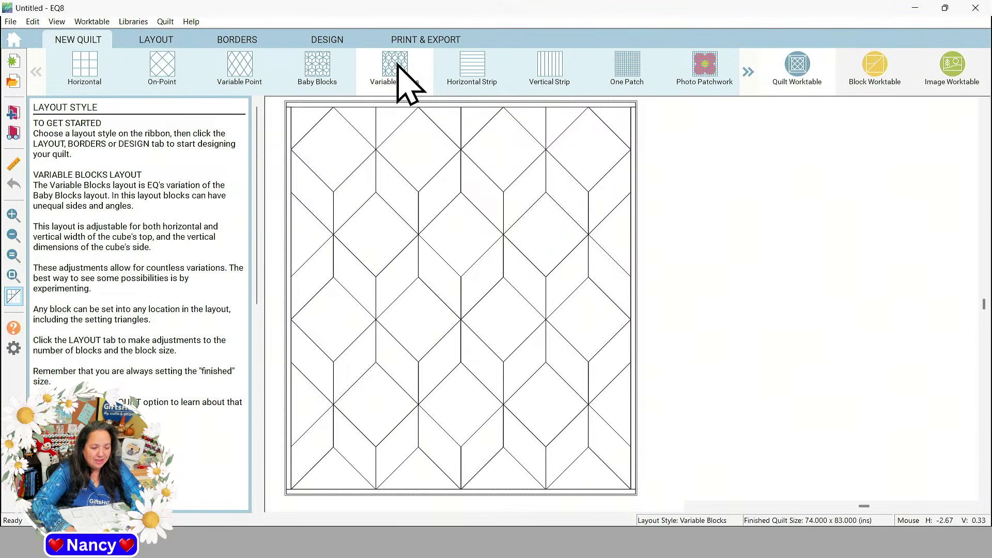
left_click(467, 63)
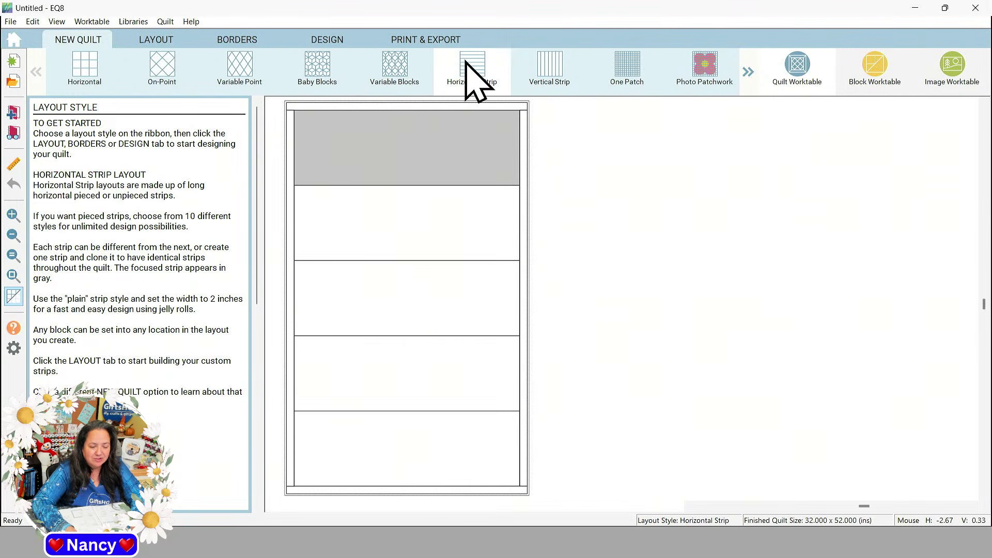
left_click(542, 83)
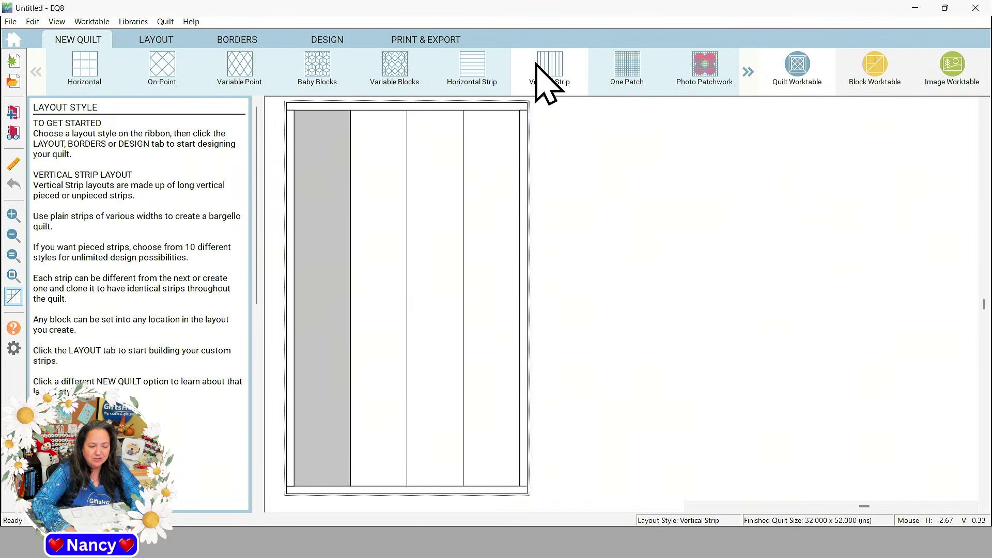
left_click(640, 70)
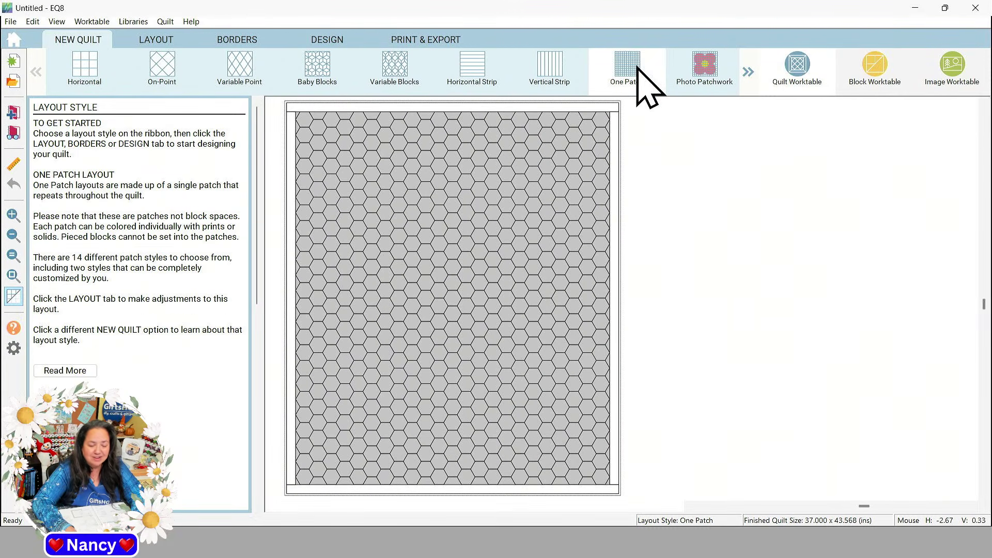
left_click(699, 66)
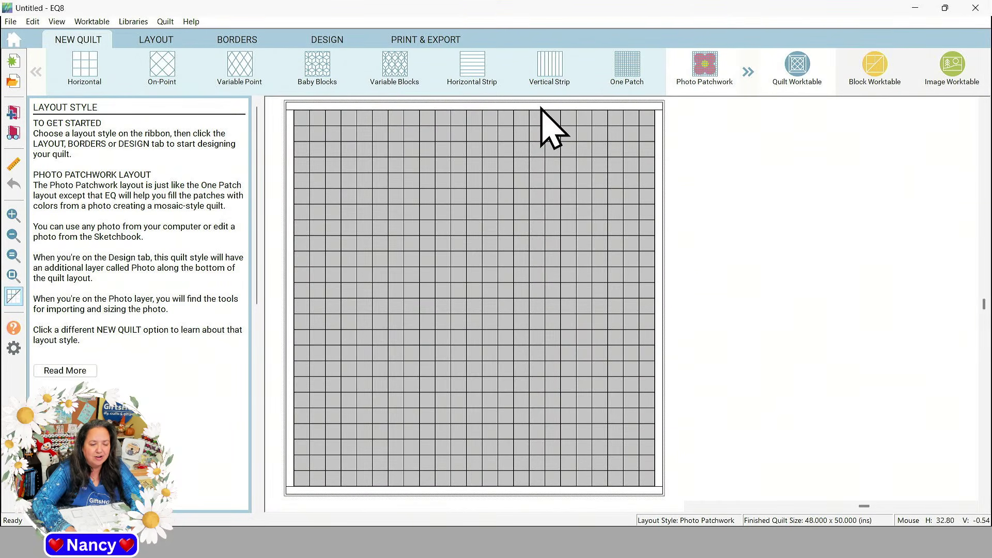
Choose the Horizontal layout style for the quilt and set its horizontal number of blocks to 4
left_click(80, 64)
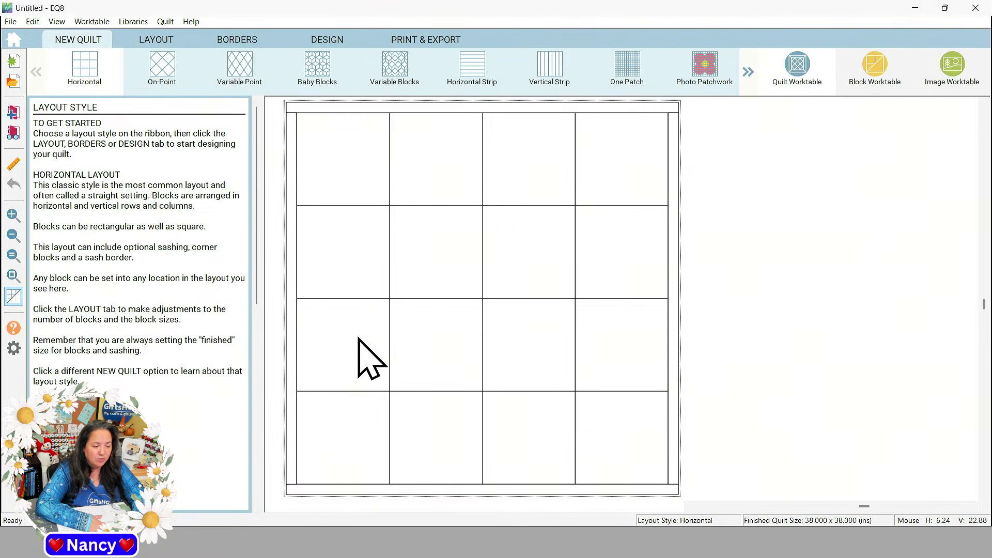
left_click(153, 42)
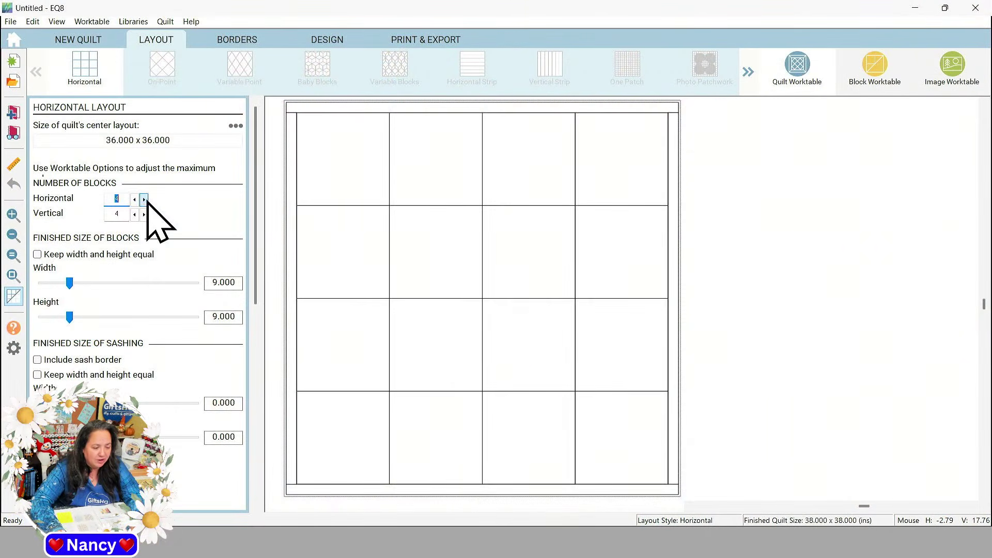
left_click(145, 200)
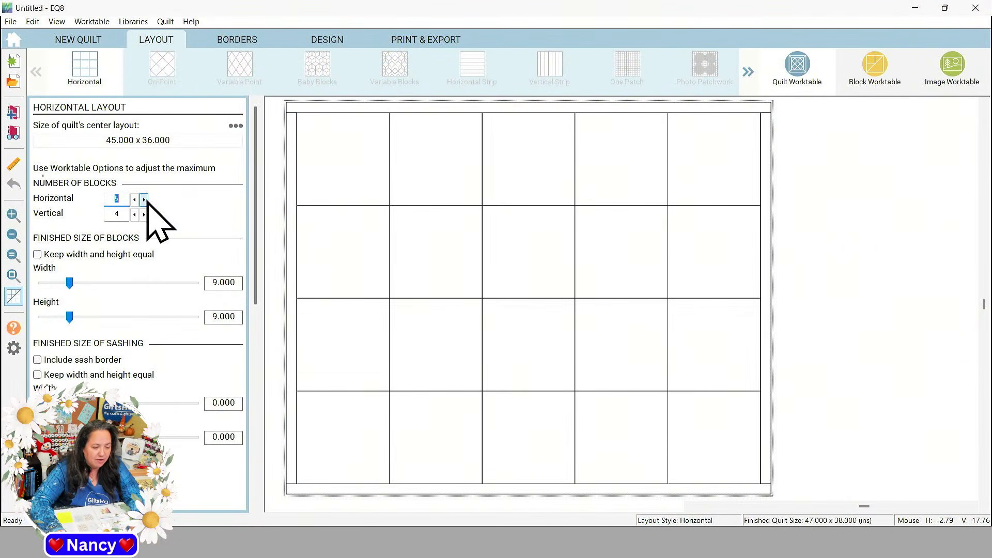
left_click(145, 199)
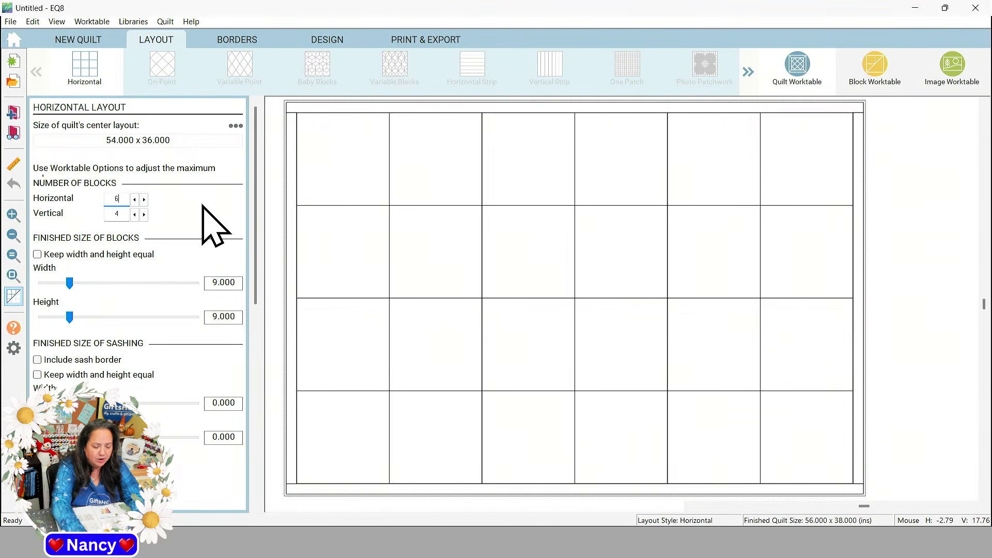
key("BackSpace")
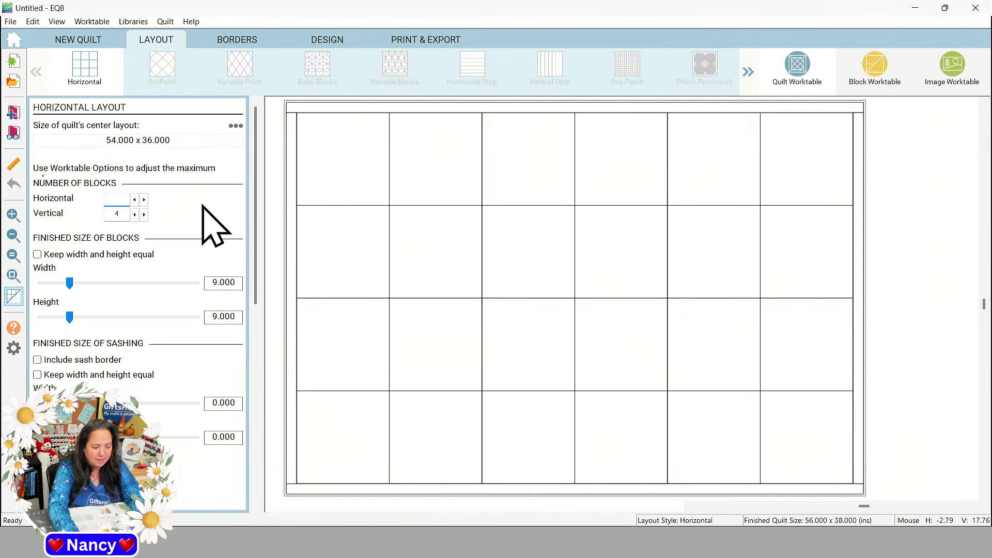
type("4")
key("Tab")
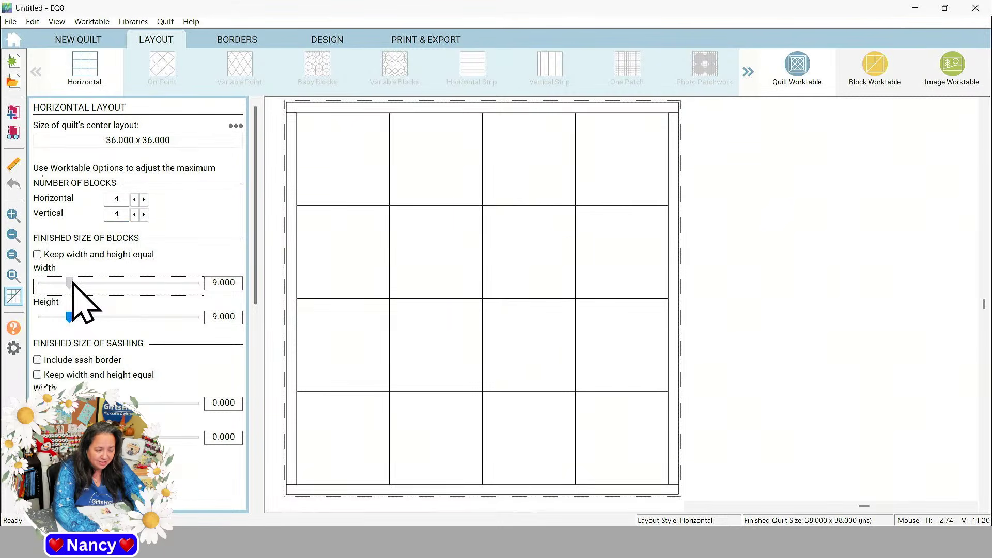
Set both the finished width and the finished height of the quilt blocks to 4
mouse_move(72, 283)
left_mouse_down()
mouse_move(55, 286)
mouse_move(82, 285)
mouse_move(57, 290)
left_mouse_up()
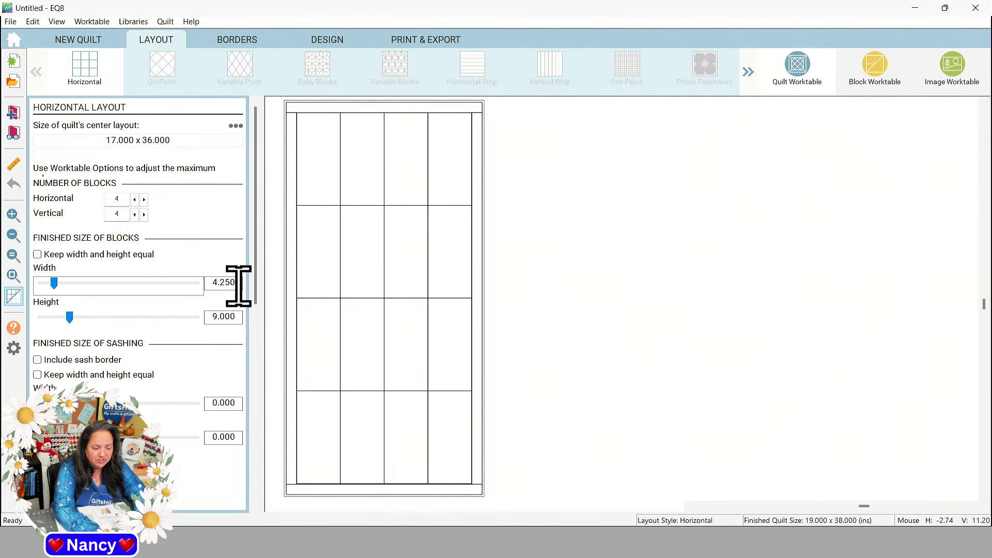
left_click_drag(229, 284, 206, 304)
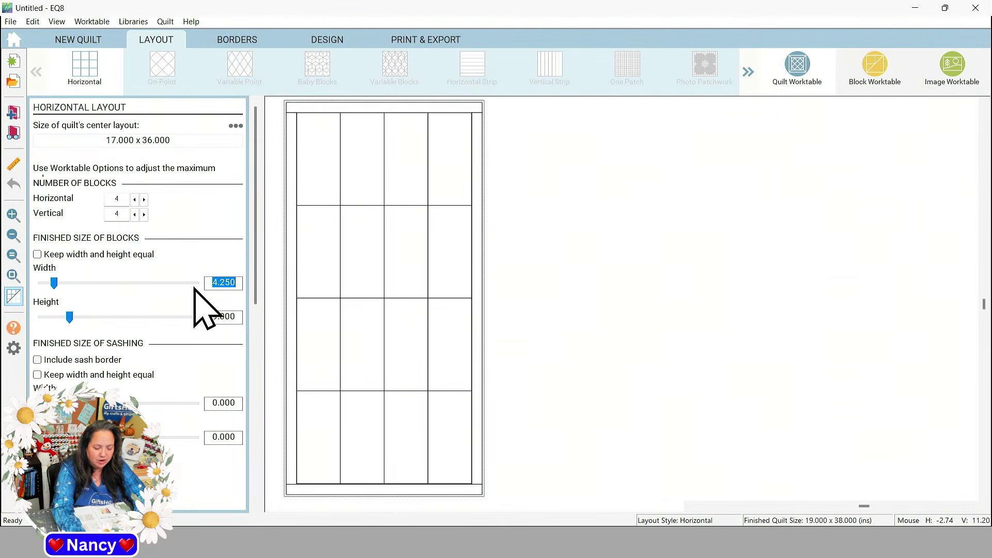
type("4")
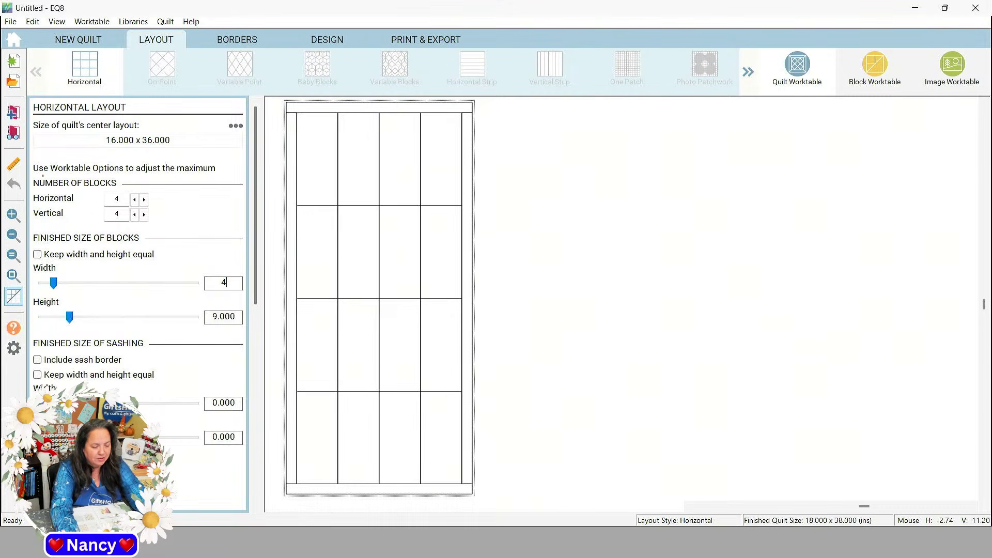
key("Tab")
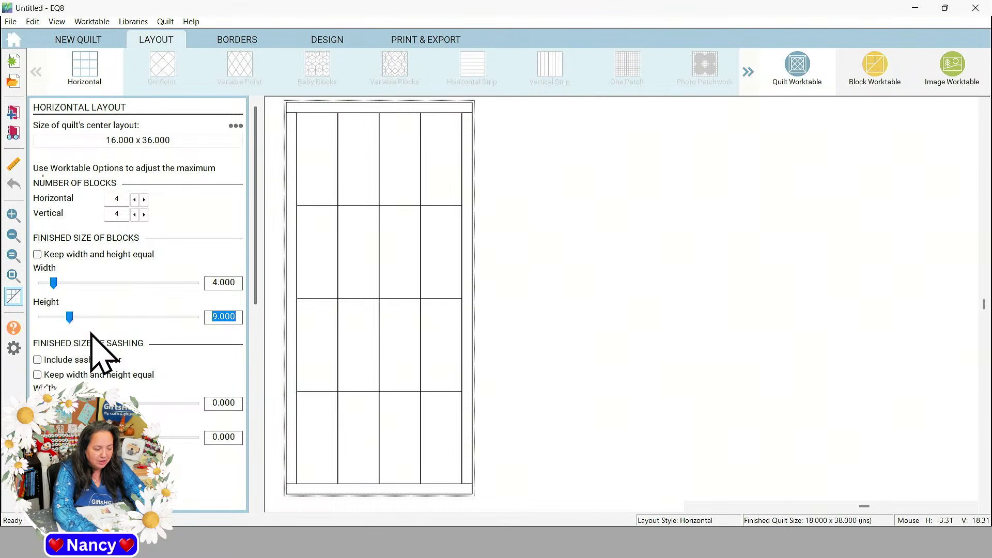
left_click(72, 316)
left_click_drag(72, 316, 15, 323)
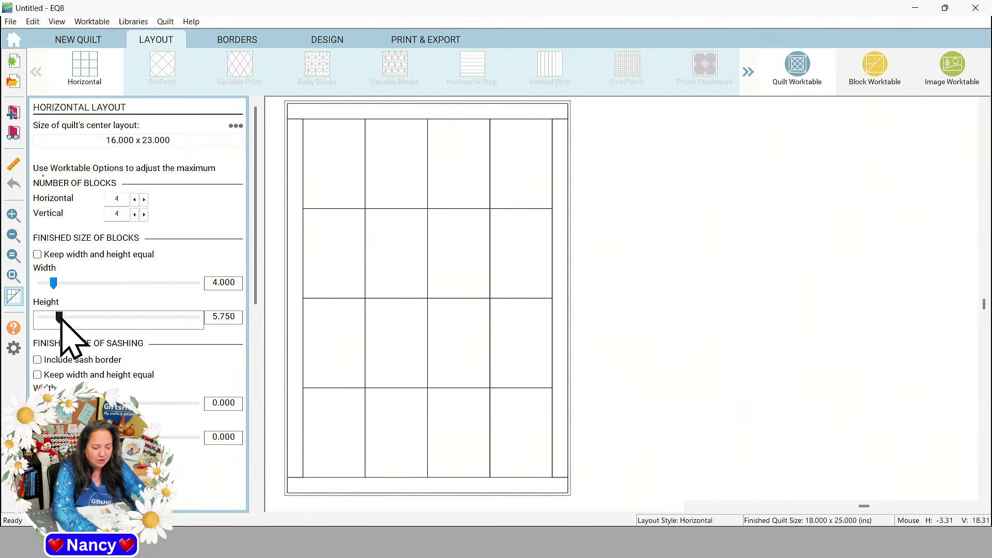
left_click_drag(242, 323, 193, 317)
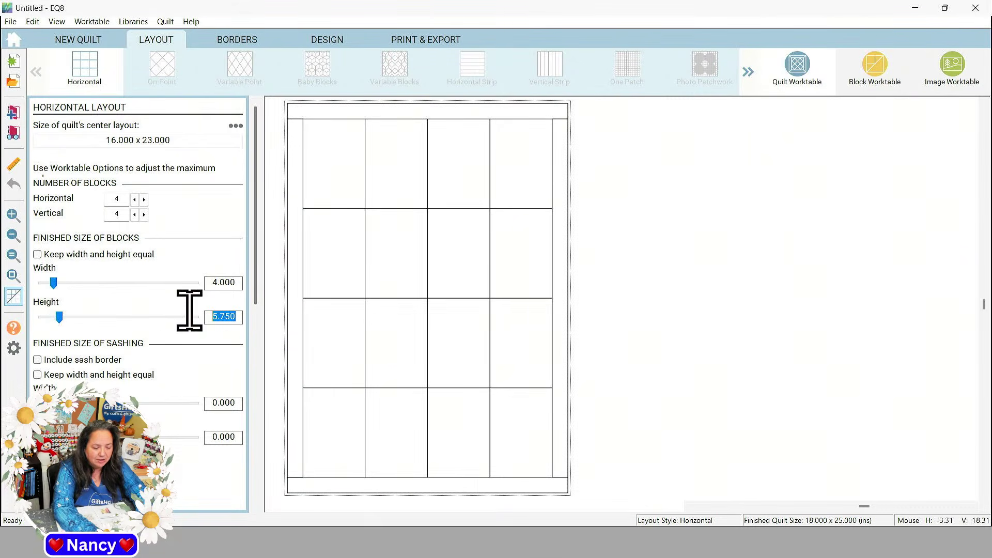
type("4")
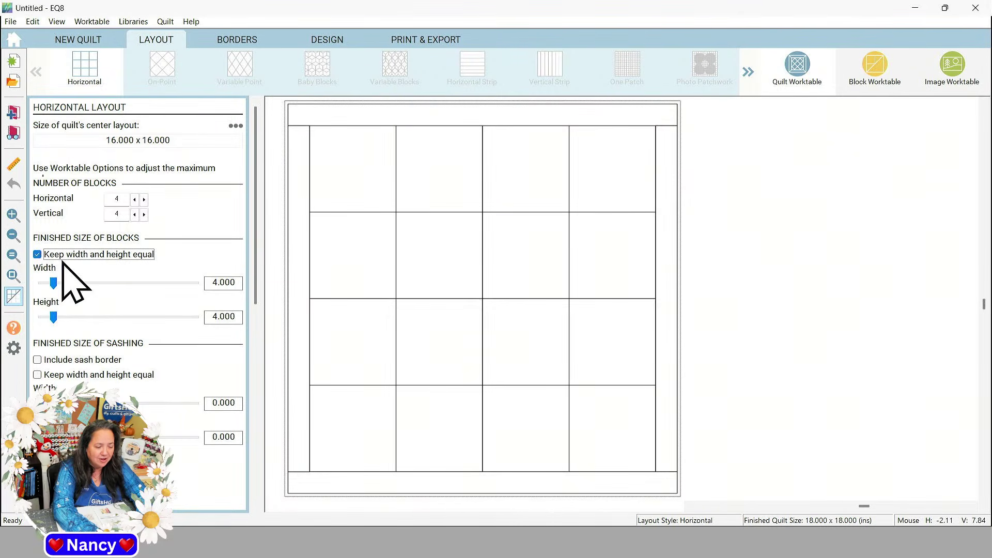
Keep the block width and height equal, resize the blocks together, and set the finished block width to 4
left_click(53, 283)
mouse_move(54, 283)
left_mouse_down()
mouse_move(92, 281)
mouse_move(36, 277)
mouse_move(66, 282)
mouse_move(47, 272)
mouse_move(60, 277)
left_mouse_up()
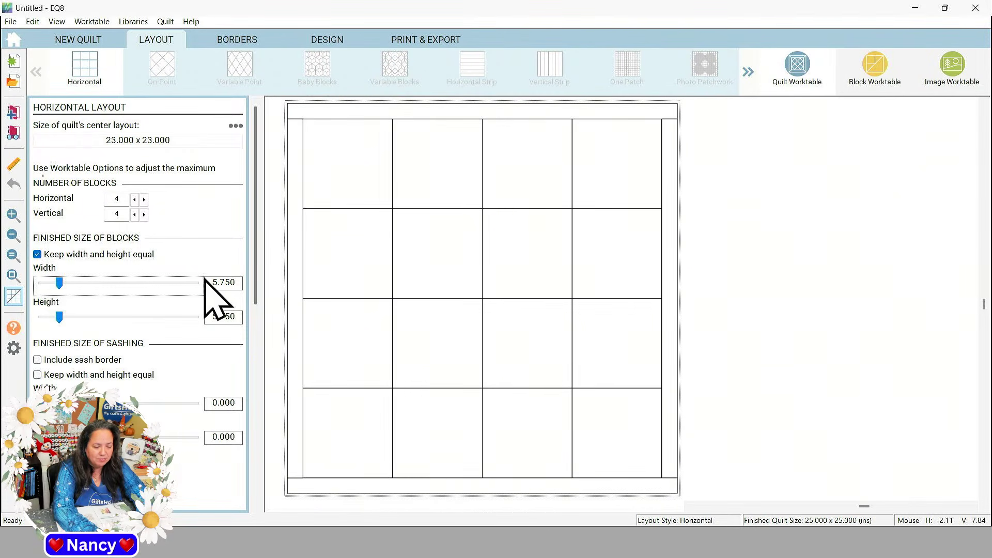
double_click(235, 282)
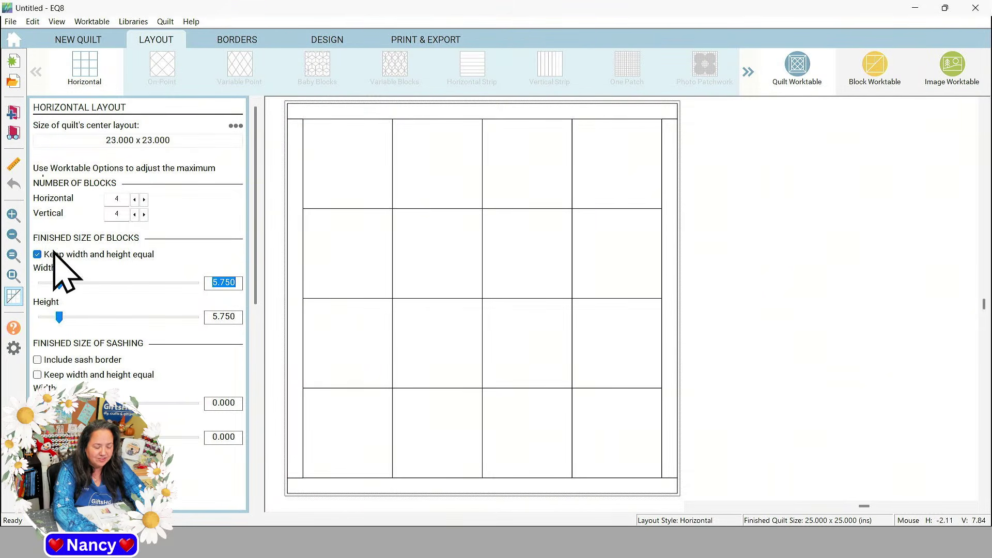
type("4")
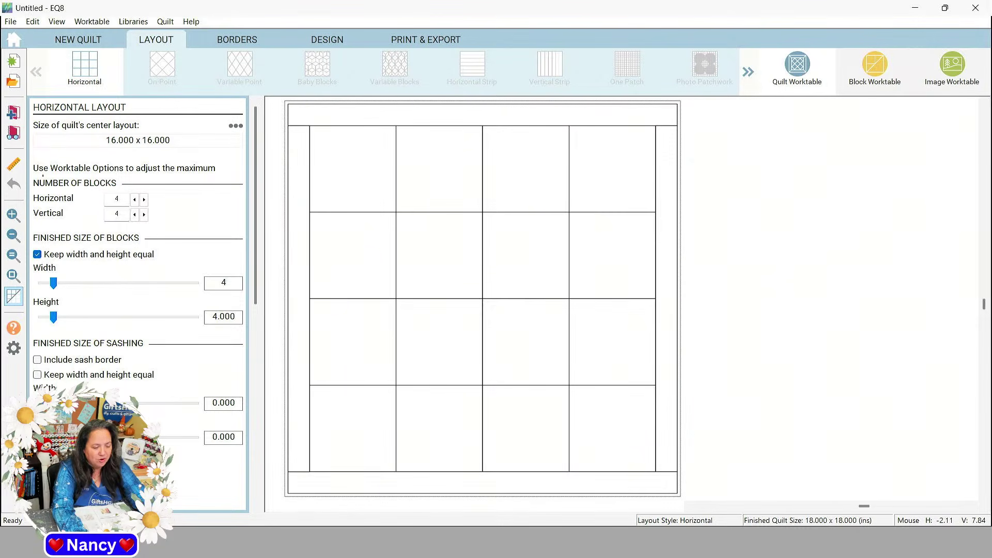
key("Tab")
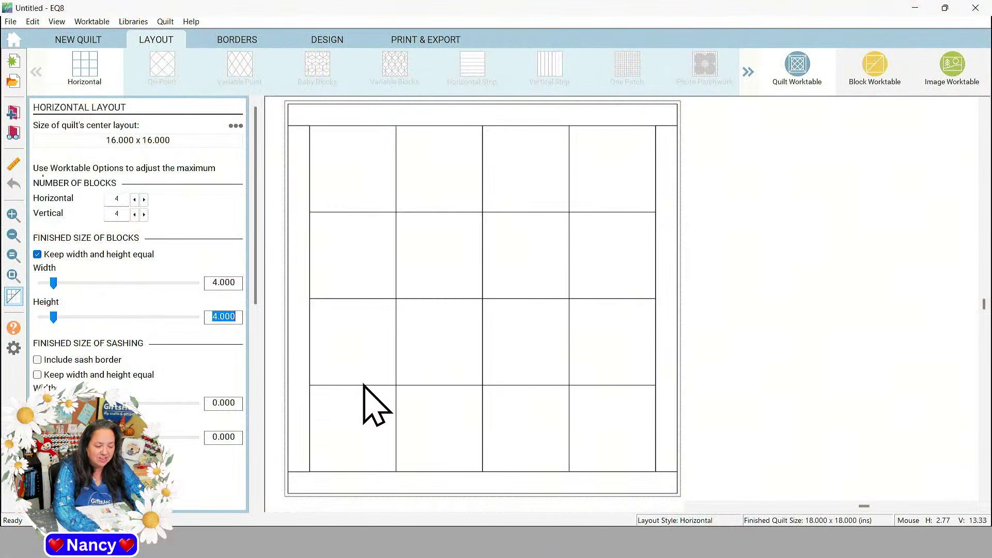
Add sashing between the block columns with a finished width of 1
left_click(232, 403)
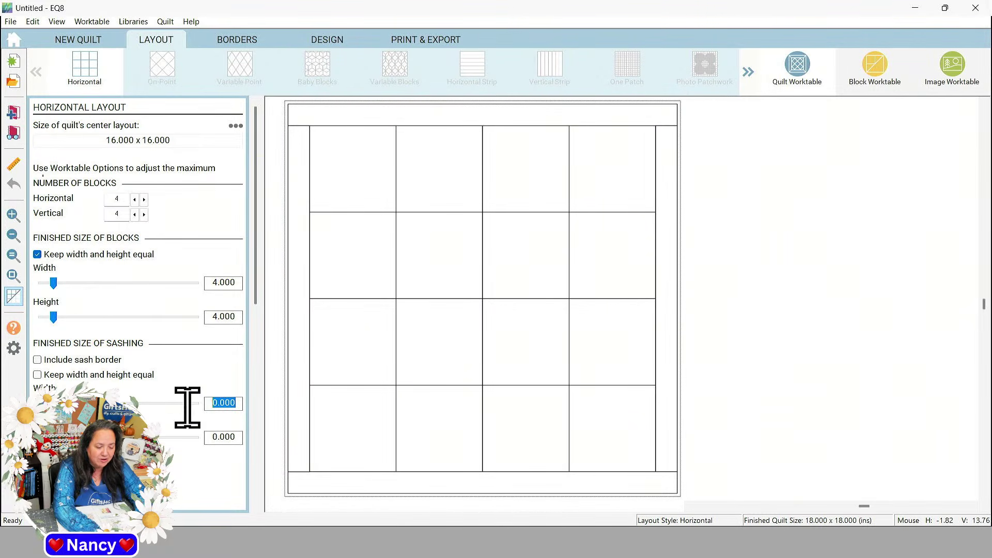
type("2")
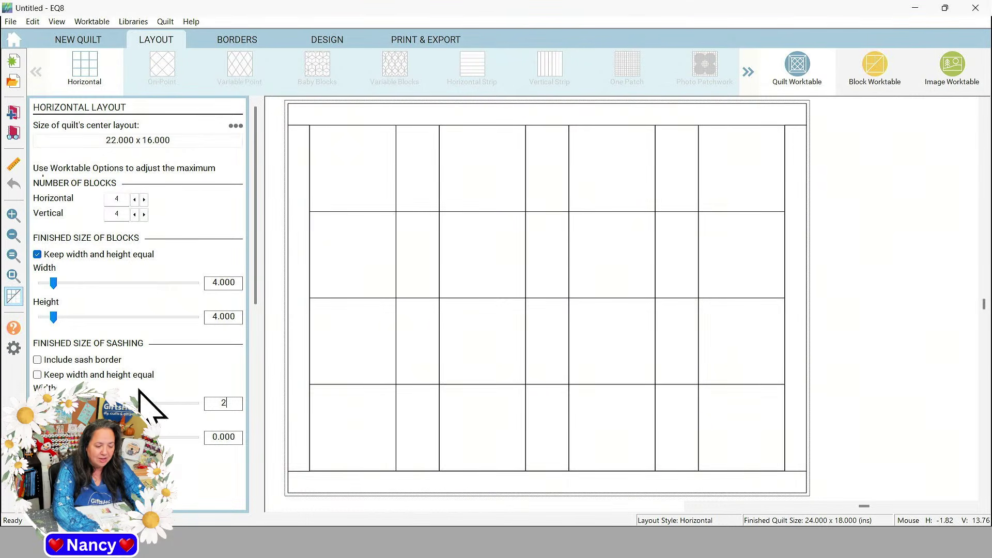
double_click(210, 402)
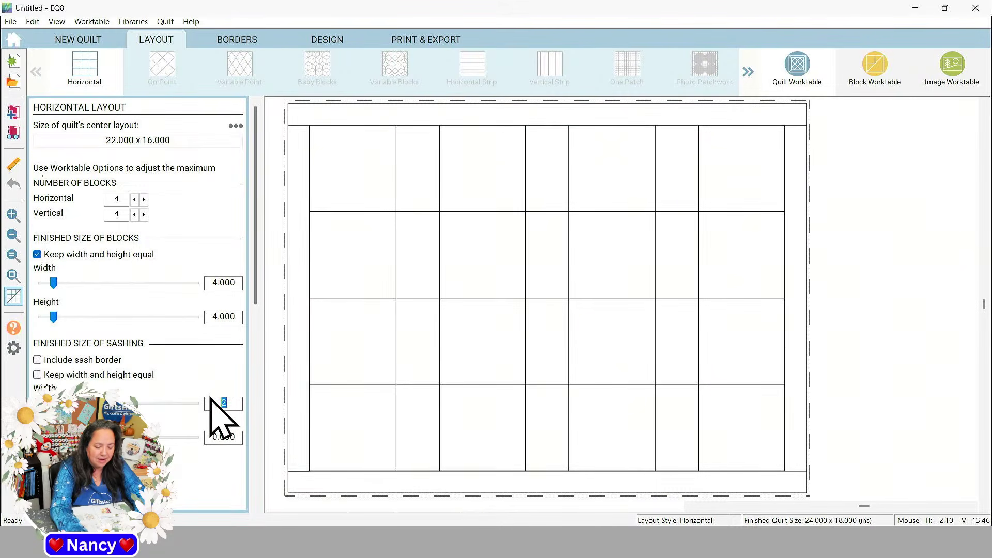
type("1")
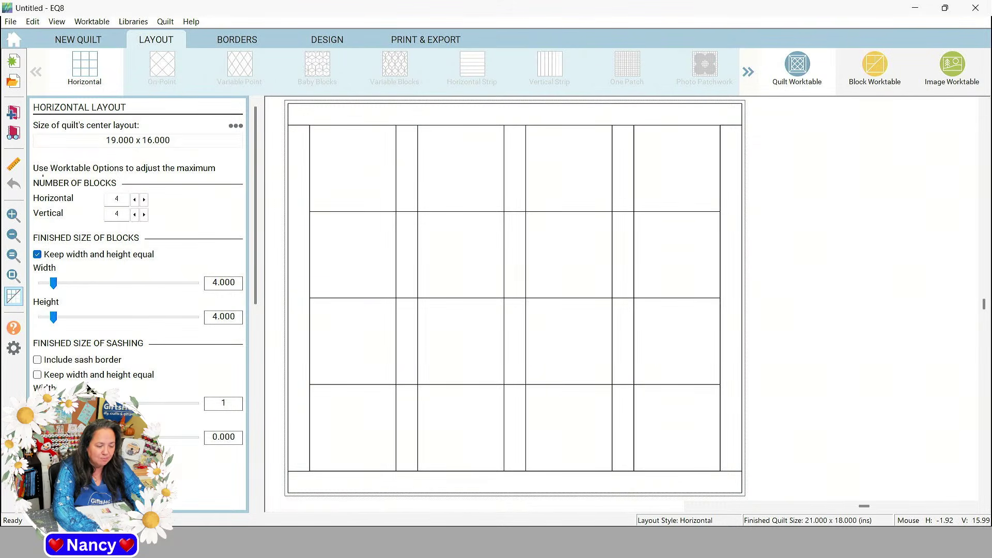
Set the finished sashing height to 1 and keep the sashing width and height equal
left_click(37, 375)
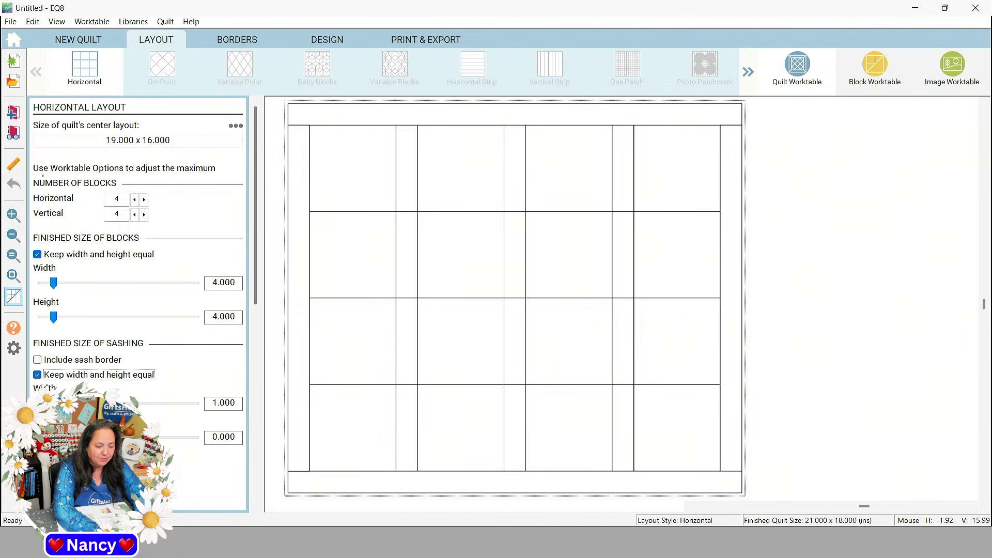
left_click(37, 375)
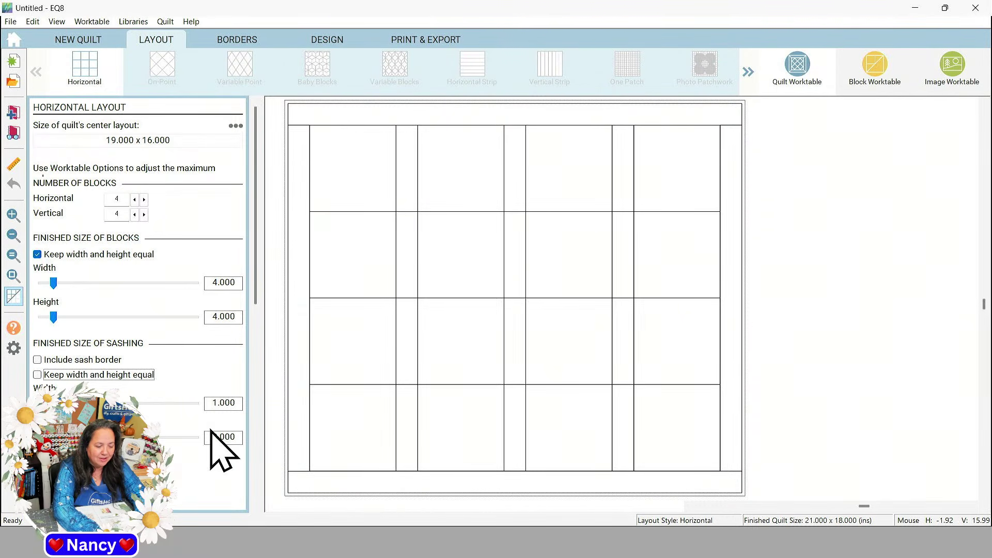
left_click(236, 437)
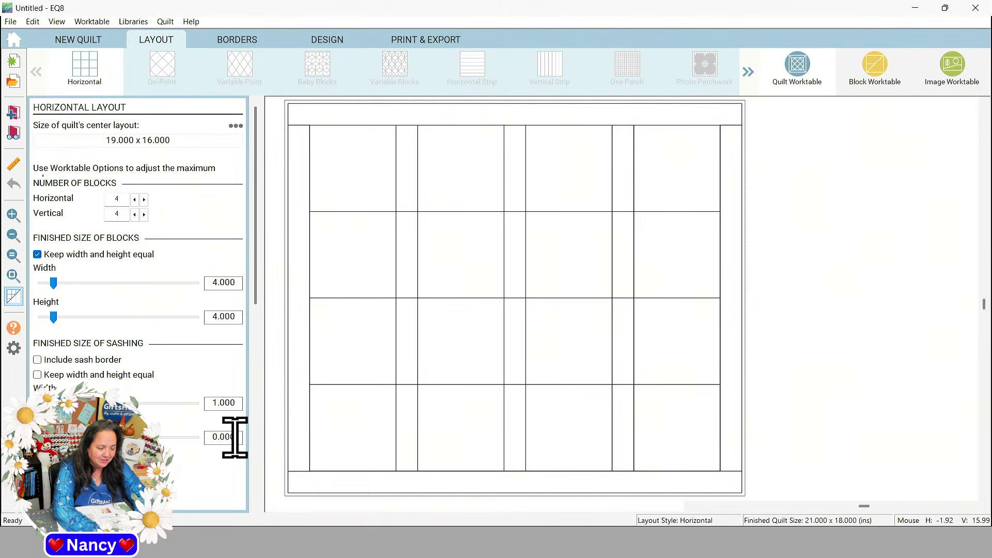
left_click_drag(234, 436, 199, 437)
type("1")
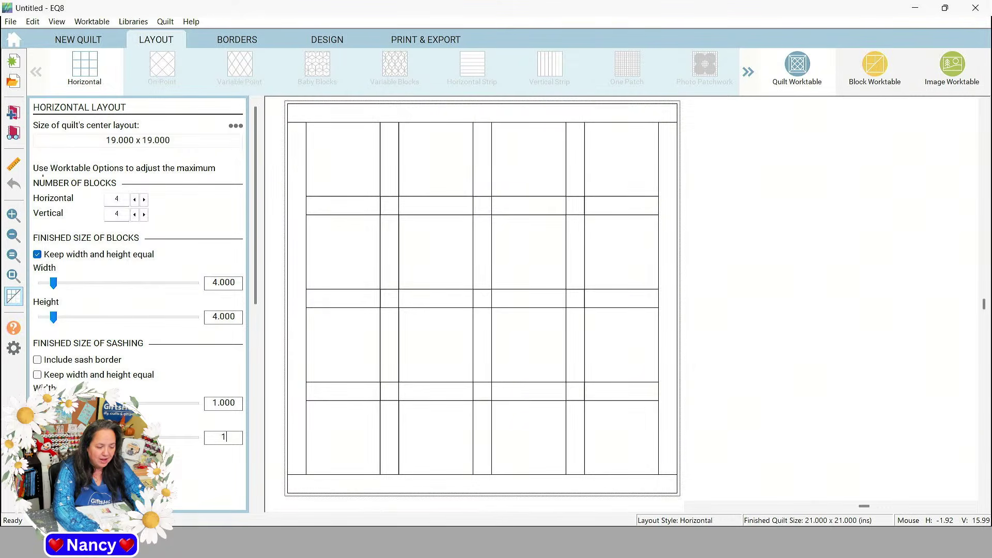
left_click(37, 375)
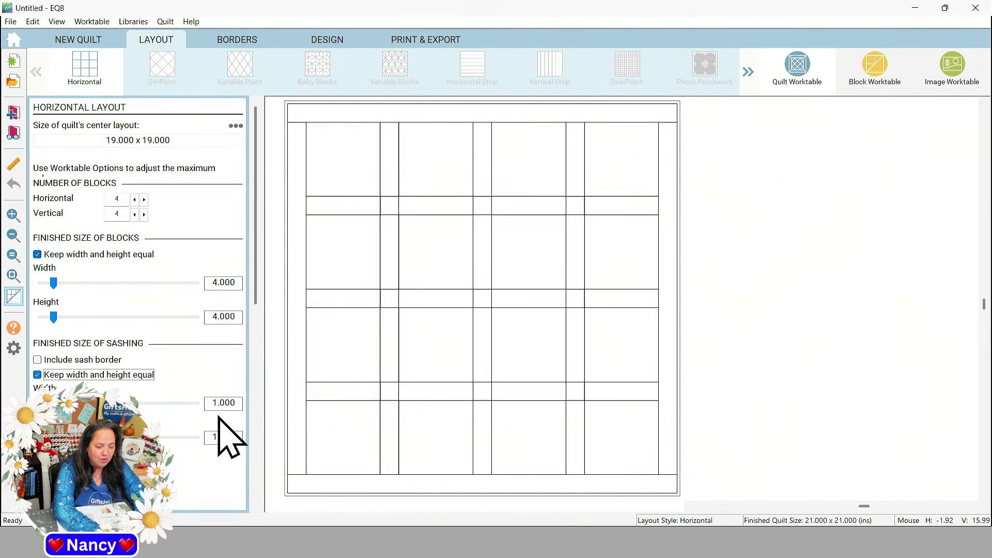
Reduce the finished sashing width and height to 0.5
key("Tab")
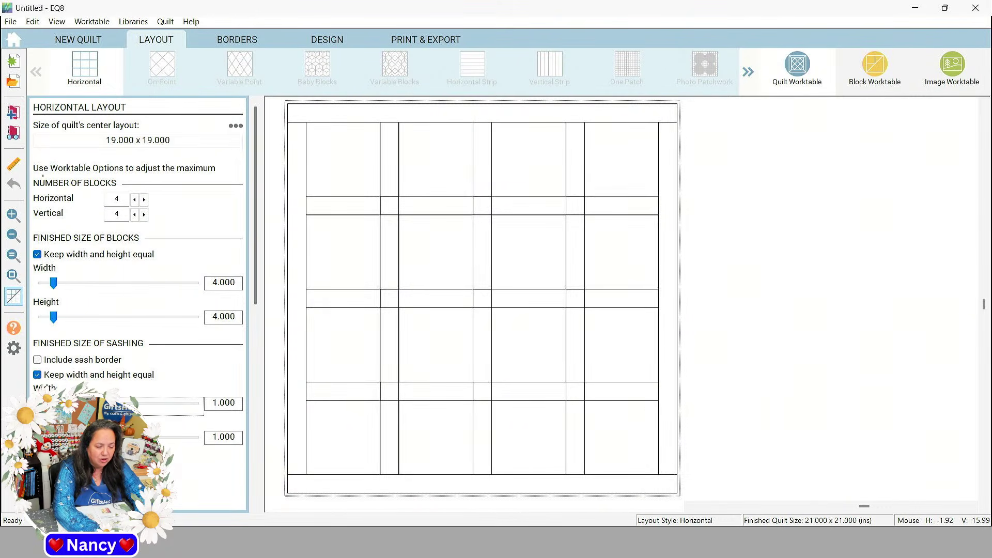
key("Right")
key("Right")
key("Right")
key("Right")
key("Right")
key("Right")
key("Left")
key("Left")
key("Left")
key("Left")
key("Left")
key("Left")
key("Left")
key("Left")
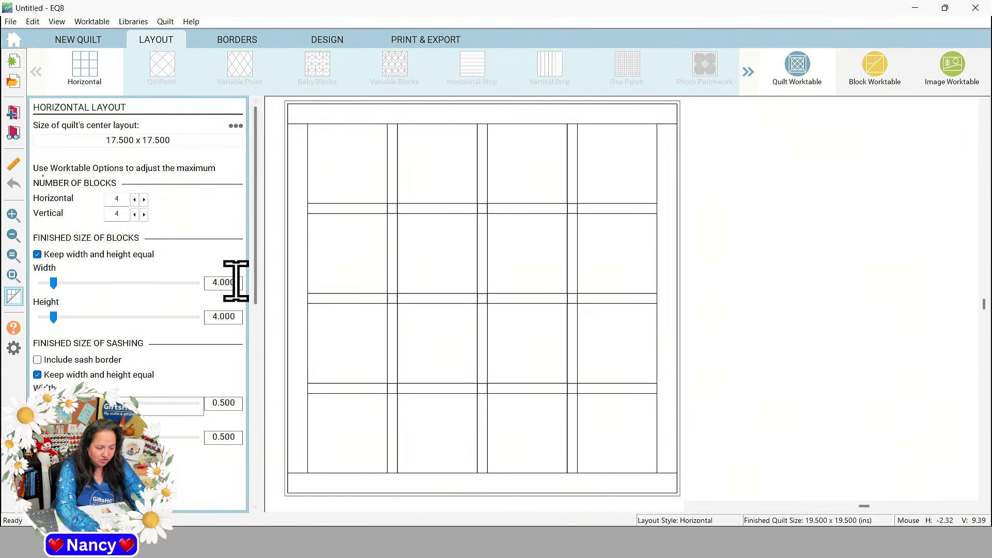
Set the finished block width and height to 9, then turn off keeping the block width and height equal
left_click_drag(235, 282, 203, 282)
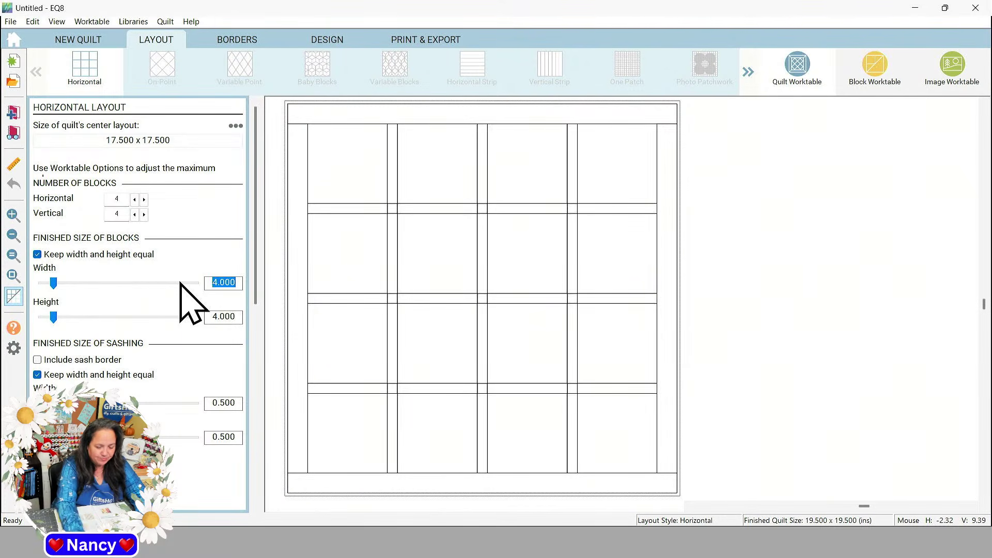
type("9")
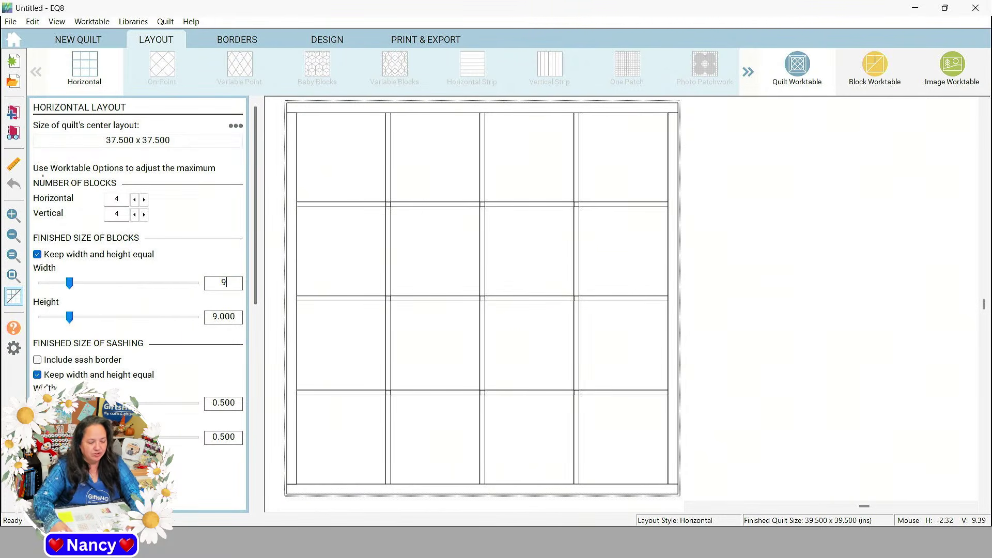
key("shift+Tab")
key("space")
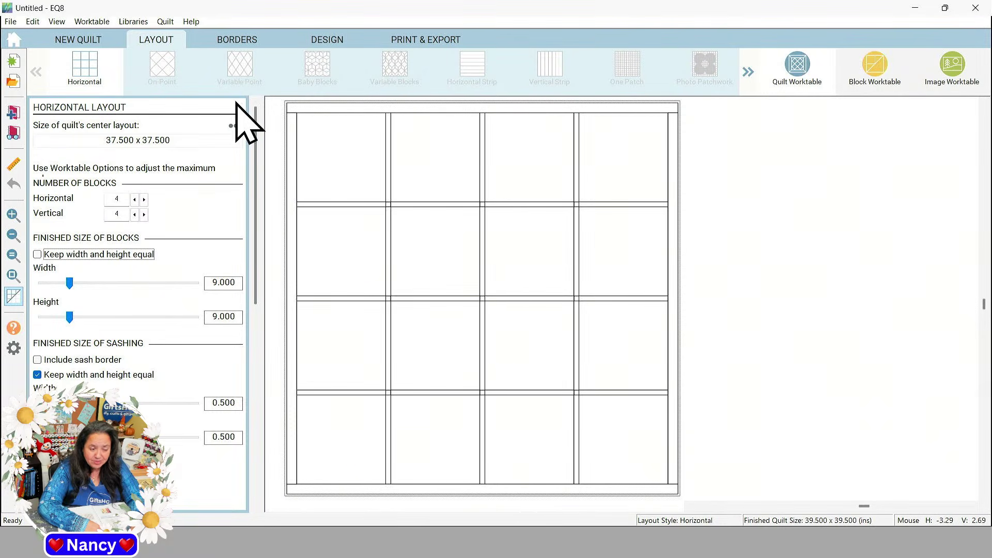
Go to the quilt's border settings and try the Mitered, Corner Blocks, Long Vertical and Long Horizontal styles on the border
left_click(246, 41)
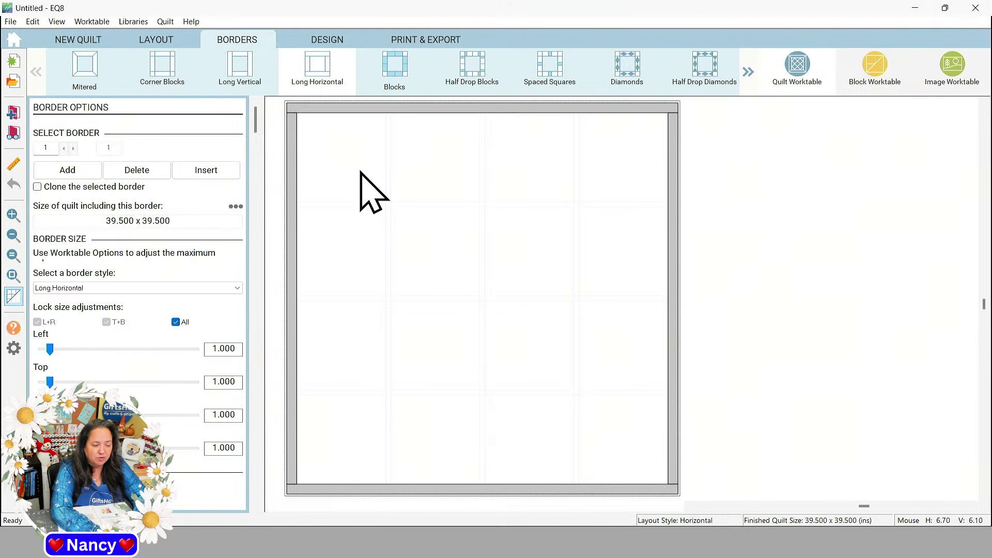
left_click(93, 77)
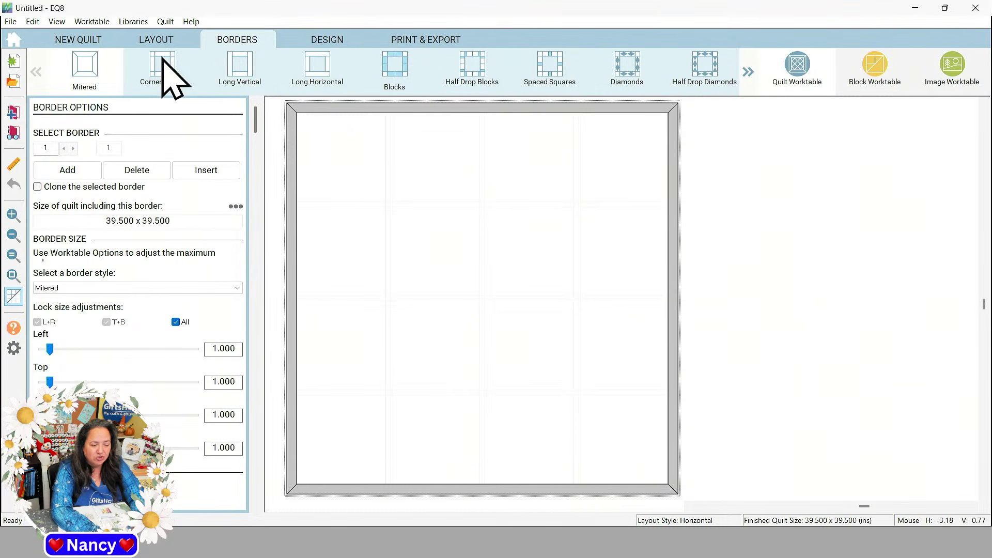
left_click(164, 62)
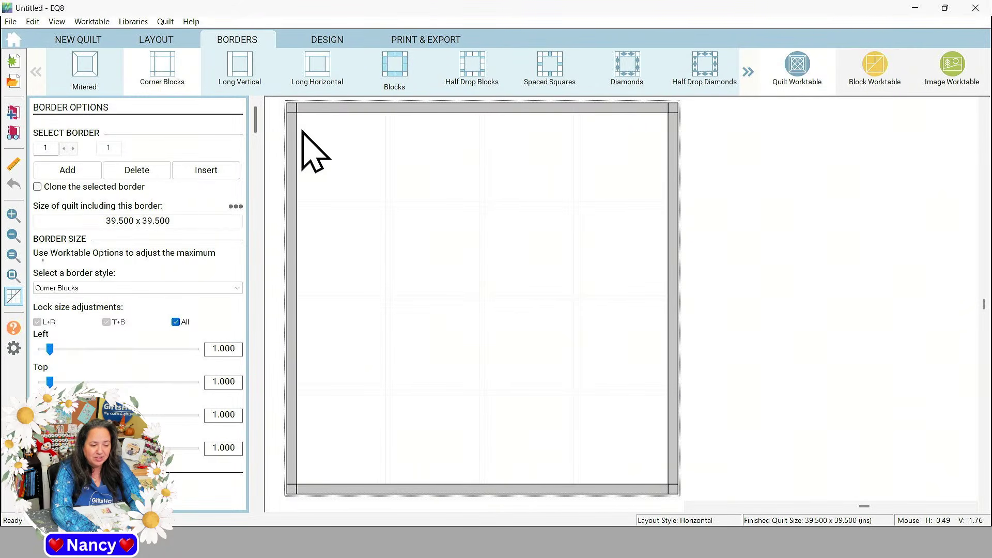
left_click(246, 57)
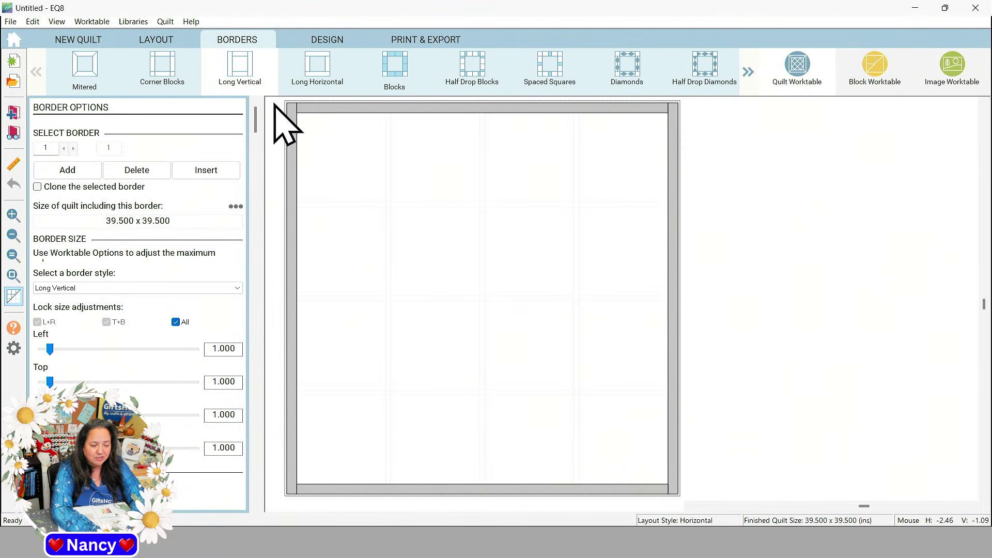
left_click(323, 70)
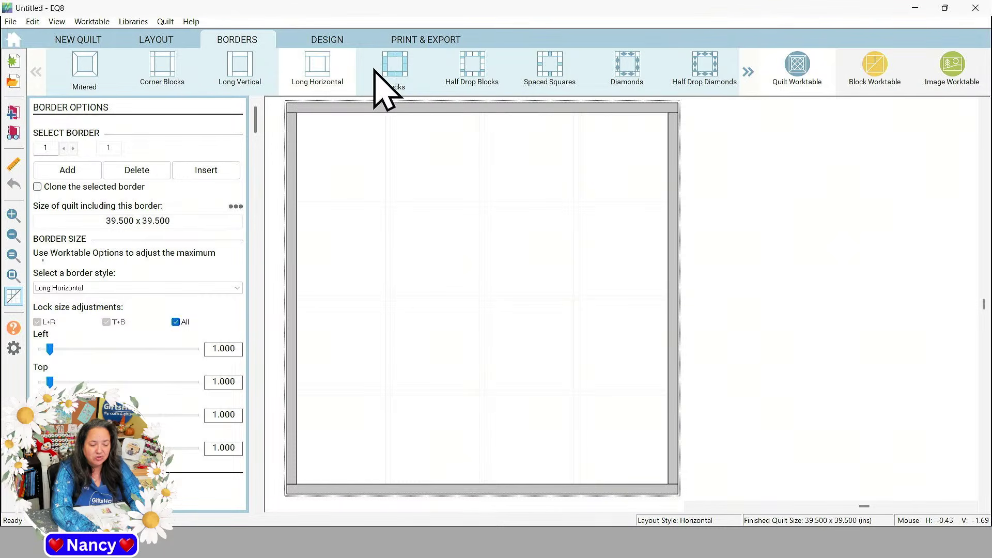
Try the Blocks, Half Drop Blocks, Spaced Squares, Diamonds and Half Drop Diamonds styles on the border
left_click(393, 67)
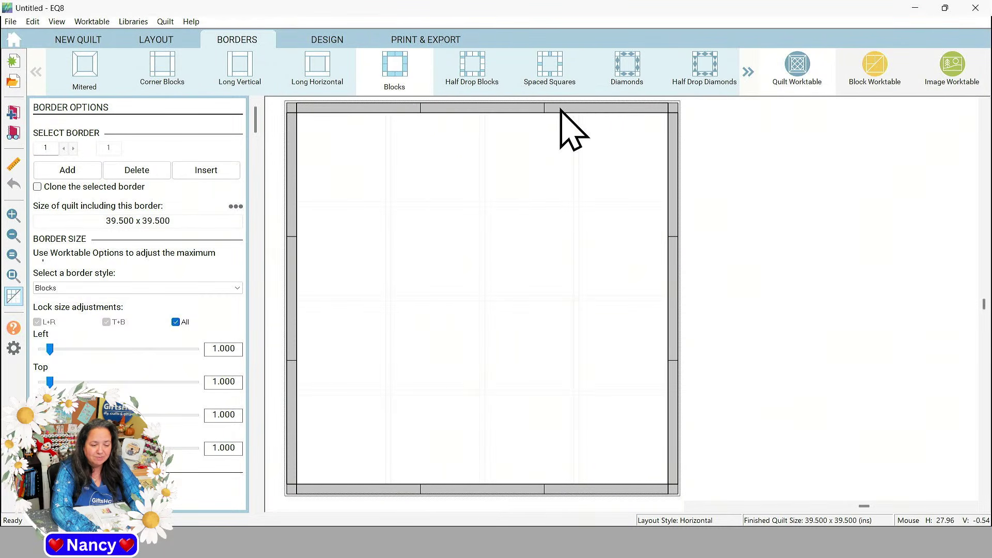
left_click(478, 58)
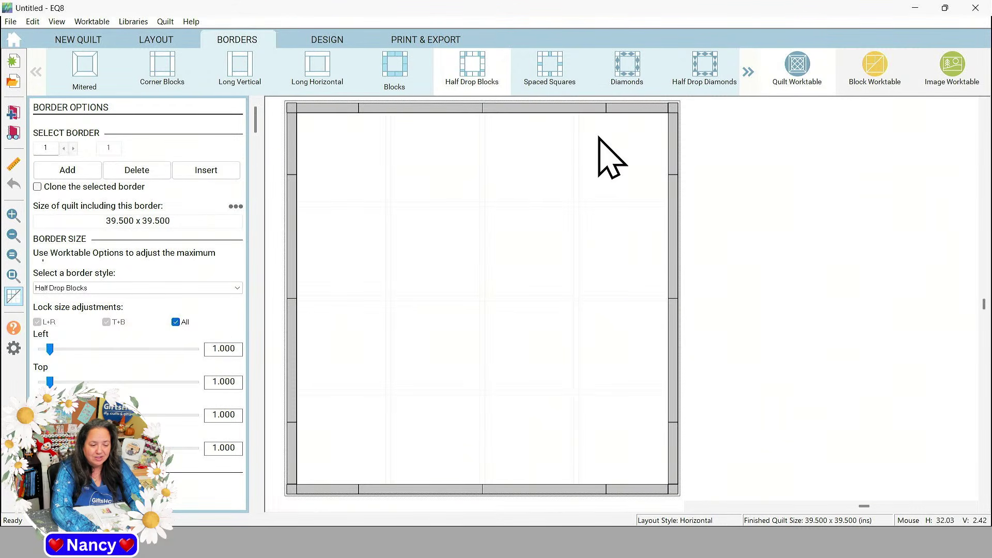
left_click(563, 71)
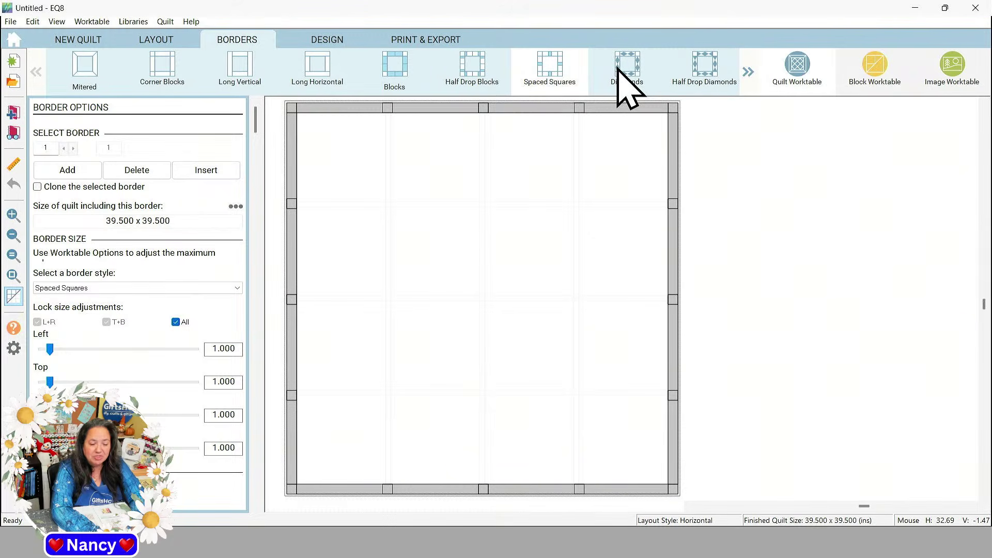
left_click(618, 71)
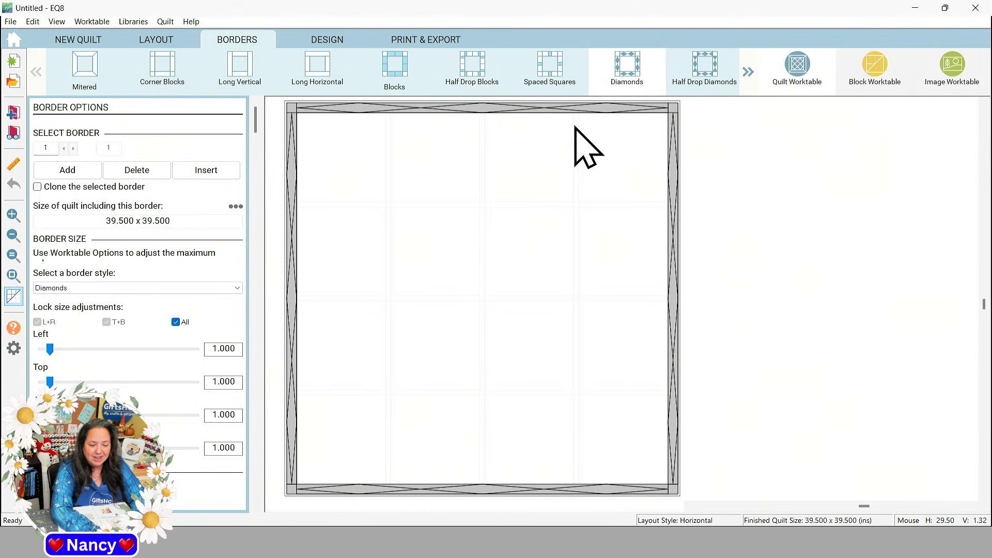
left_click(698, 64)
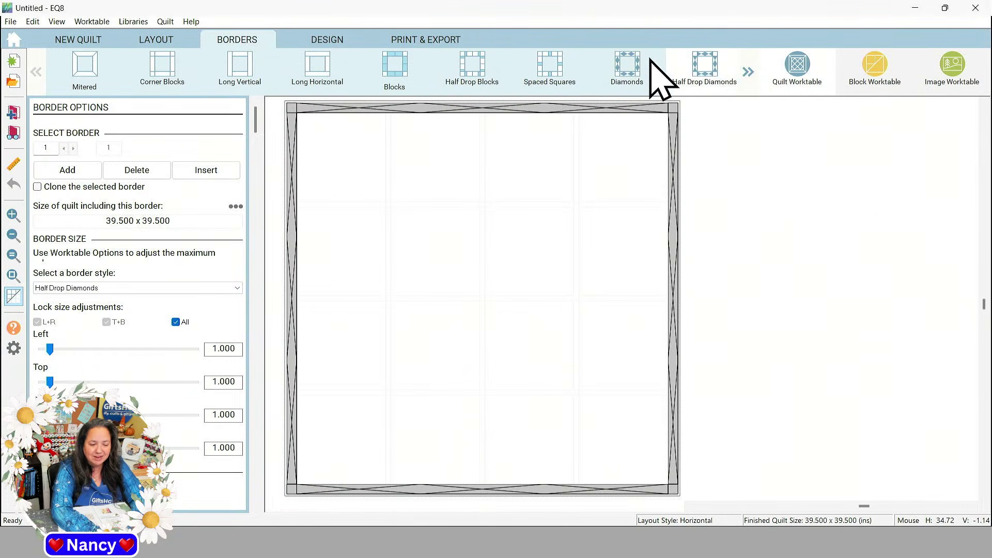
Apply the Diamonds border style and try different sizes on all sides up to 11.5, ending at 0
left_click(632, 72)
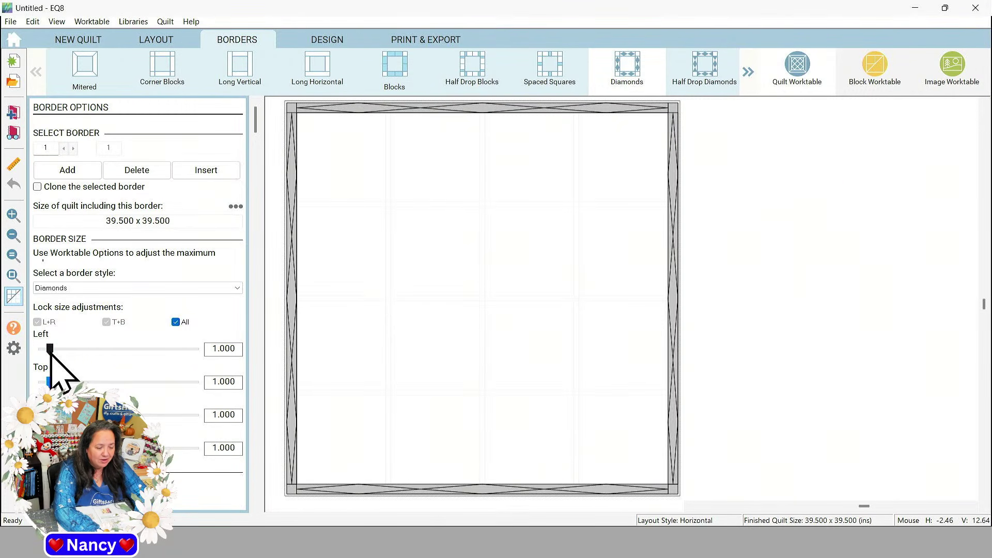
left_click_drag(51, 349, 92, 349)
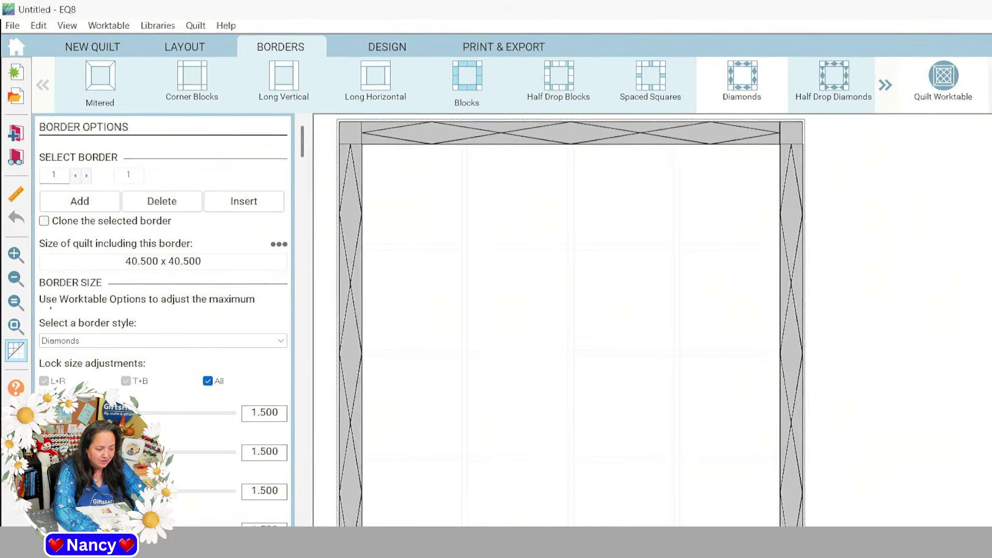
left_click_drag(121, 459, 147, 459)
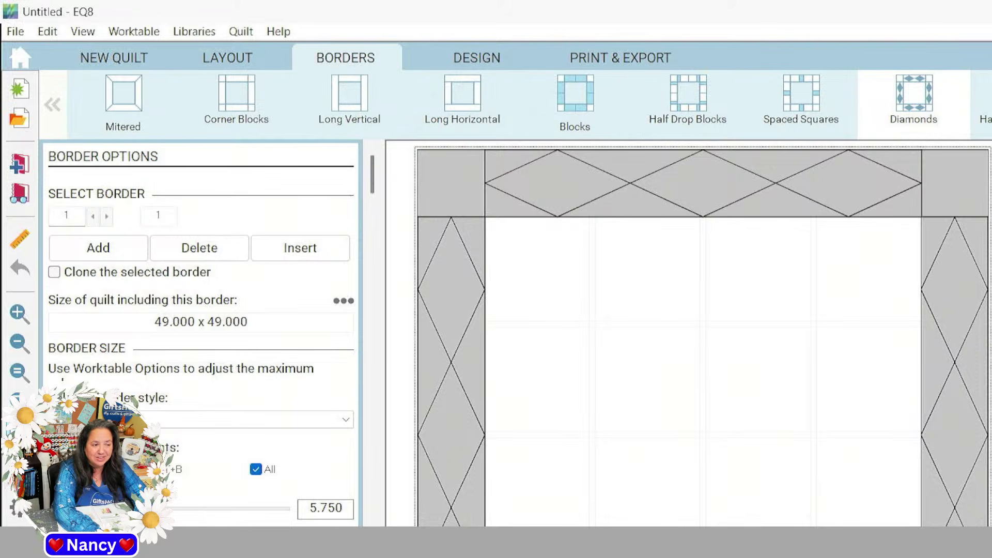
left_click_drag(165, 509, 91, 509)
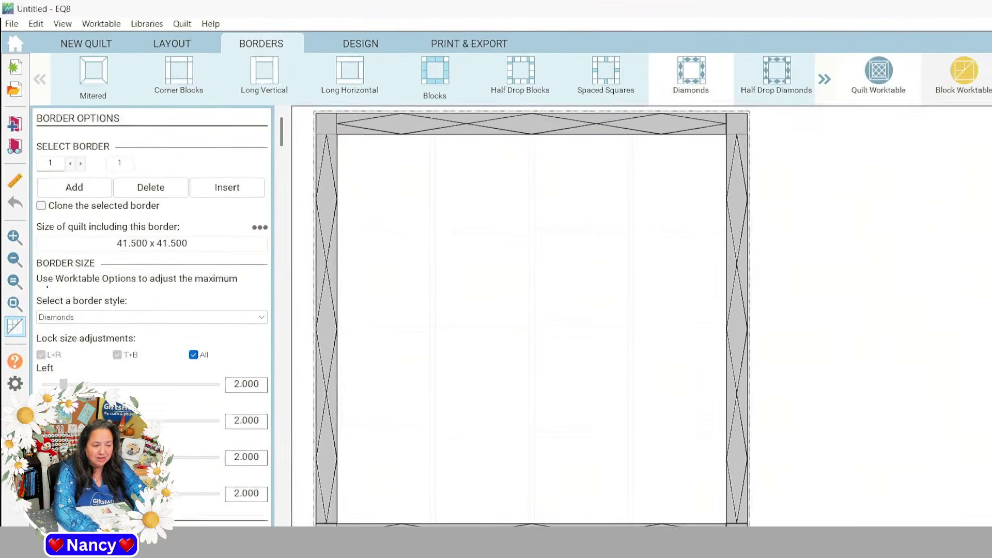
left_click_drag(63, 433, 103, 433)
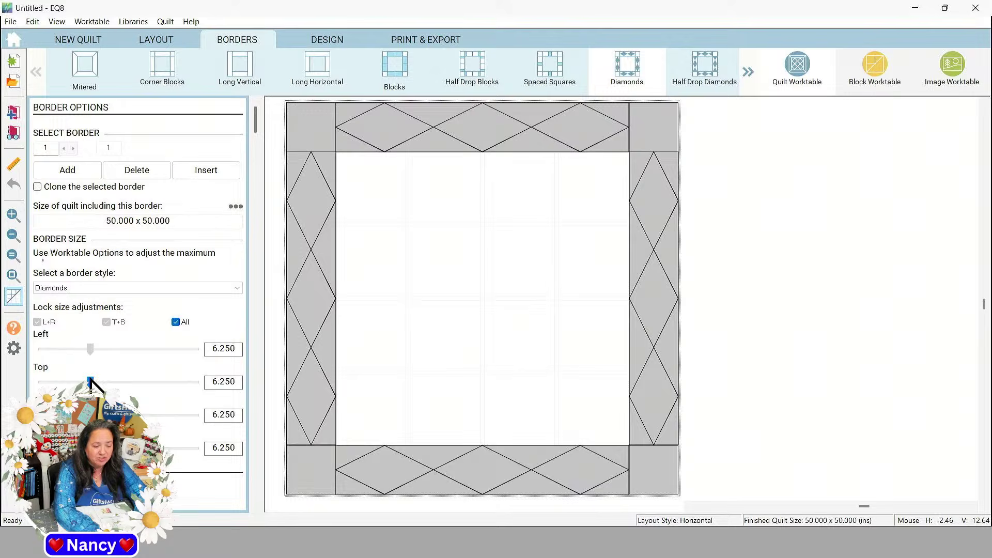
left_click_drag(91, 383, 130, 383)
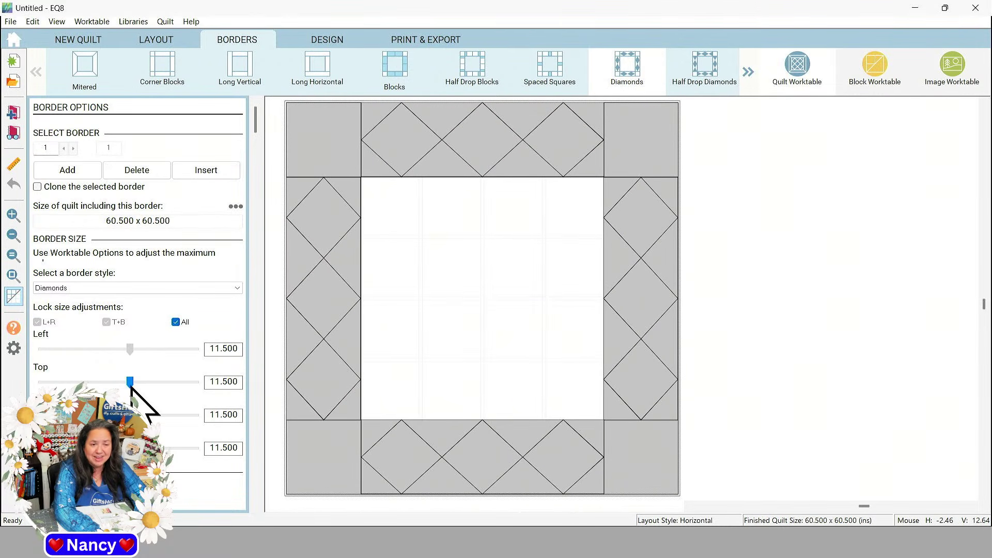
left_click_drag(130, 382, 42, 382)
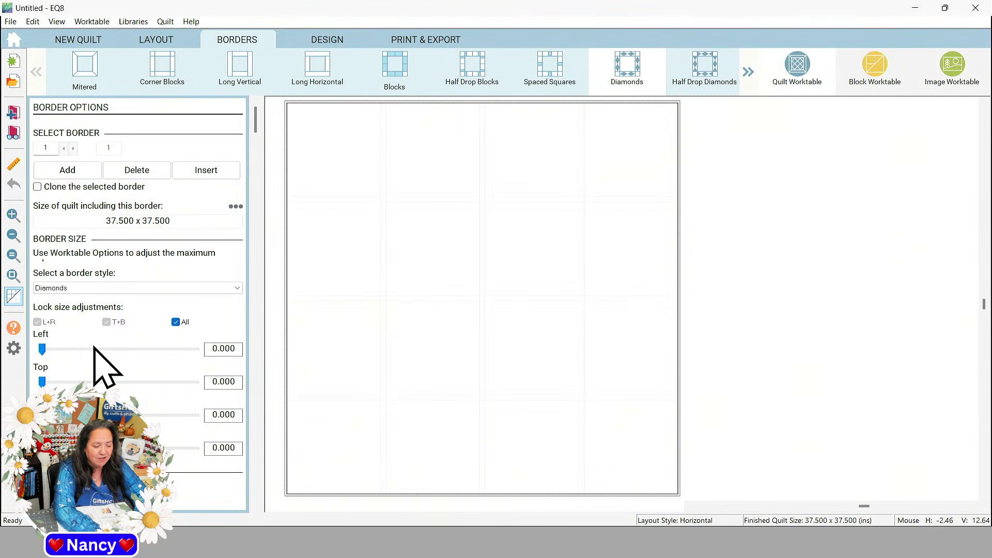
Set the border size to 2 on all sides and change the border style to Mitered
left_click_drag(41, 347, 64, 354)
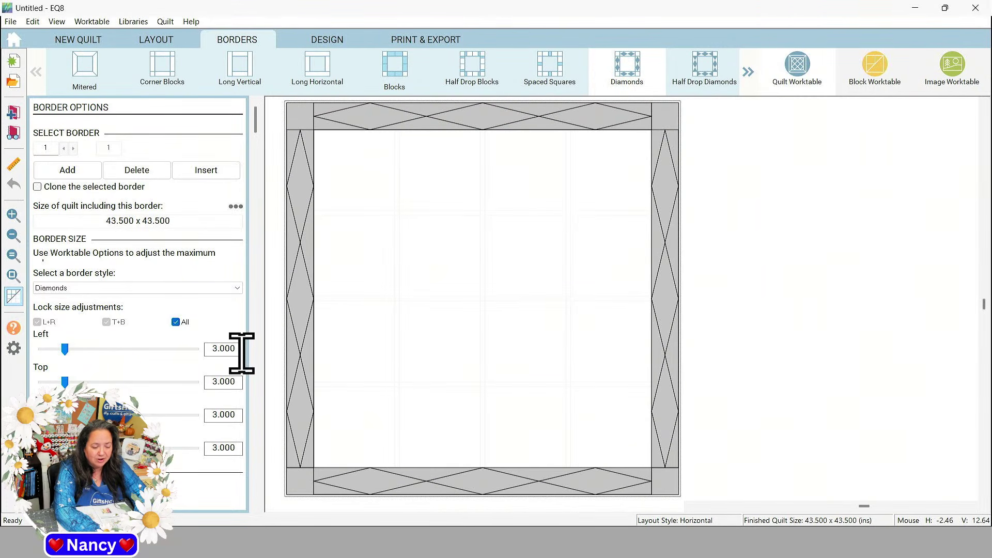
double_click(226, 349)
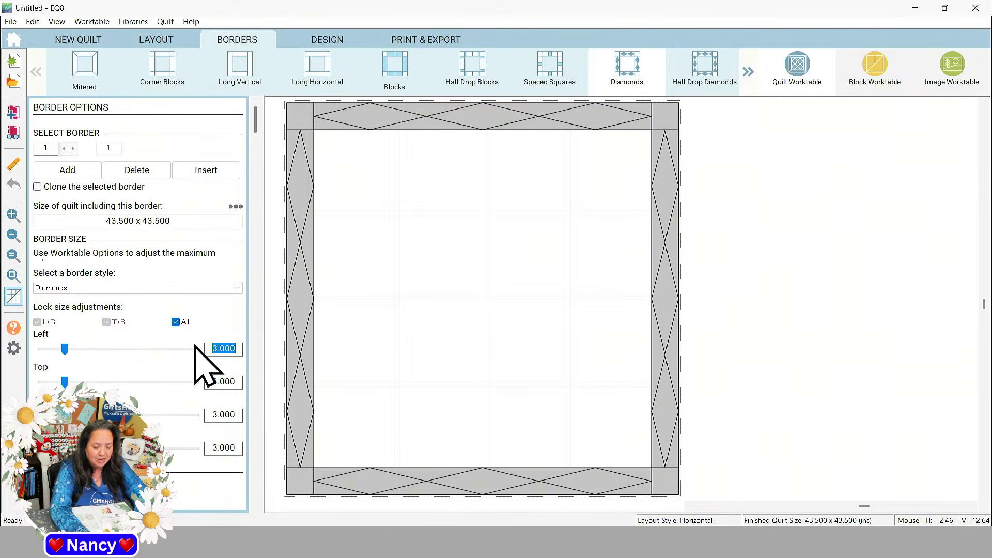
type("2")
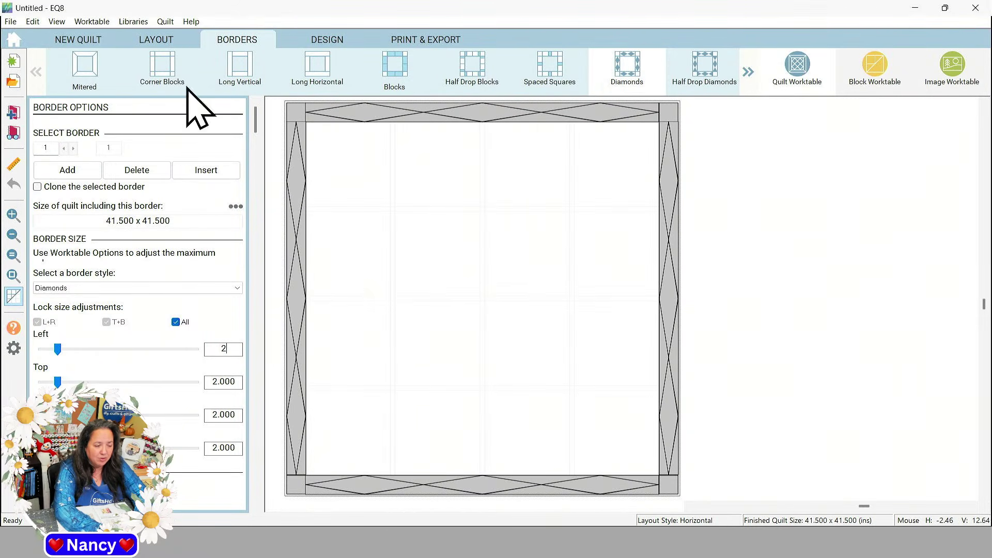
left_click(78, 62)
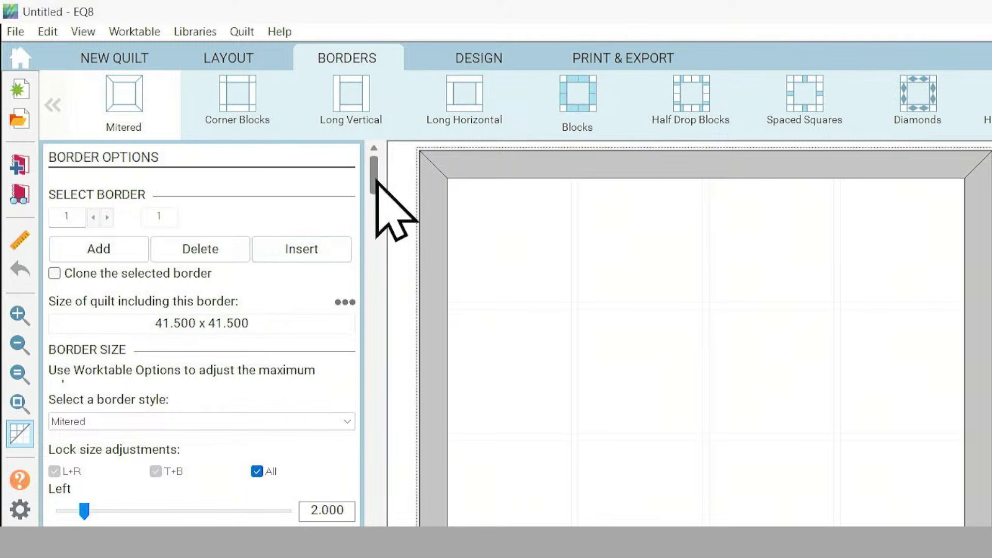
Try the Blocks Aligned Inside border style and return the border to Mitered
left_click_drag(376, 182, 353, 523)
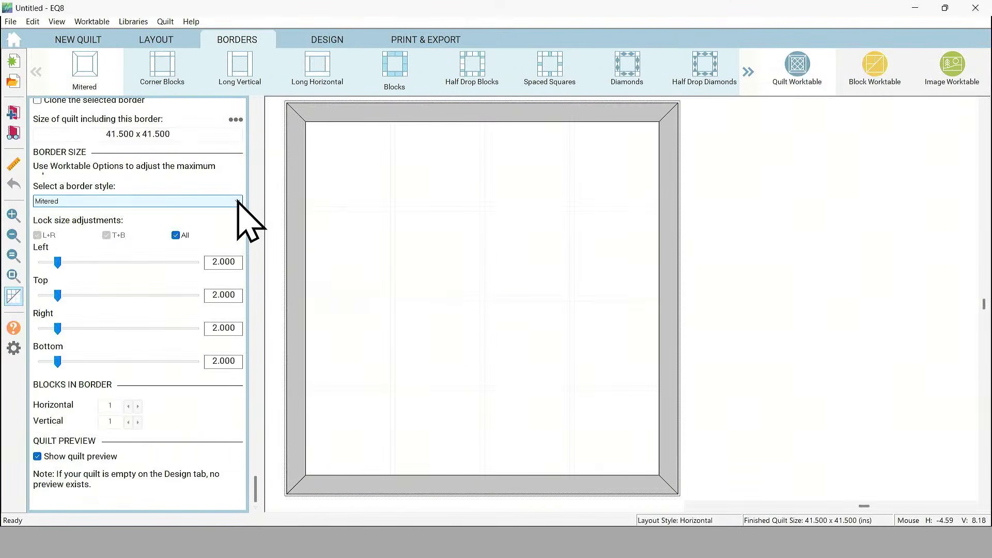
left_click(346, 294)
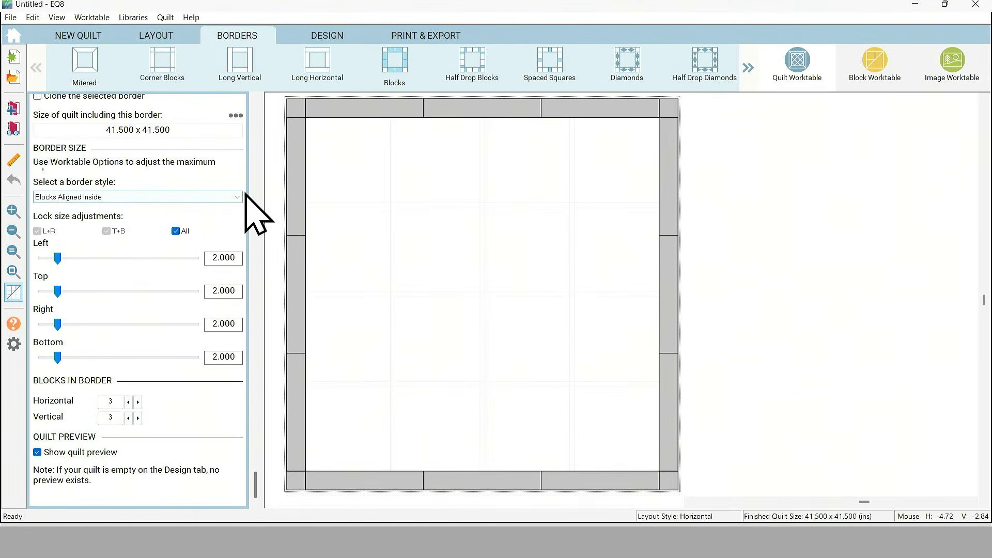
left_click(236, 197)
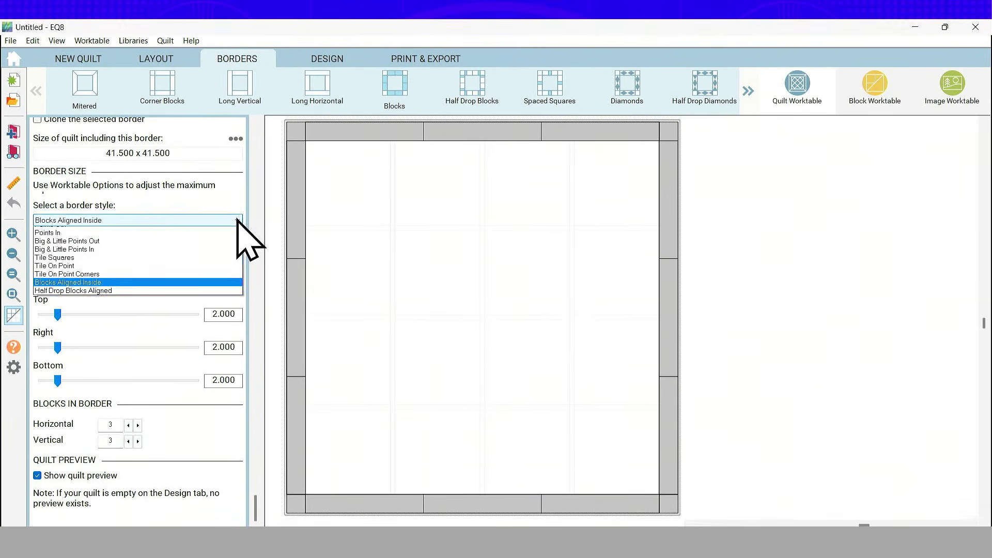
left_click(212, 210)
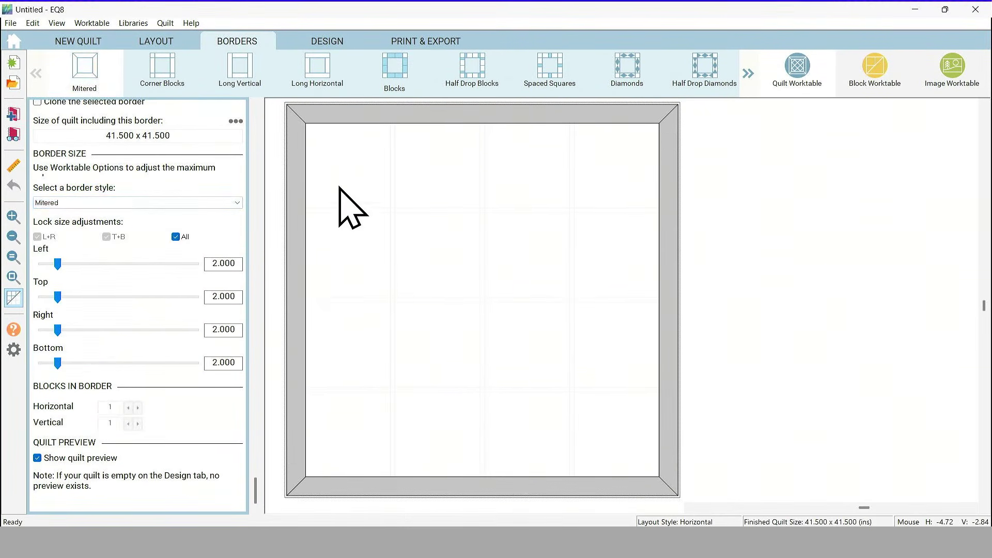
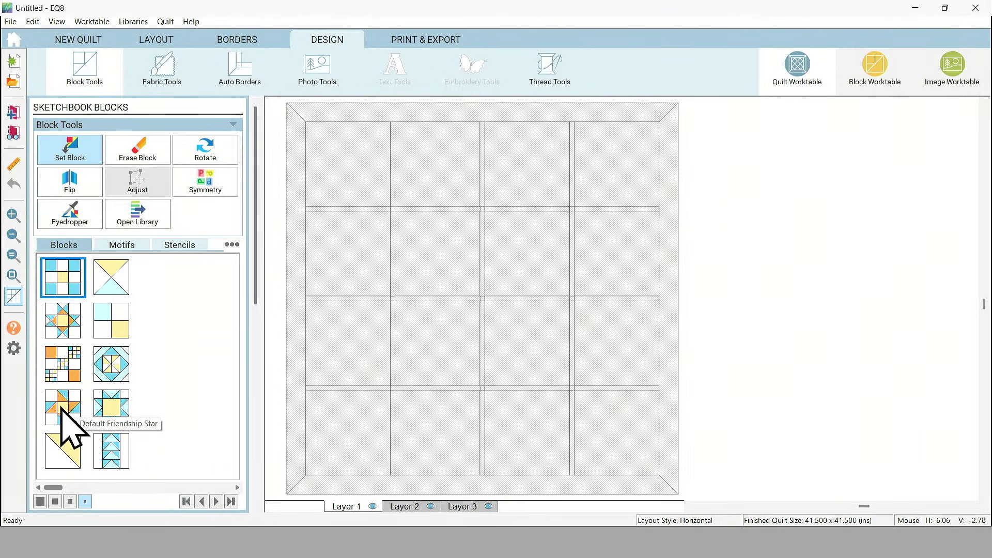
Set the blue star block with the large yellow center in the upper-left and lower-right quilt spaces, and fill alternating spaces with it
left_click(114, 415)
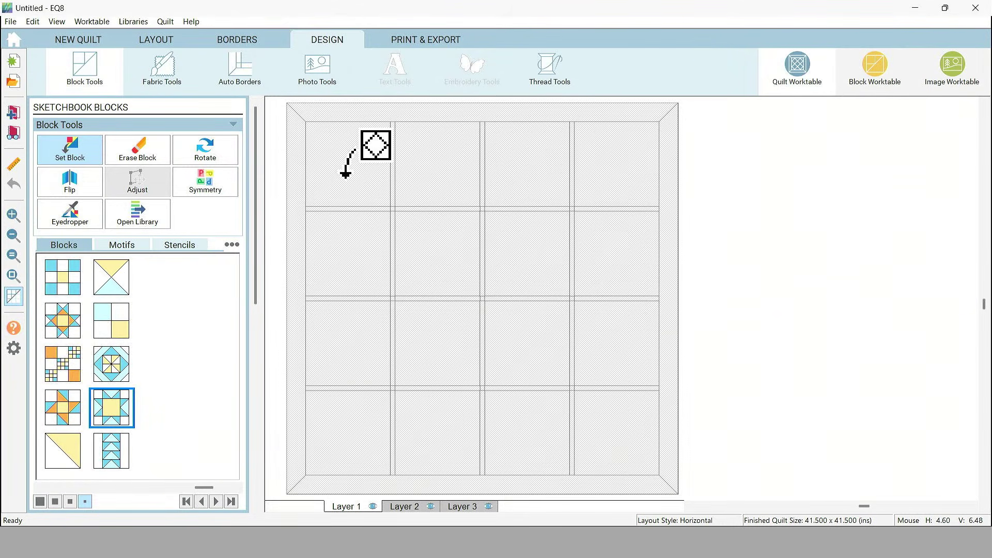
left_click(345, 174)
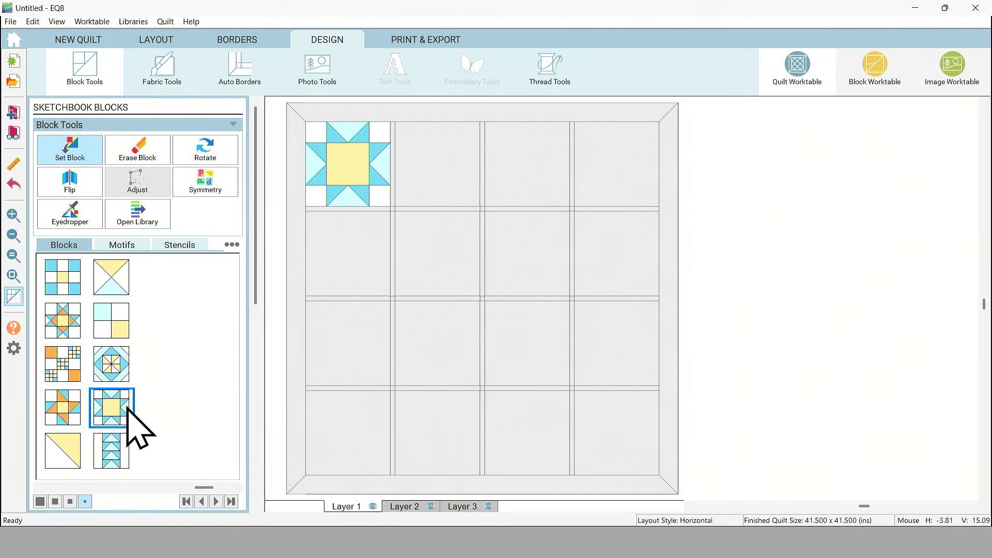
left_click_drag(128, 409, 609, 410)
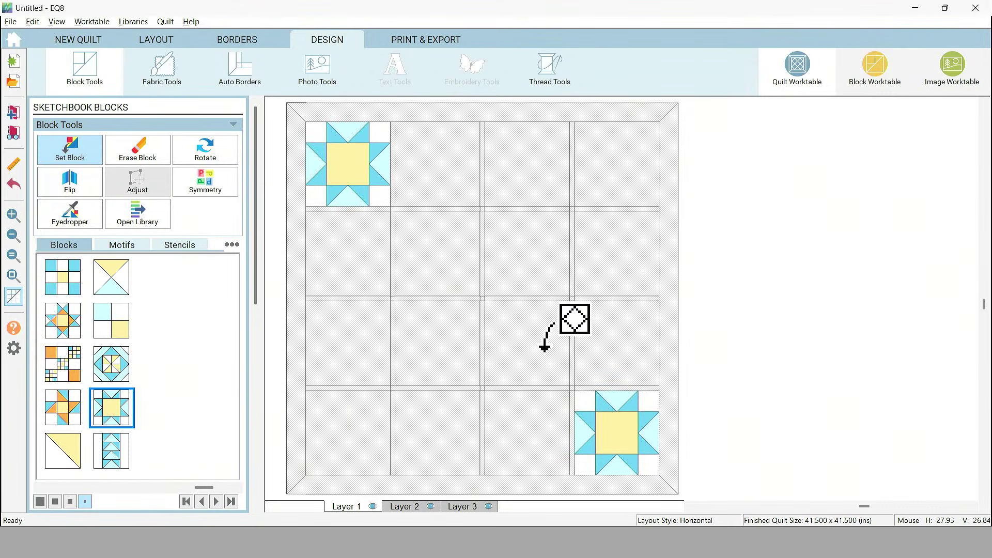
left_click(612, 331, "alt")
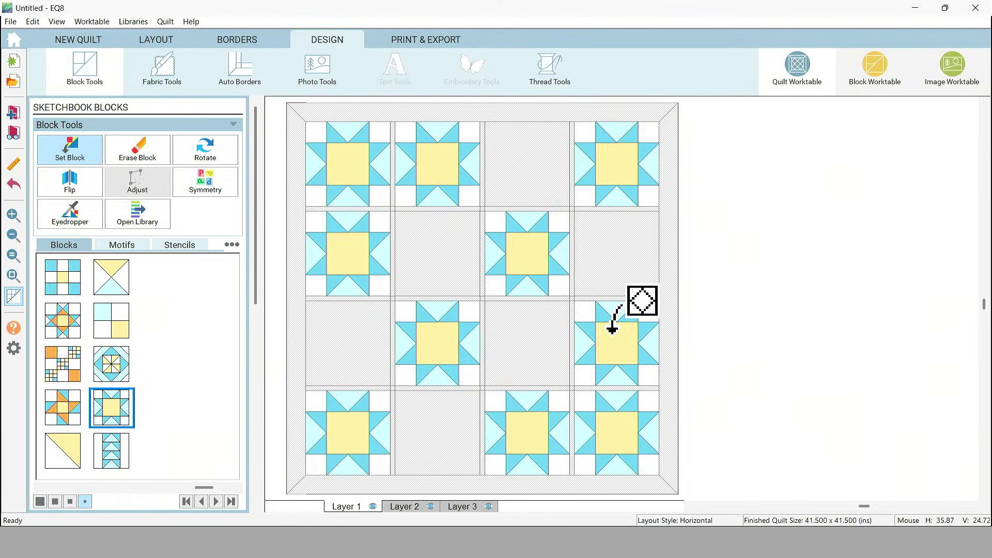
Fill the remaining alternate quilt spaces with the Variable Star block and set the blue, white and yellow four-patch block in the four center spaces
left_click(629, 259, "alt")
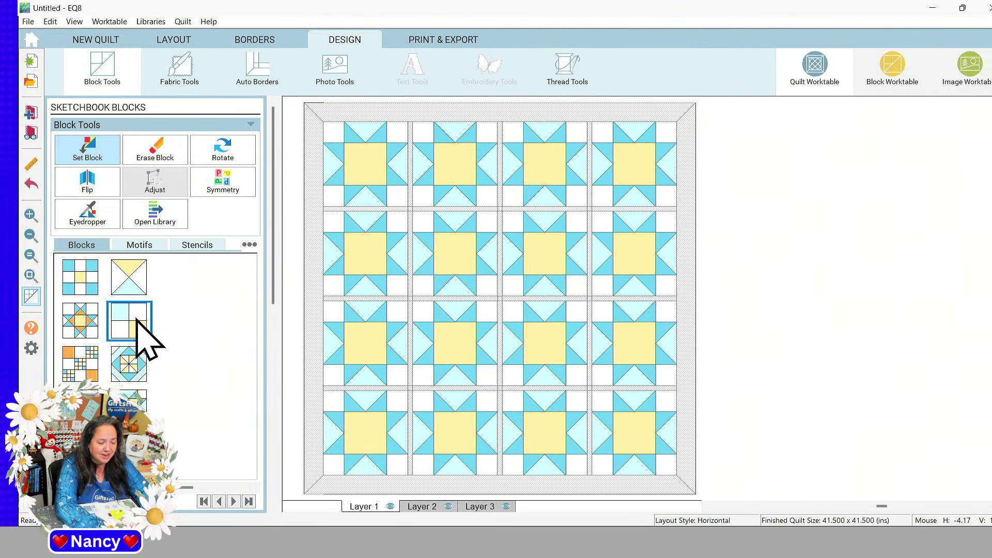
left_click(120, 322)
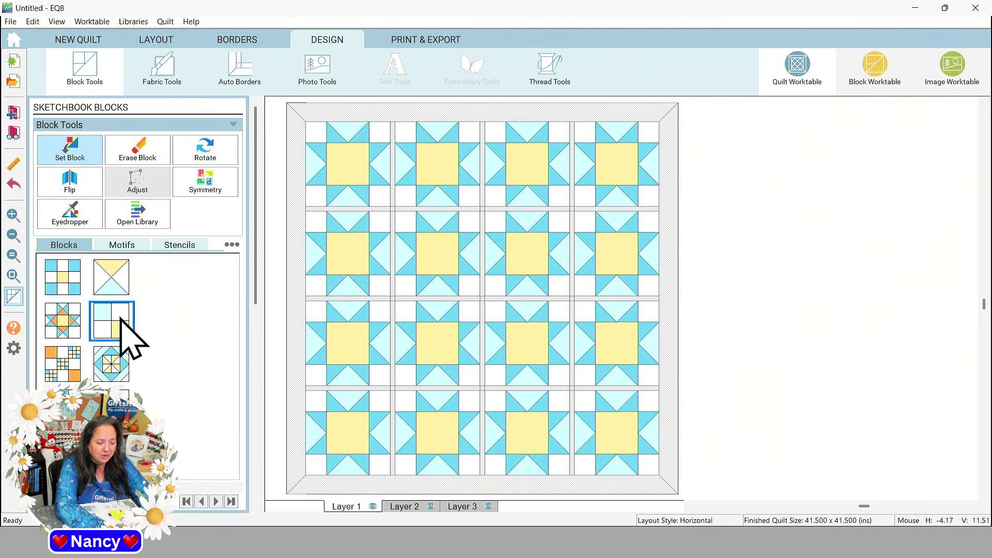
left_click(439, 261)
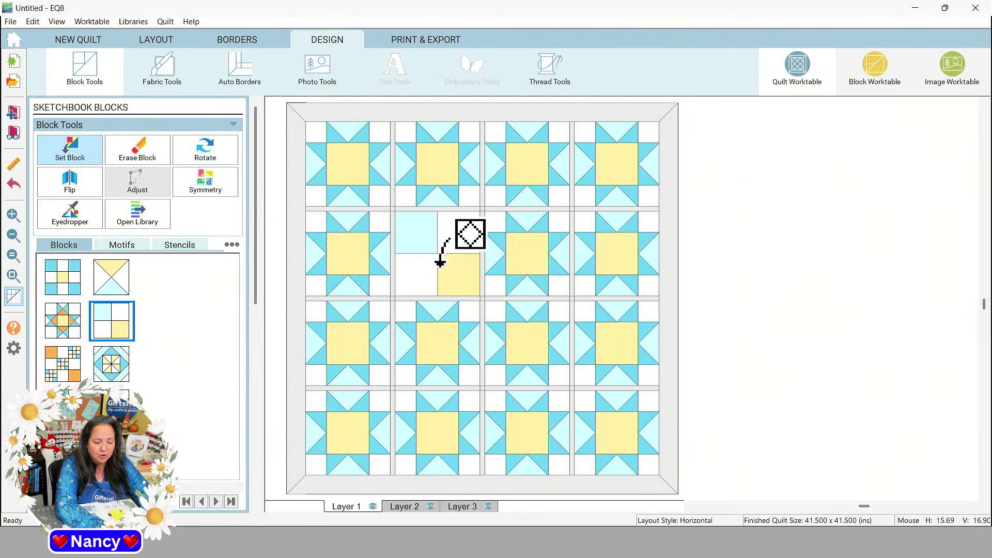
left_click(527, 259)
left_click(532, 325)
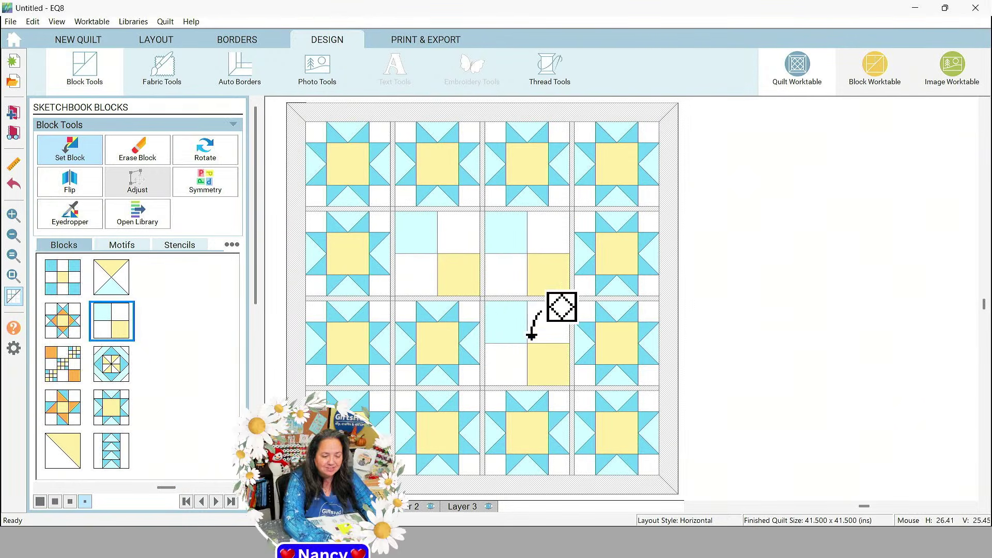
left_click(458, 344)
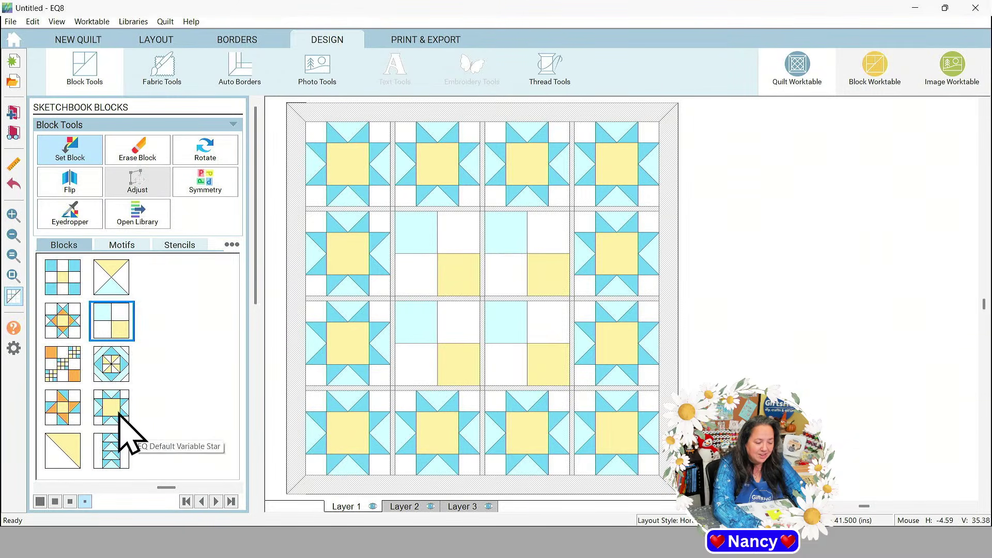
Fill the whole quilt with the orange-and-blue pinwheel-like star block, and set the blue nine-square block in every other space
left_click(68, 404)
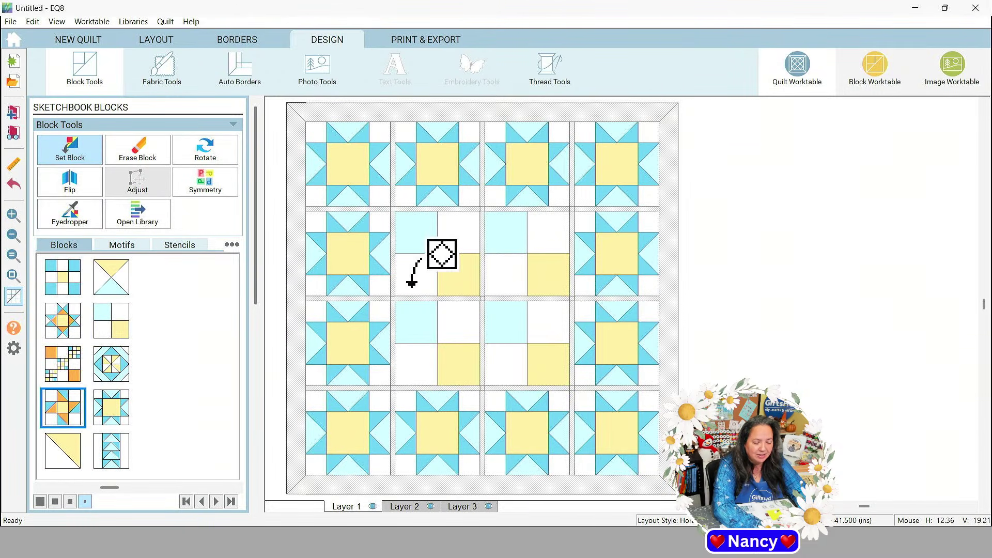
left_click(428, 274, "ctrl")
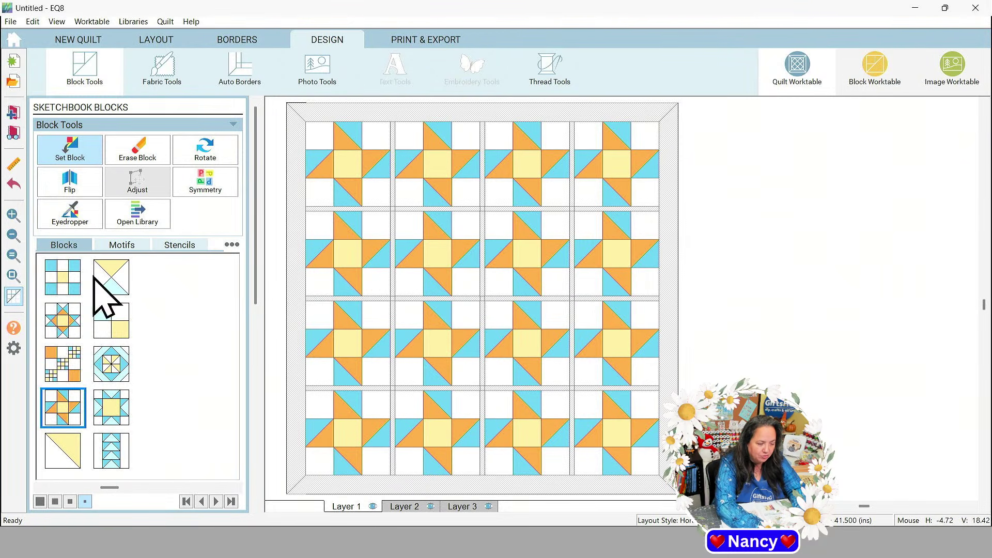
left_click(67, 279)
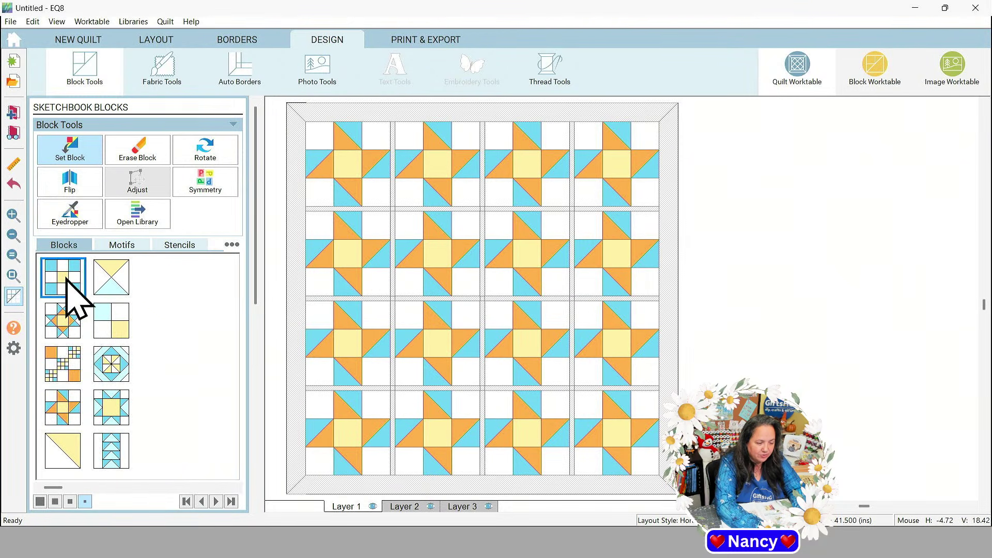
left_click(426, 191, "alt")
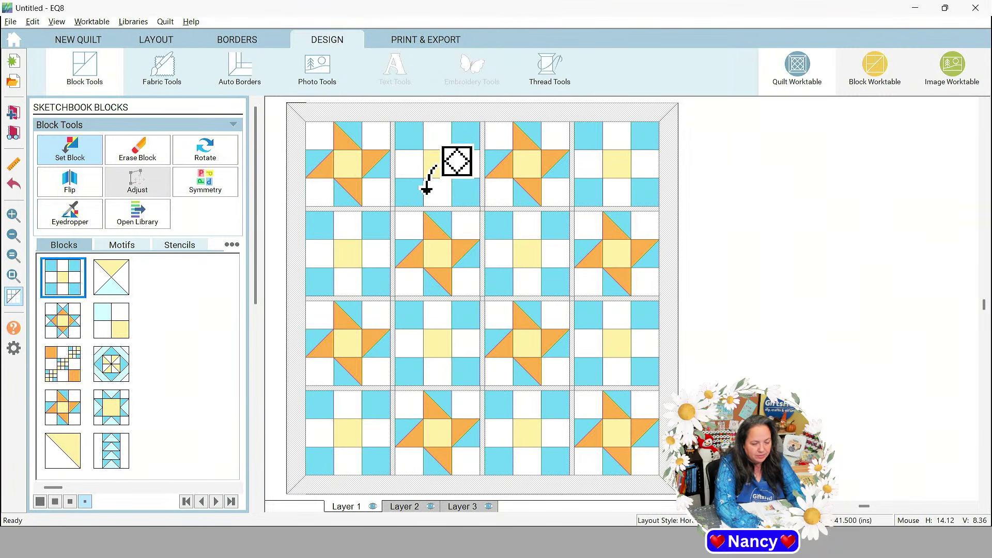
Replace all orange-and-blue star blocks with the Variable Star block and all nine-square blocks with the Four X block
left_click(110, 411)
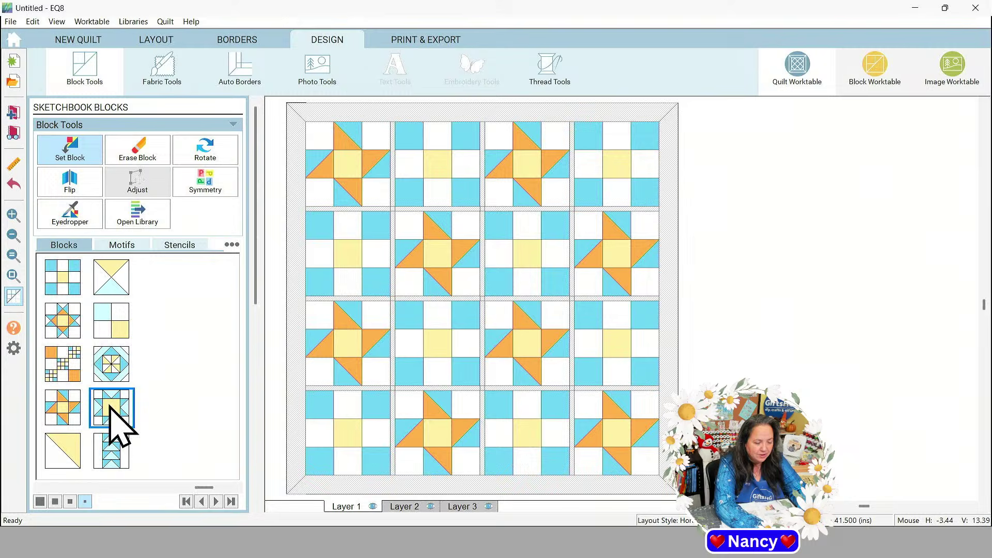
left_click(342, 171, "ctrl")
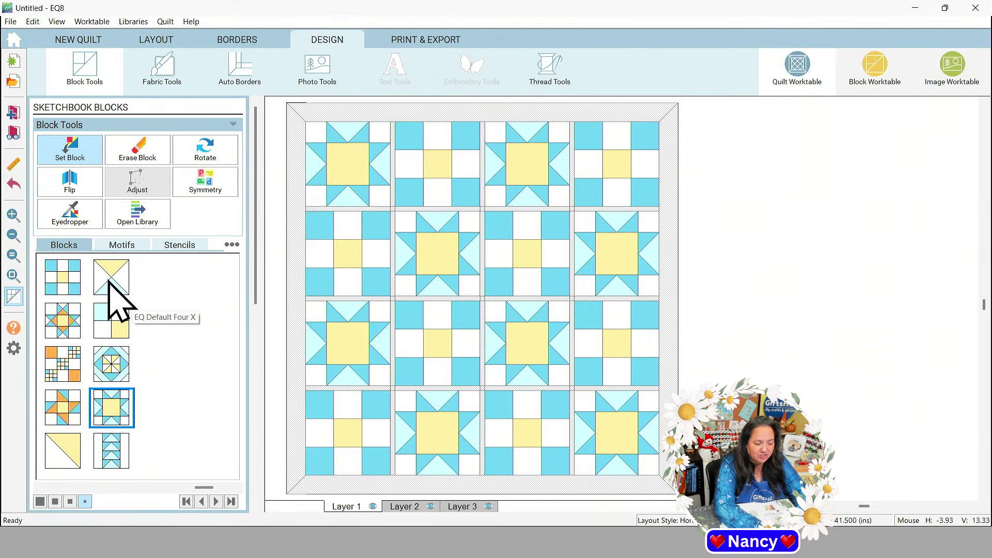
left_click(110, 283)
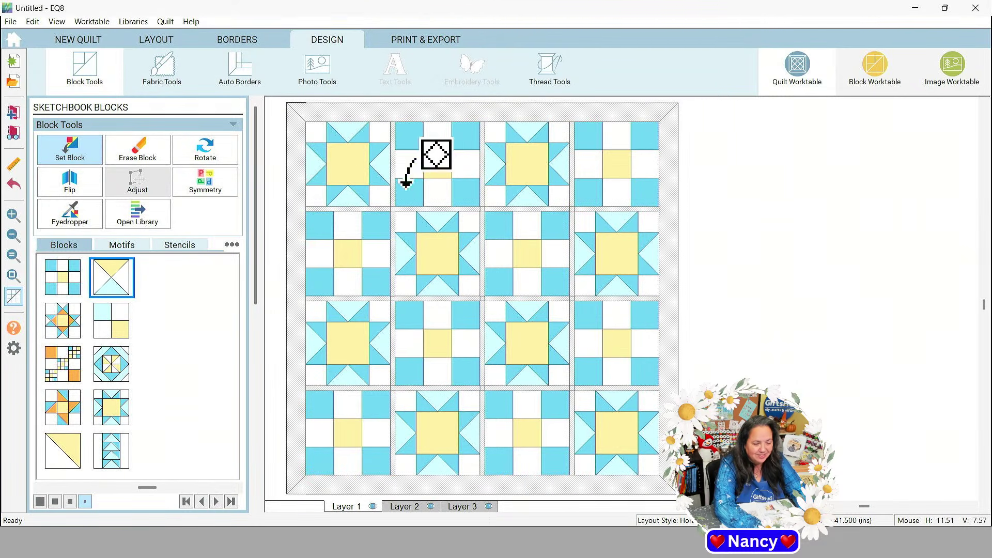
left_click(430, 181, "alt")
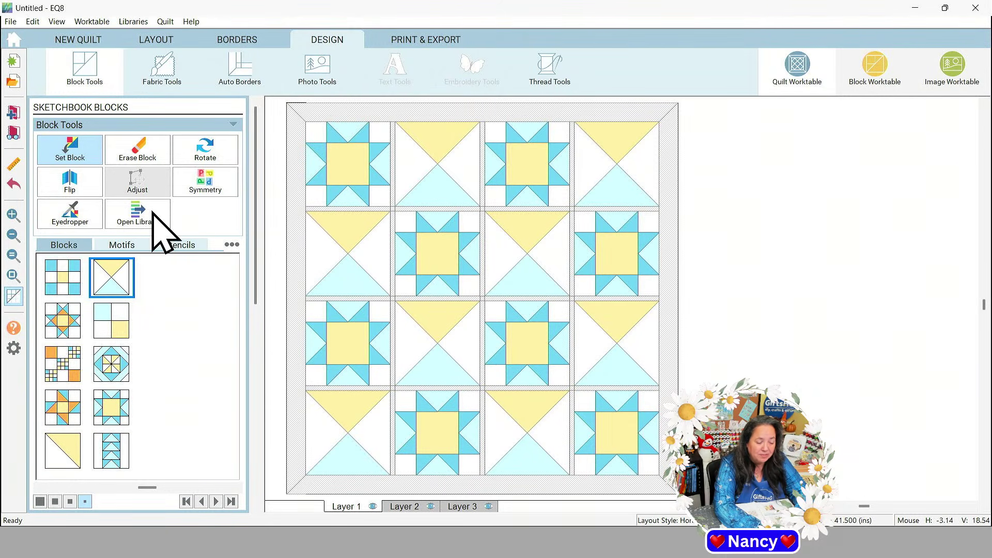
Open the block library and look through the Antique Mosaics blocks under 01 Classic Pieced
left_click(137, 215)
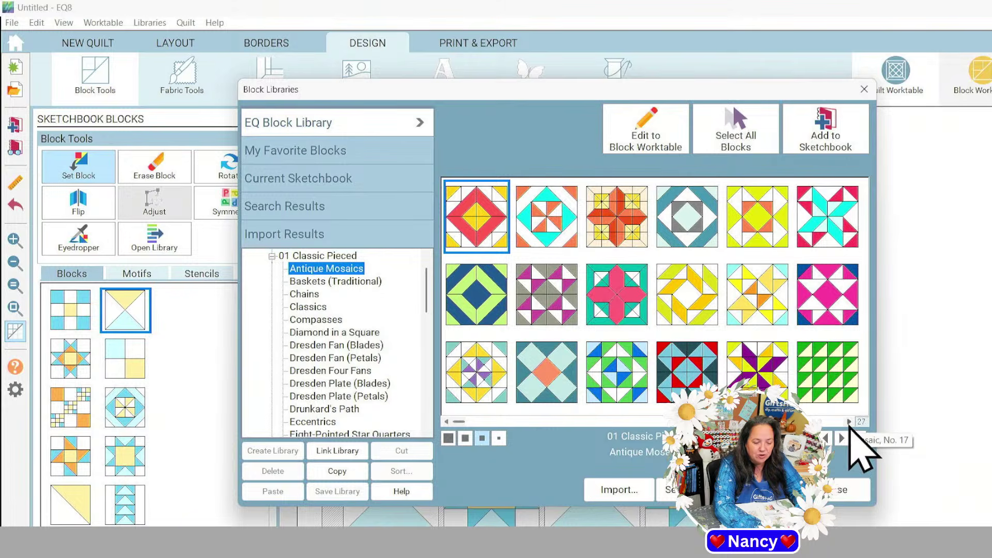
left_click(850, 421)
left_click(849, 422)
left_click(849, 422)
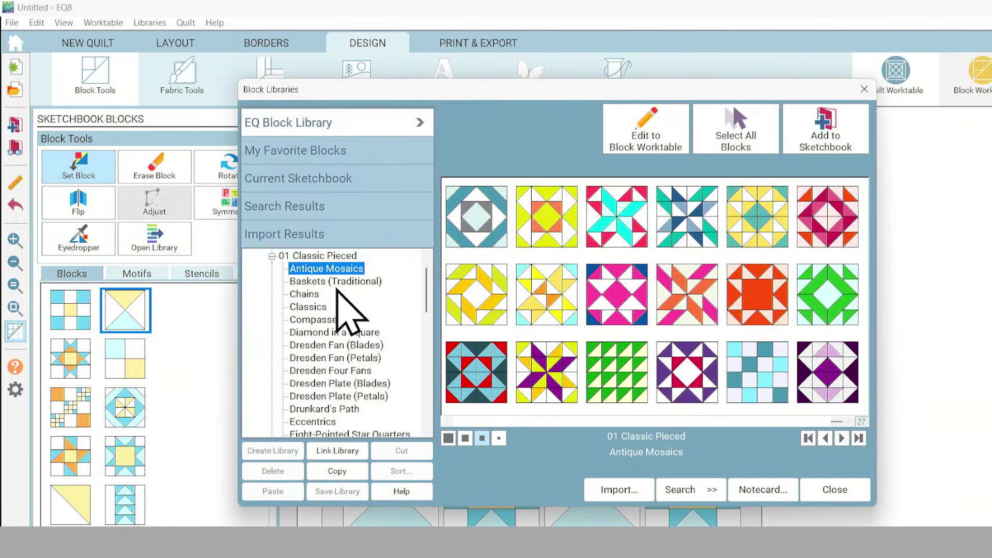
Browse the block categories of 01 Classic Pieced from Baskets (Traditional) through Whole Top Designs, ending on 02 Contemporary Pieced
left_click(350, 282)
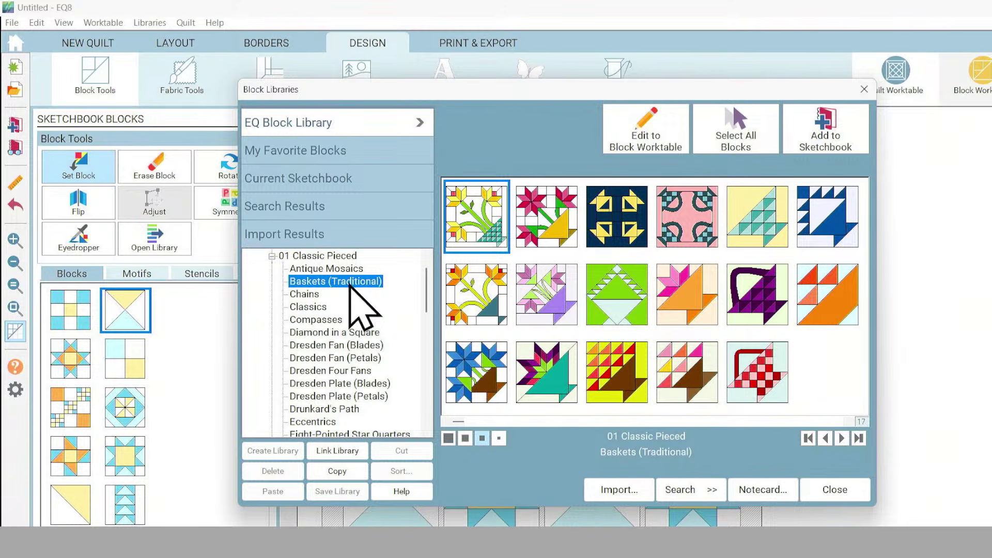
key("Down")
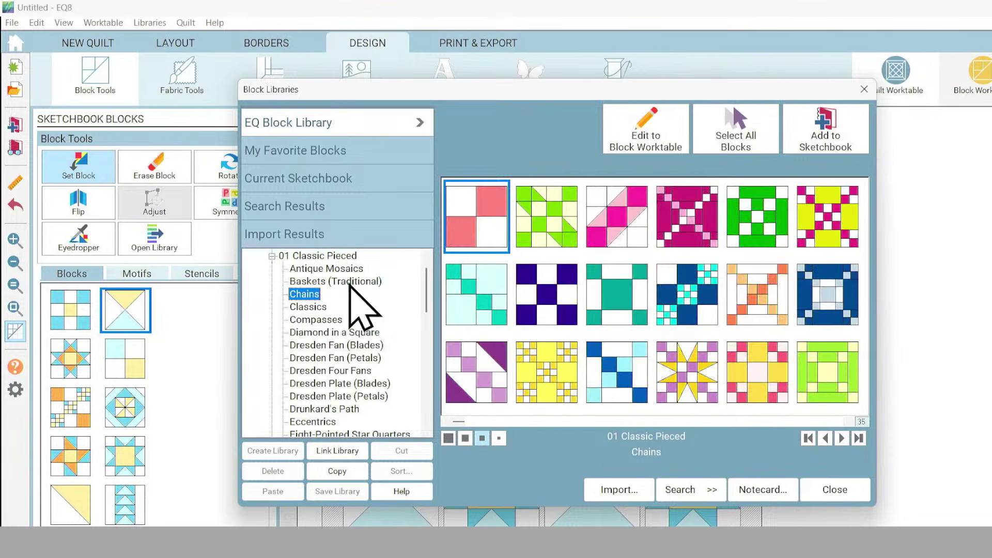
key("Down")
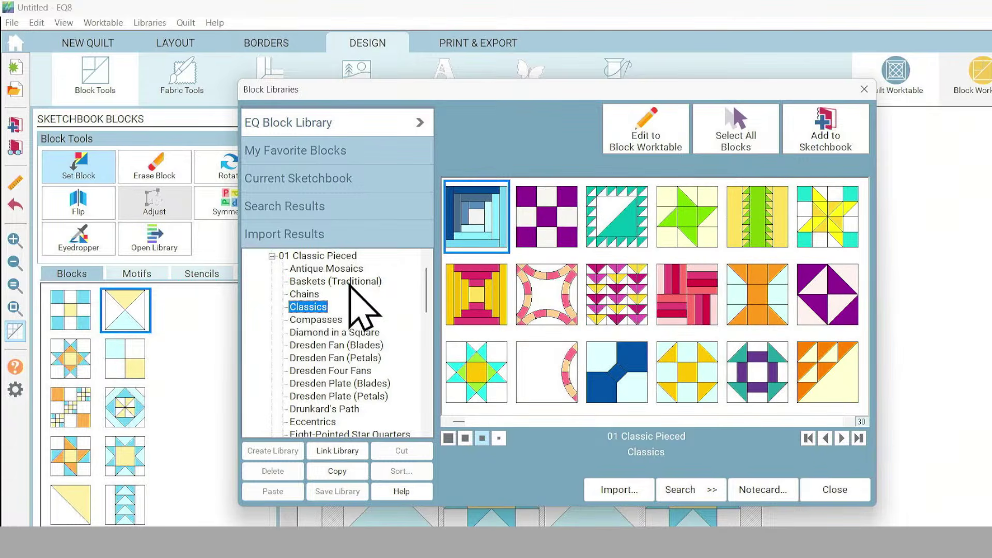
key("Down")
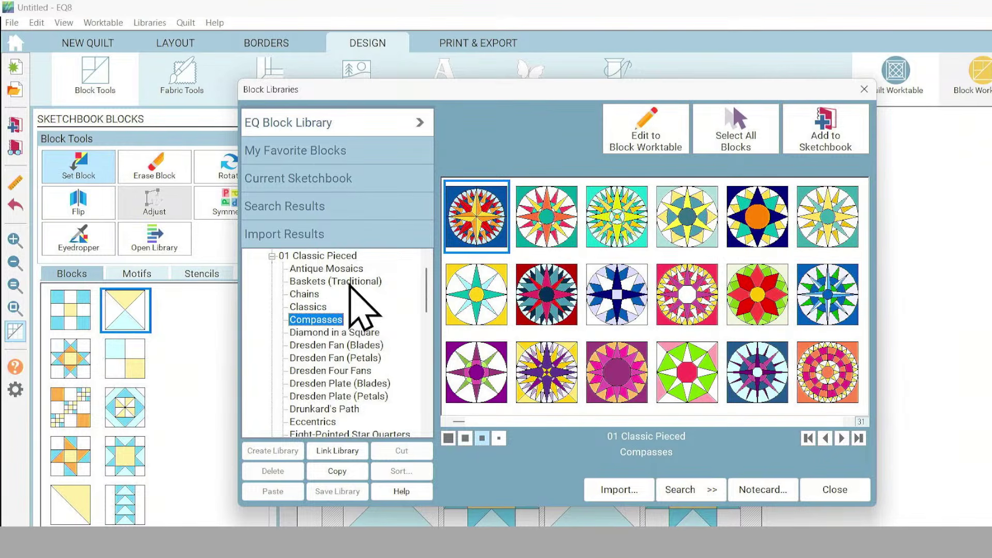
key("Down")
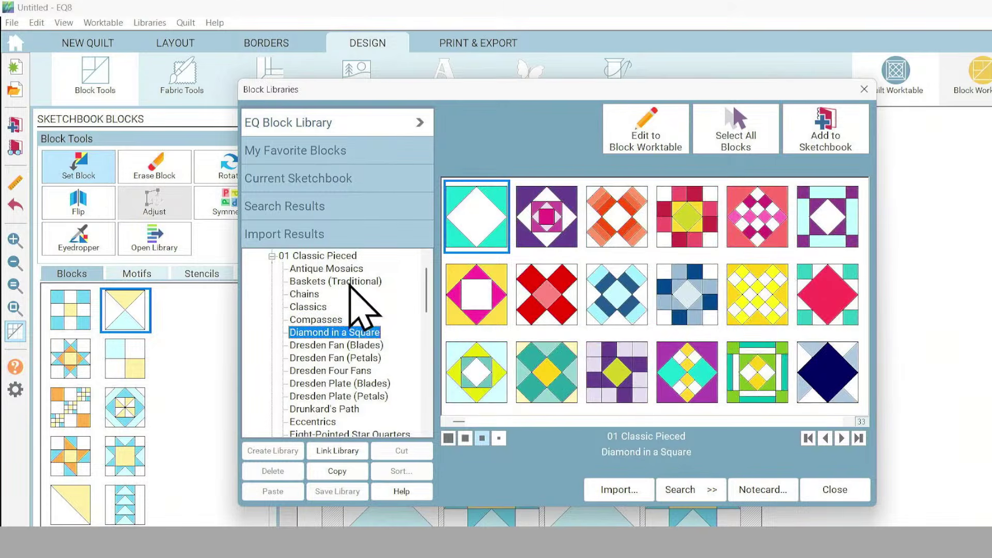
key("Down")
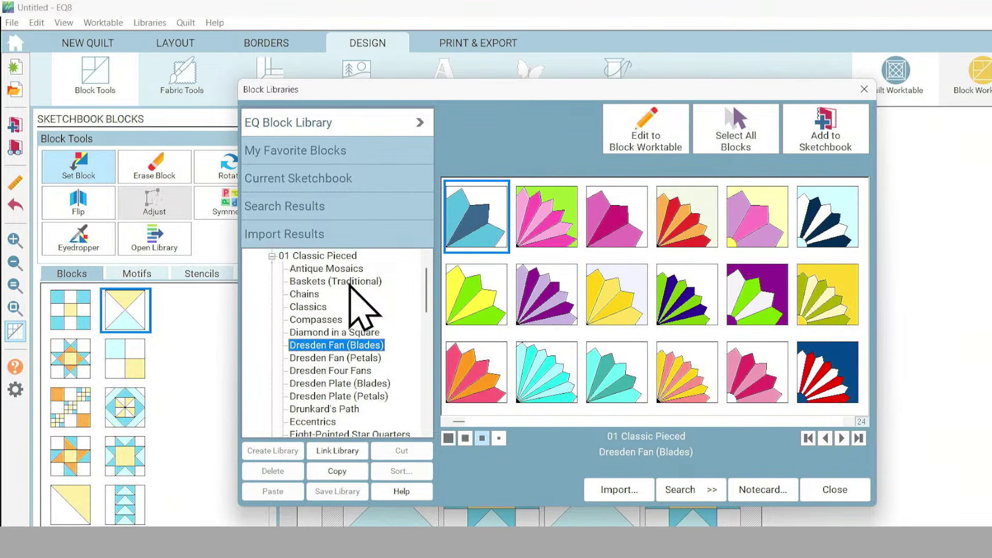
key("Down")
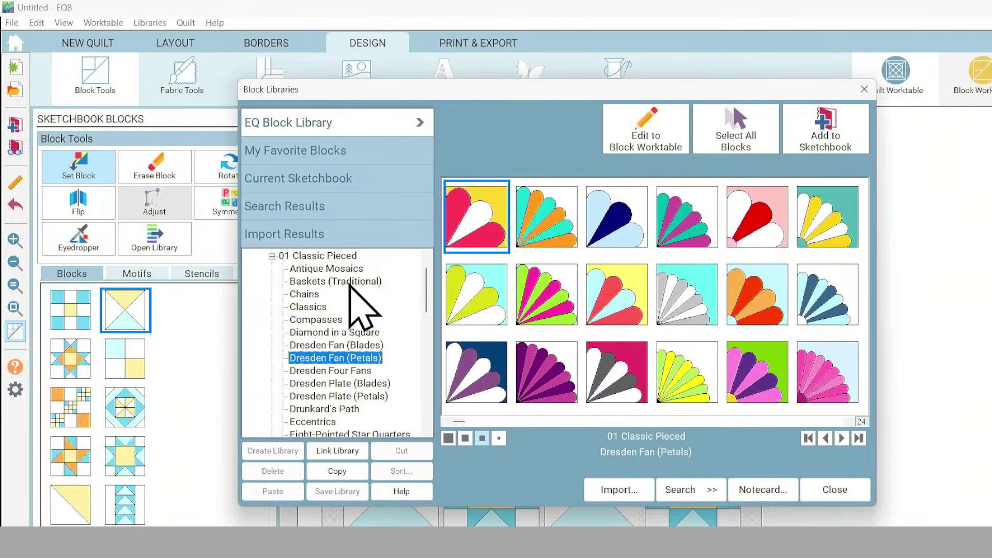
key("Down")
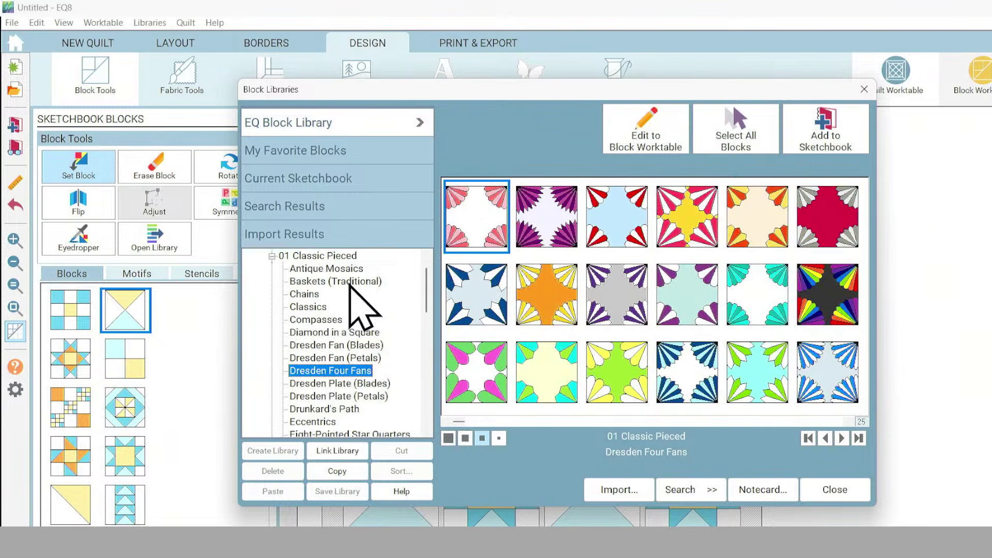
key("Down")
key("Down")
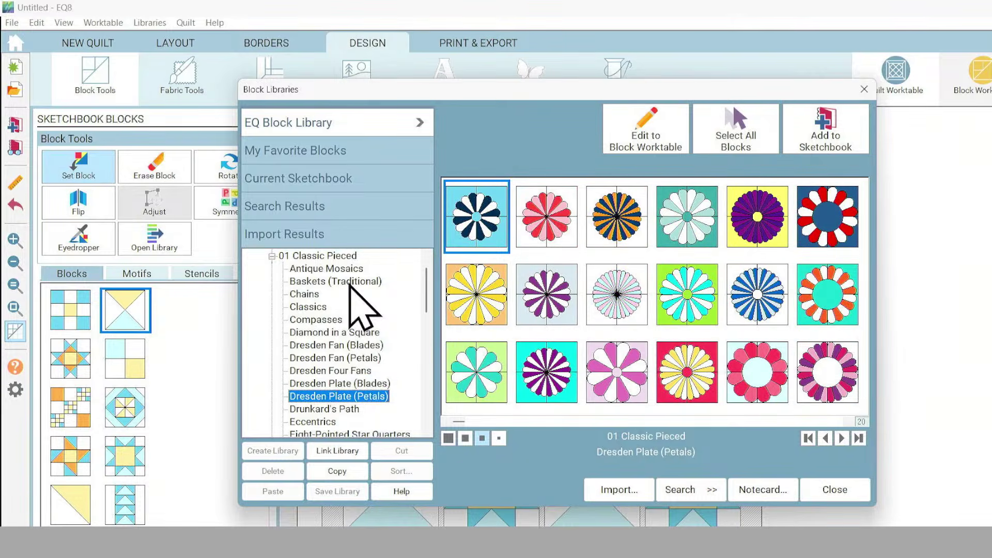
key("Down")
key("Down")
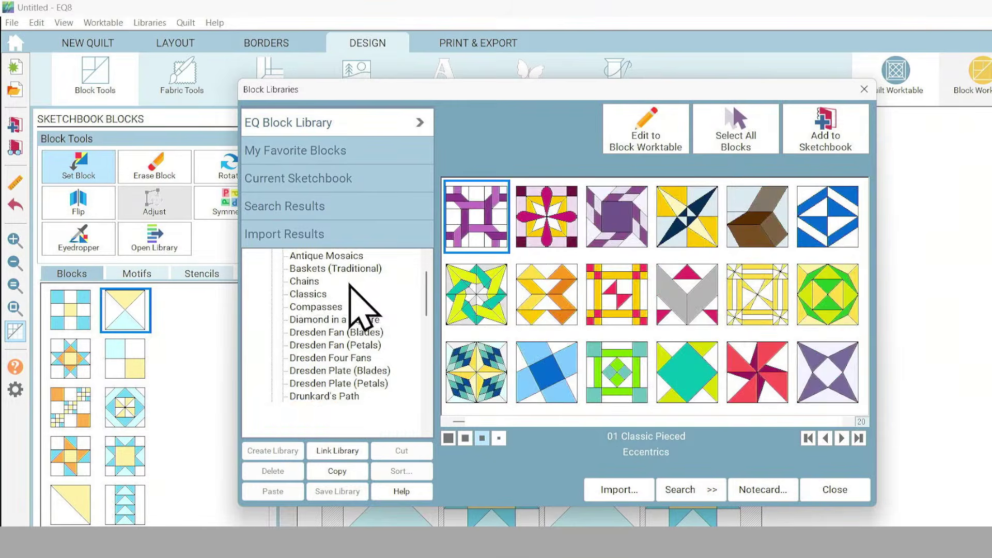
key("Down")
key("Down")
key("Down")
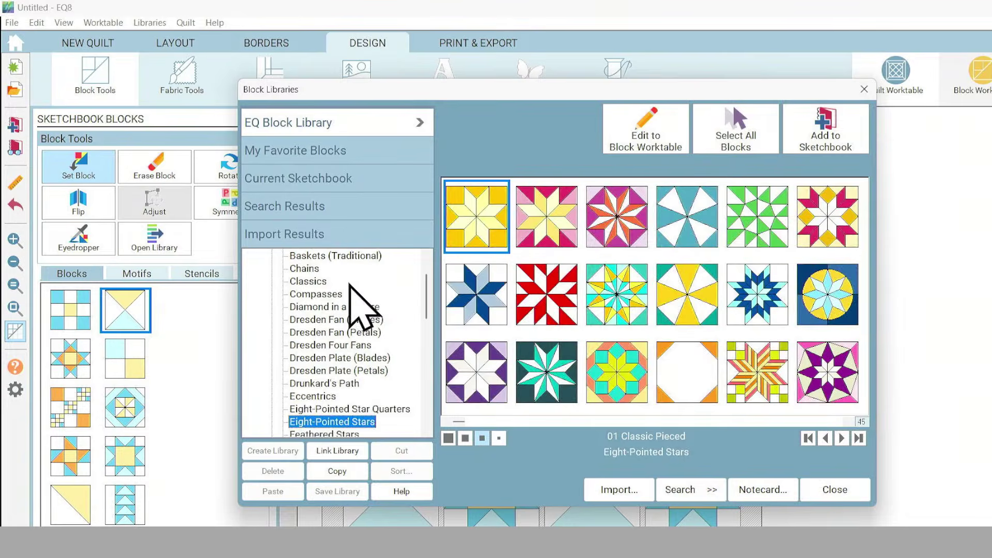
key("Down")
key("Down")
key("Down")
key("Down")
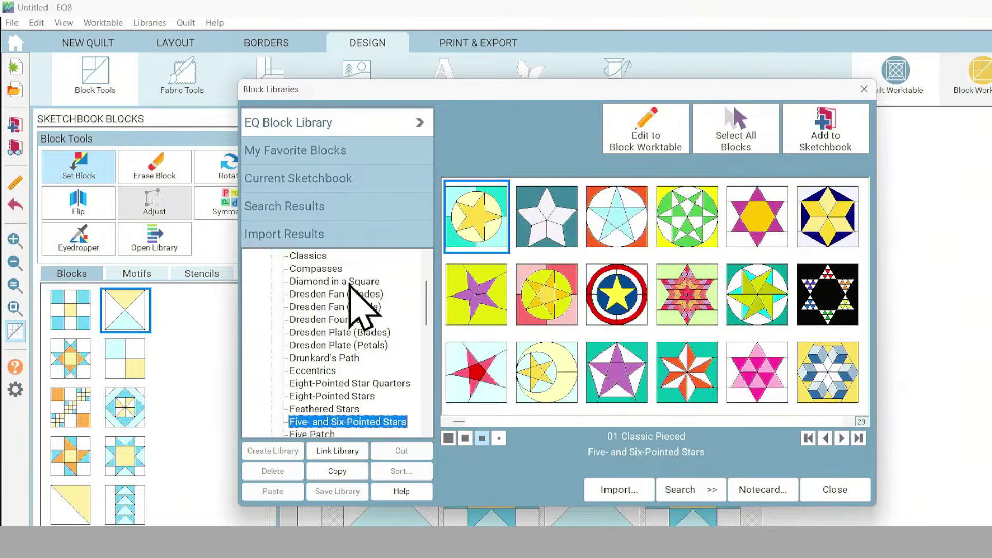
key("Down")
key("Down")
key("Down")
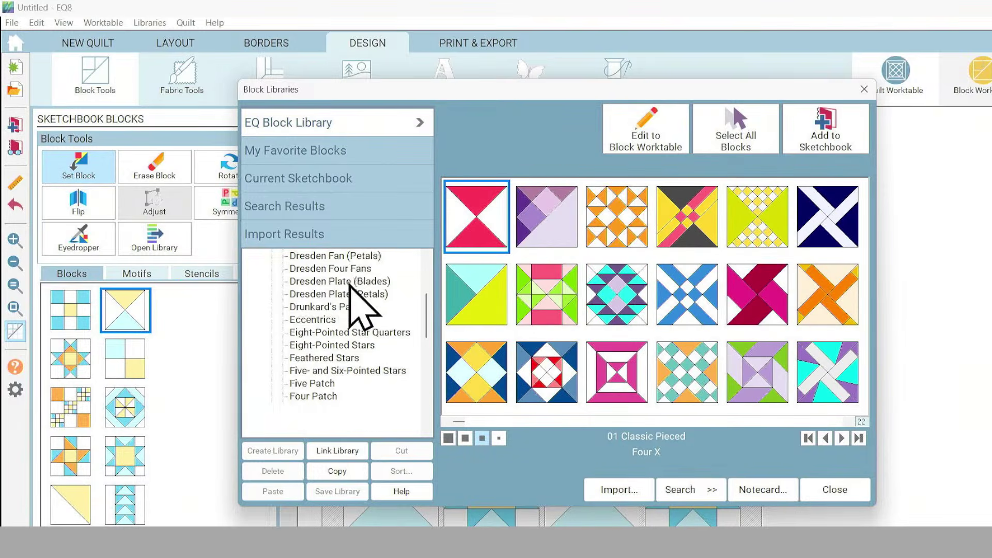
key("Up")
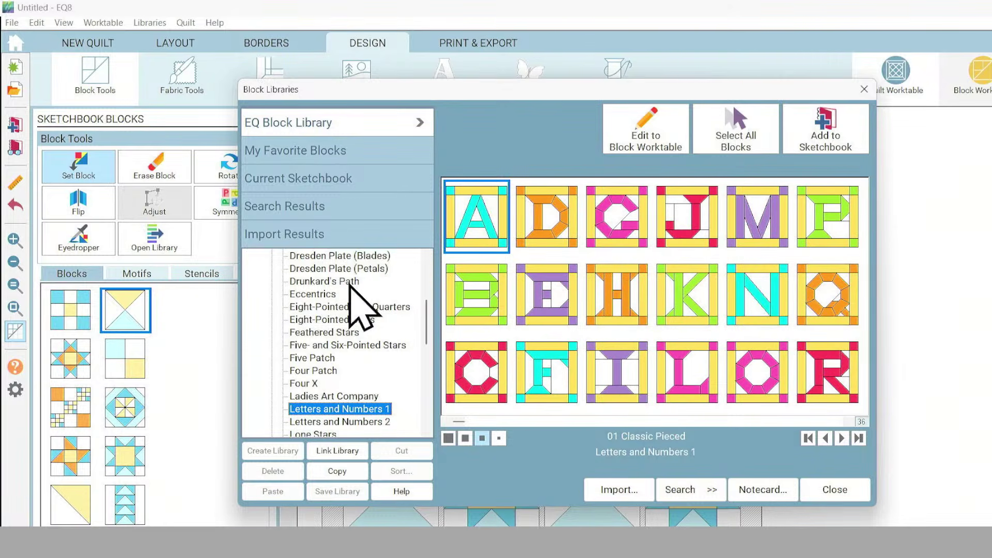
key("Down")
key("Down")
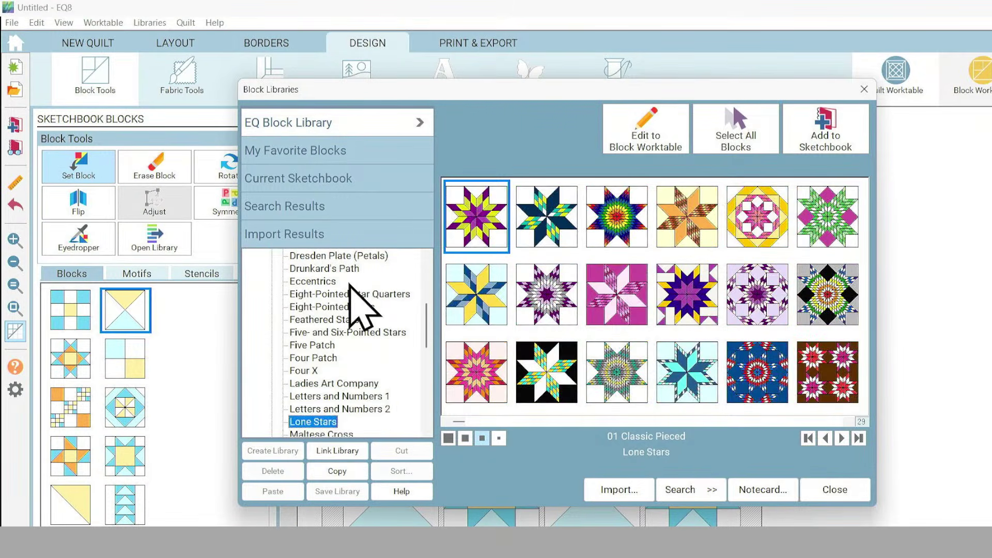
key("Down")
key("Down")
key("Down")
key("Down")
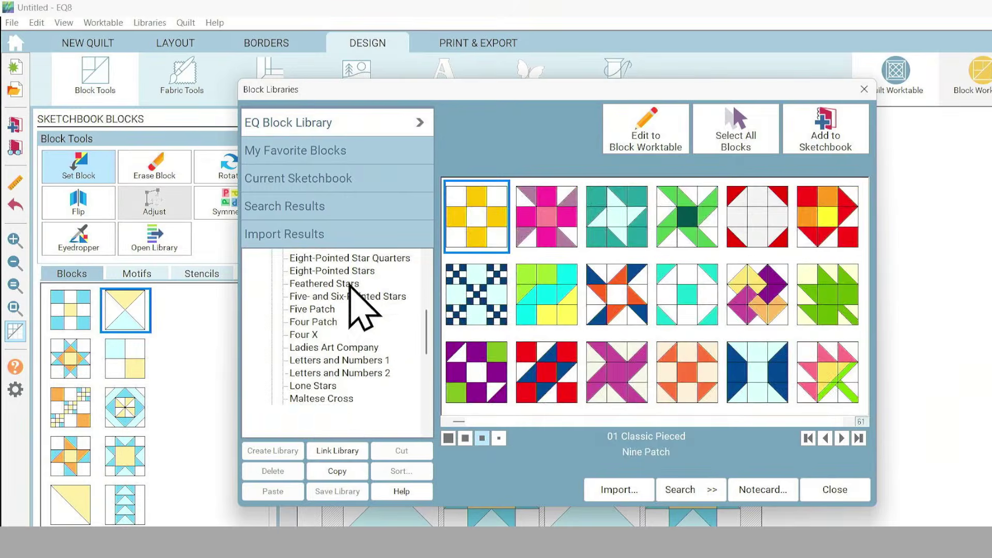
key("Down")
key("Down")
key("Down")
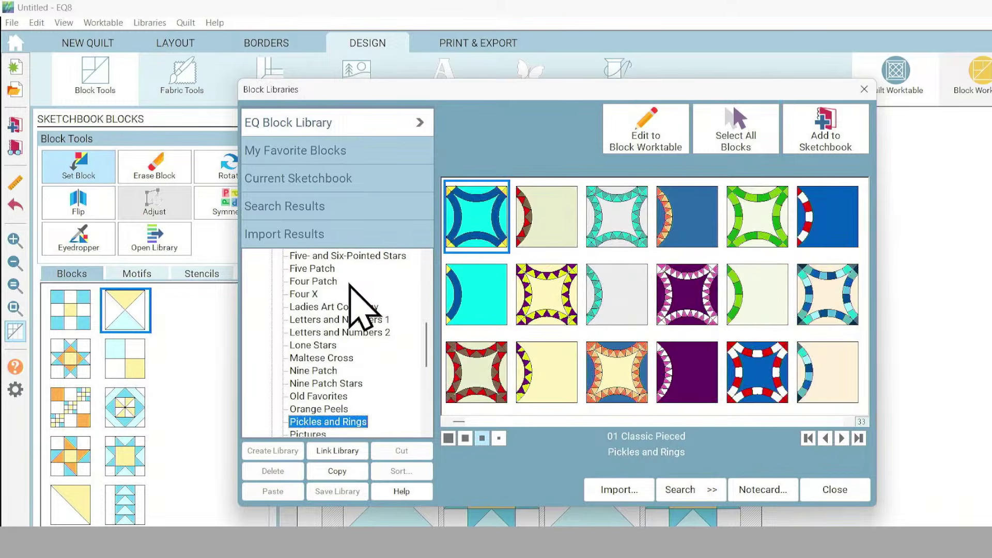
key("Down")
key("Down")
key("Down")
key("Down")
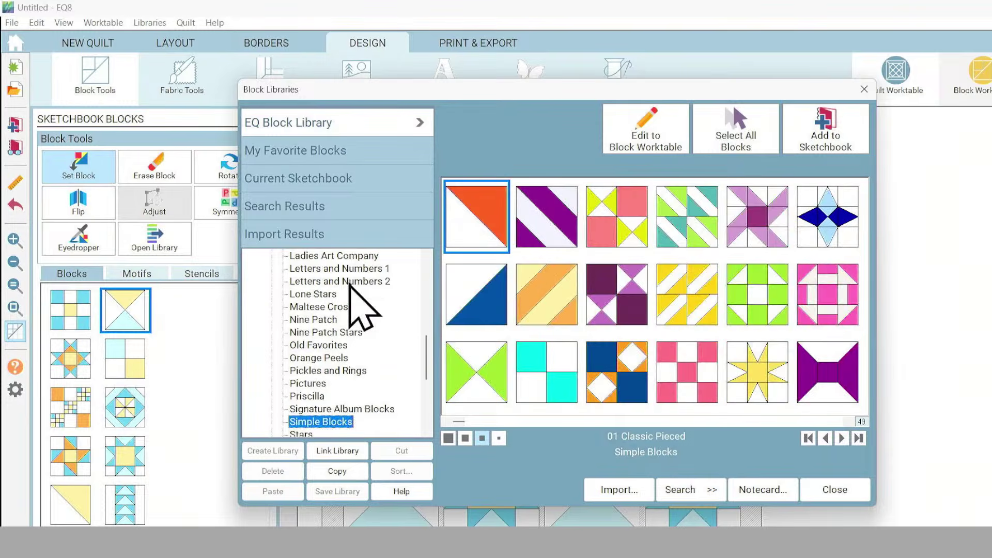
key("Down")
key("Down")
key("Down")
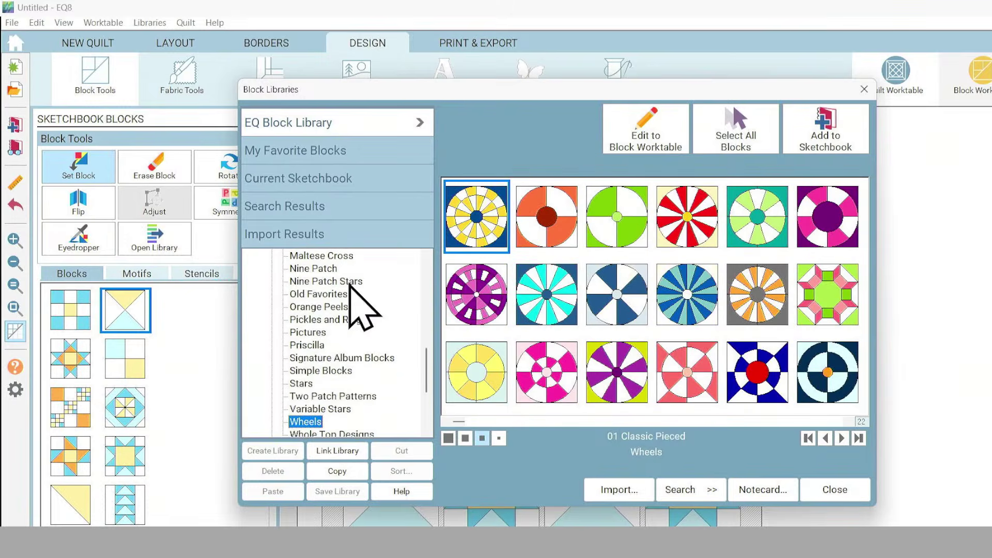
key("Down")
key("Down")
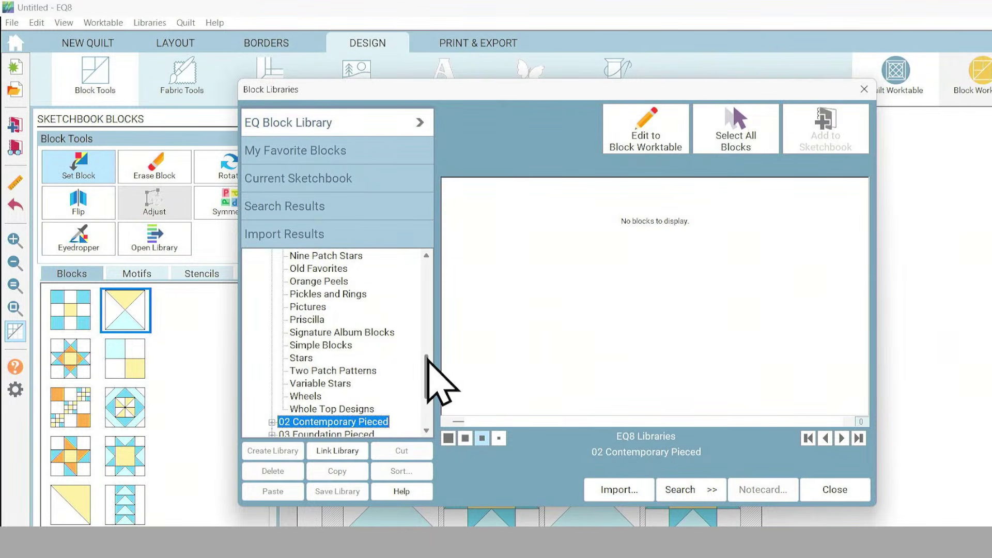
Collapse 01 Classic Pieced in the library tree, expand 02 Contemporary Pieced and show its Baskets (Contemporary) blocks
left_click_drag(428, 362, 432, 250)
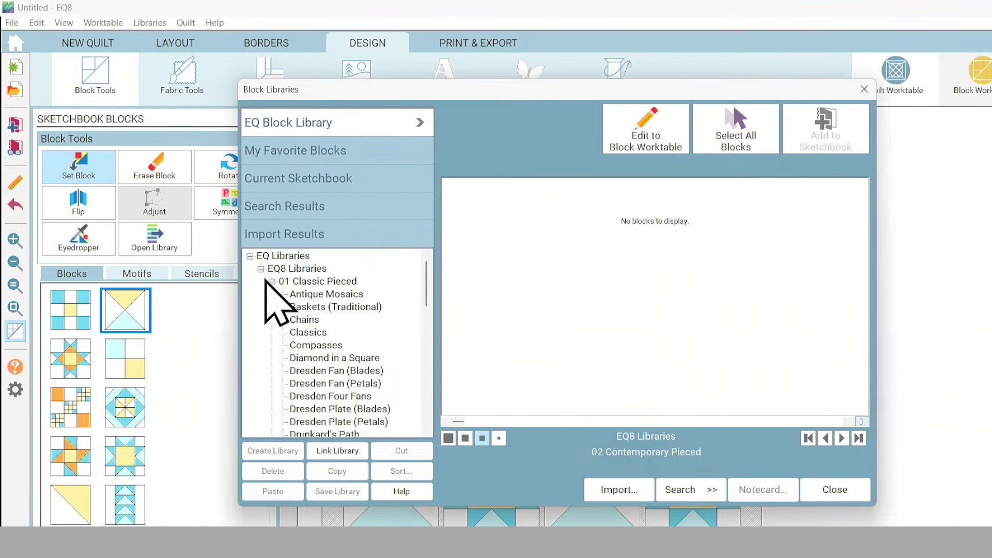
left_click(272, 282)
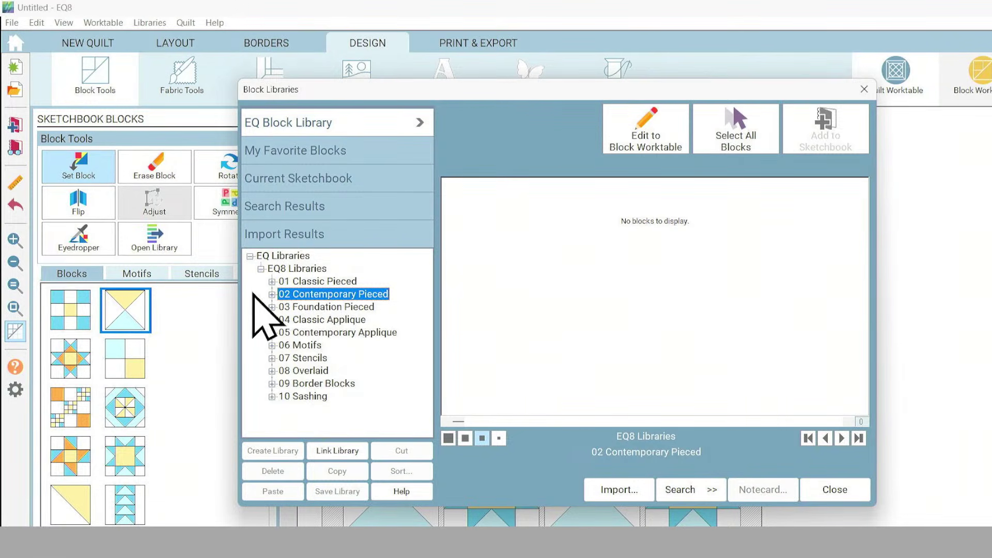
left_click(273, 295)
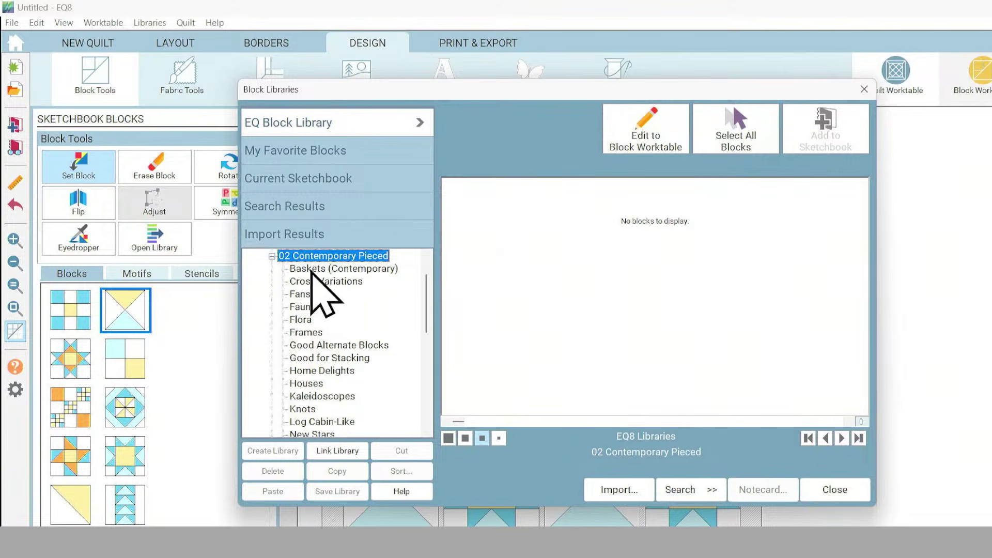
left_click(314, 270)
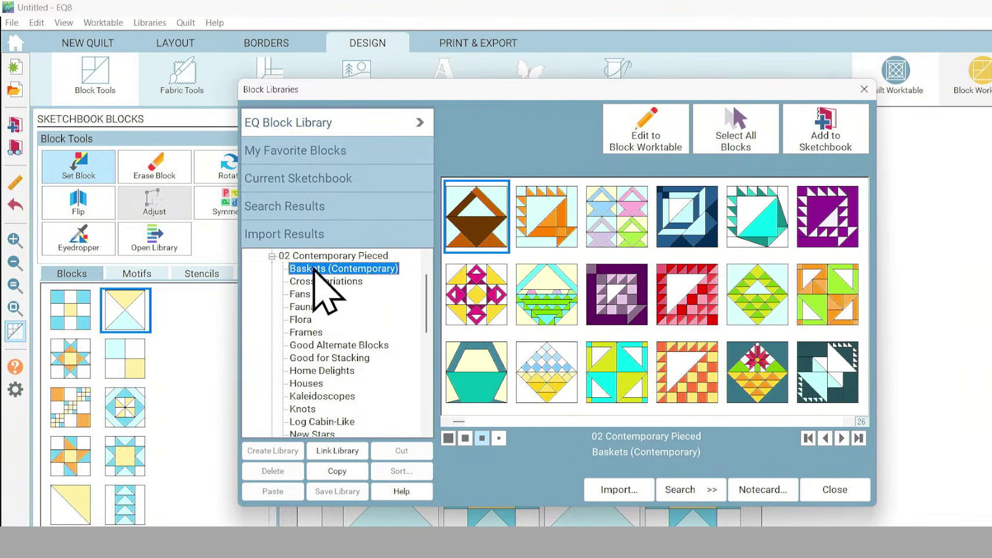
Browse the block categories of 02 Contemporary Pieced from Cross Variations through World Flags, ending on 03 Foundation Pieced
key("Down")
key("Down")
key("Down")
key("Down")
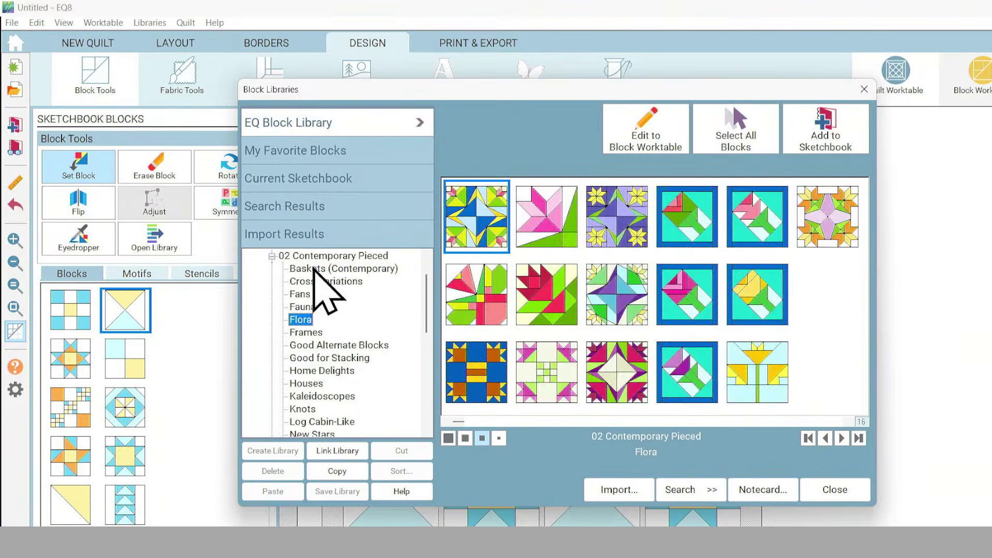
key("Down")
key("Down")
key("Down")
key("Down")
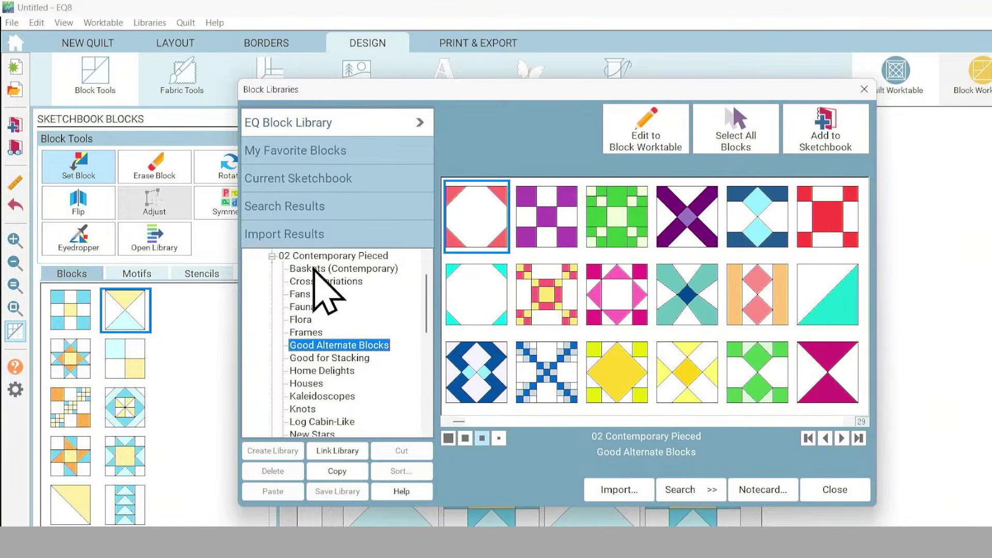
key("Down")
key("Down")
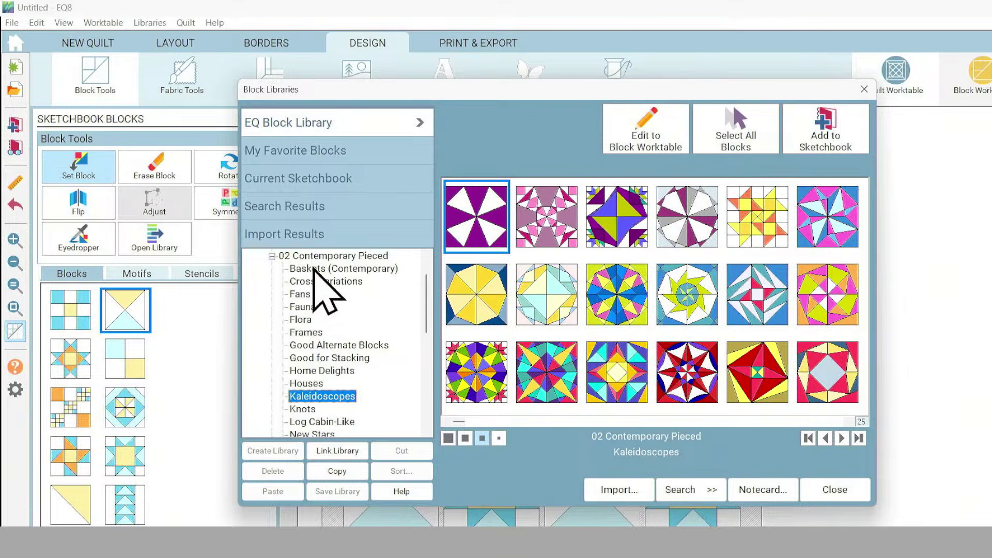
key("Up")
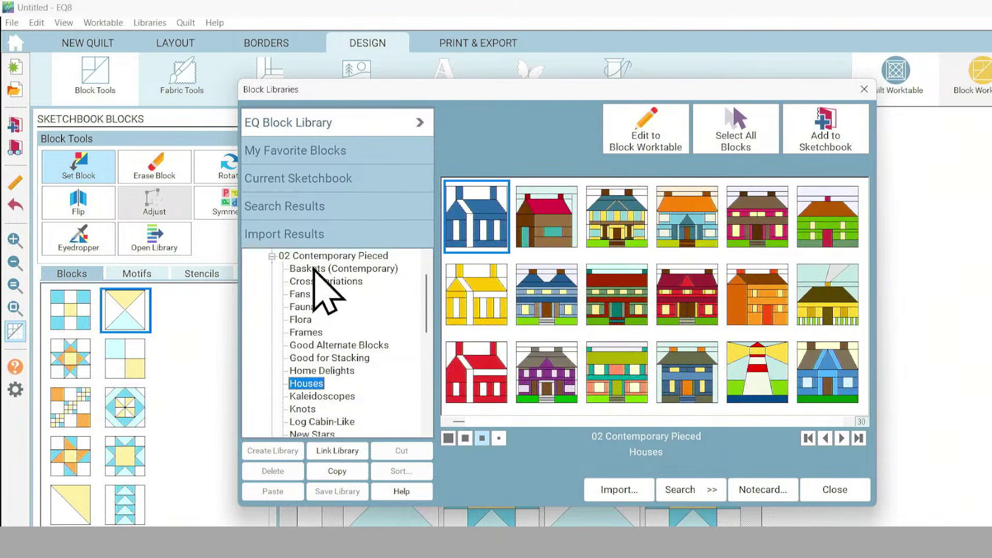
key("Down")
key("Down")
key("Down")
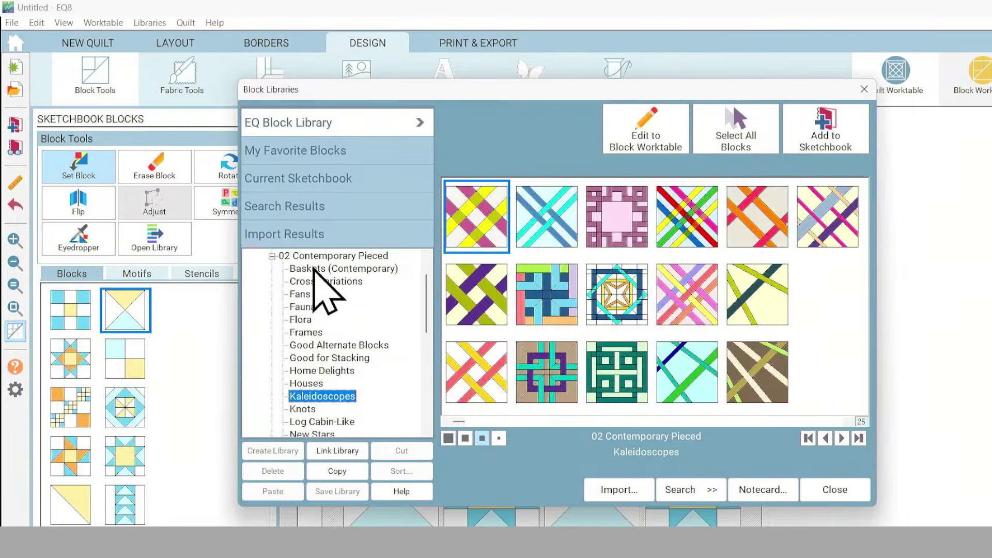
key("Down")
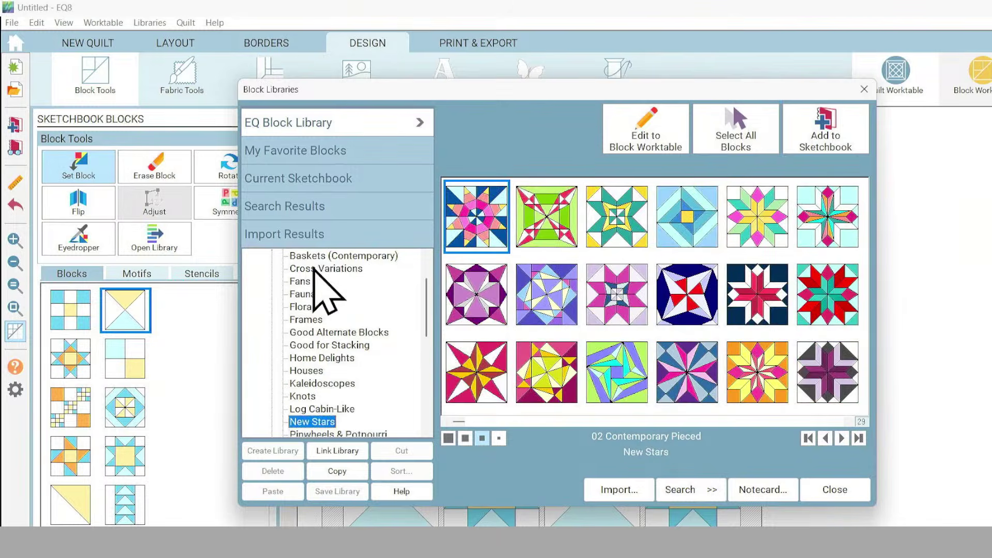
key("Down")
key("Down")
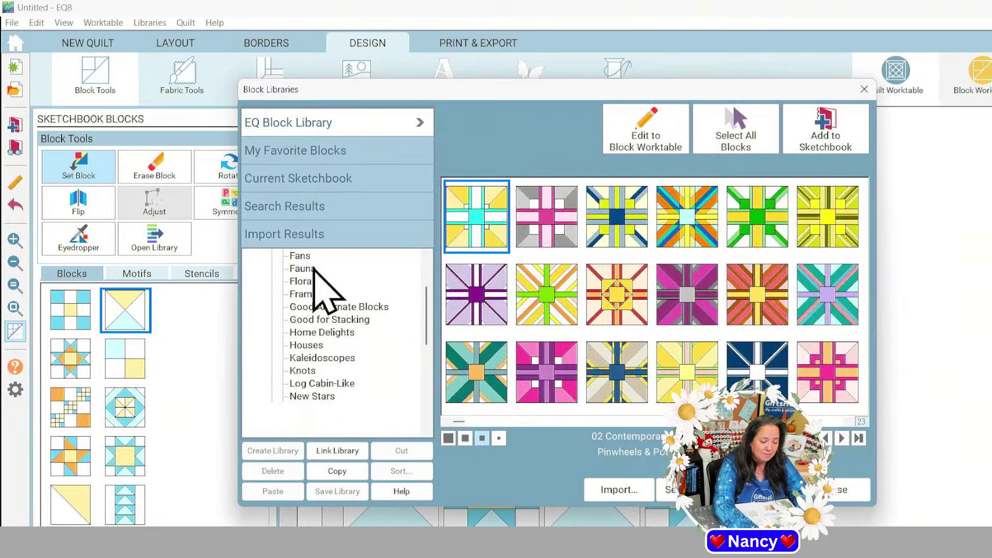
key("Down")
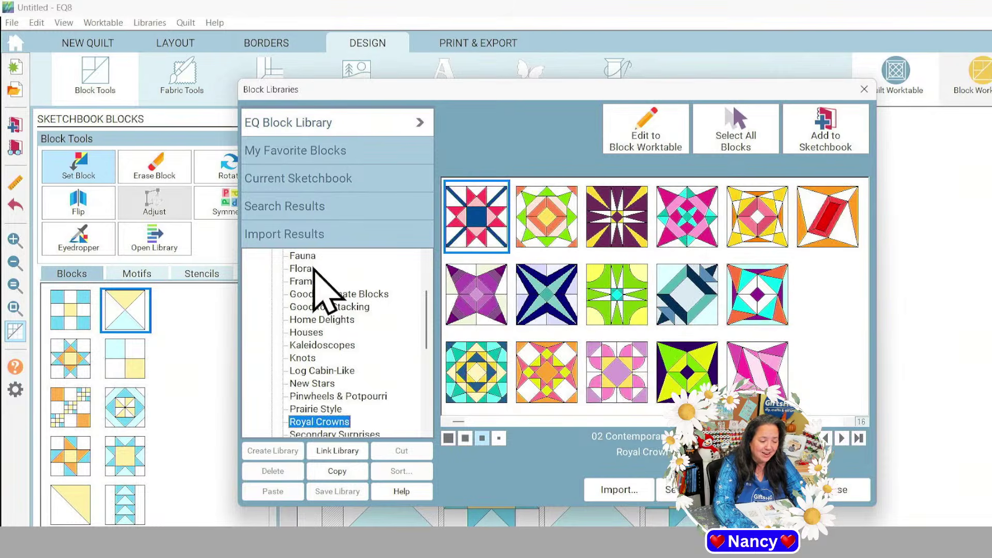
key("Down")
key("Down")
key("Down")
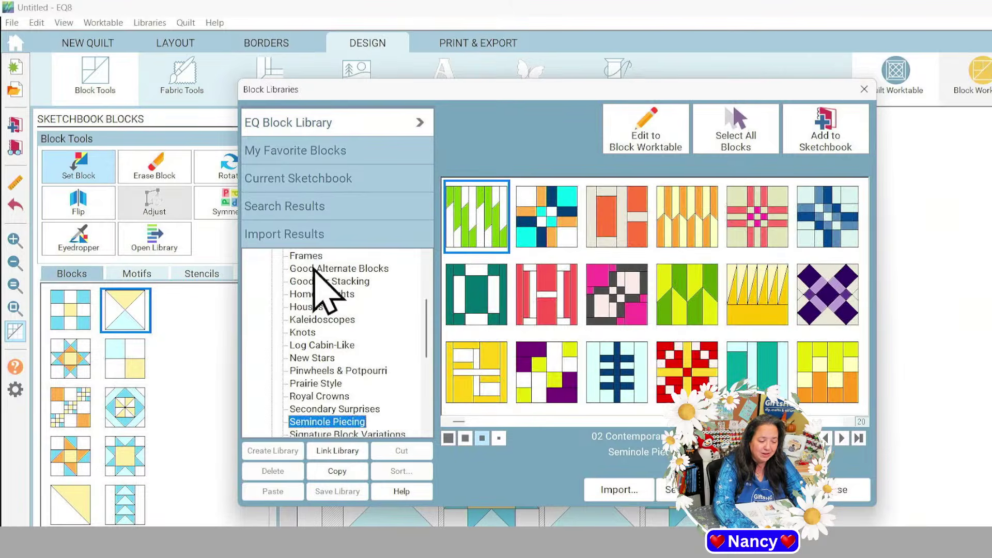
key("Down")
key("Down")
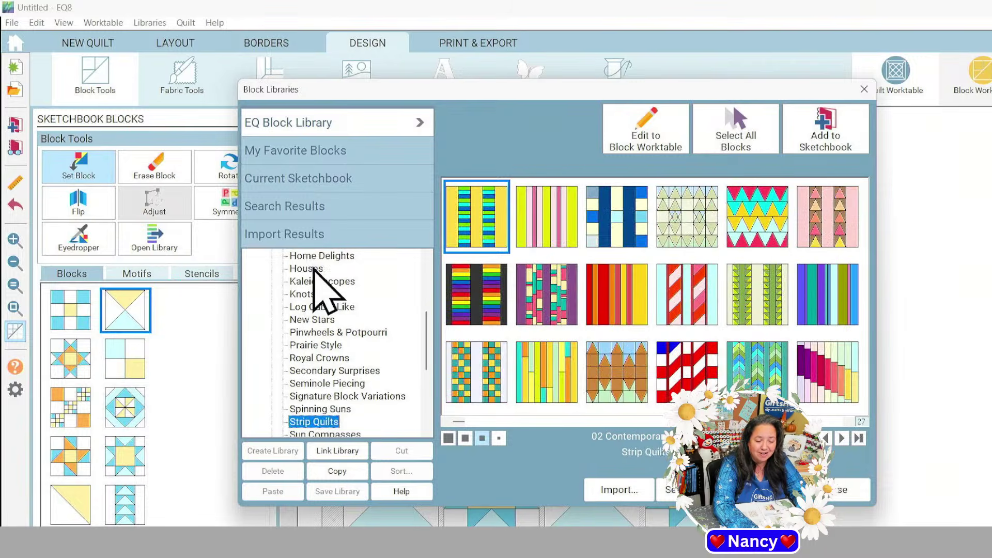
key("Down")
key("Down")
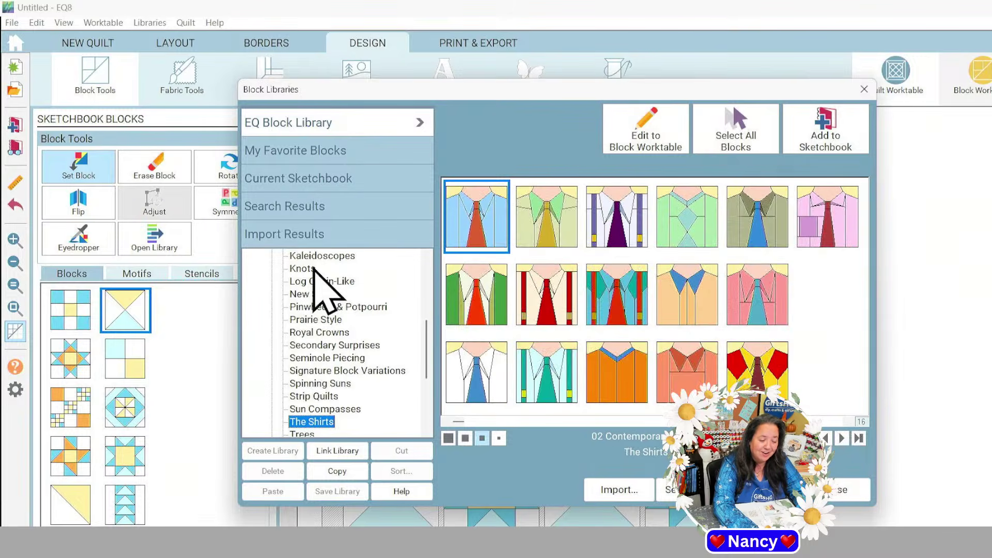
key("Down")
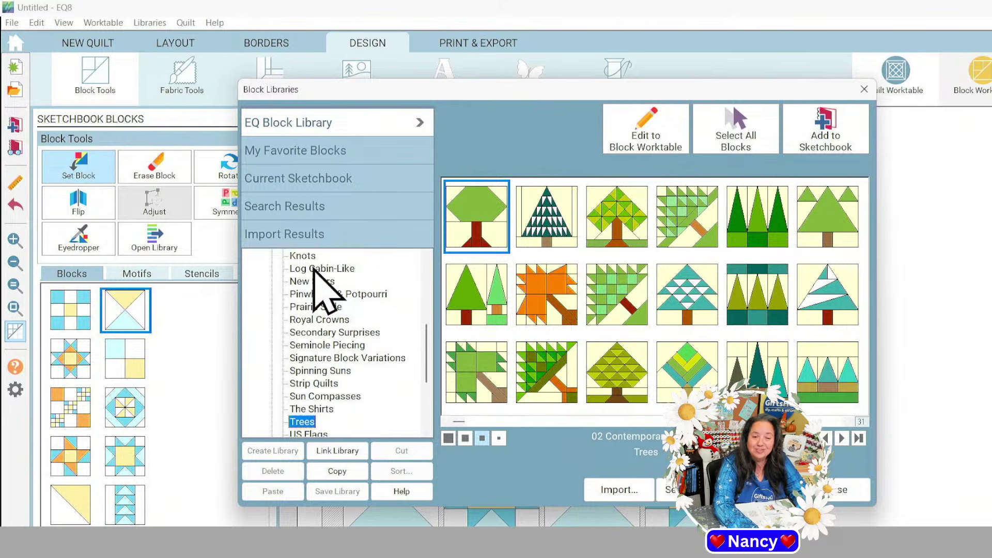
key("Down")
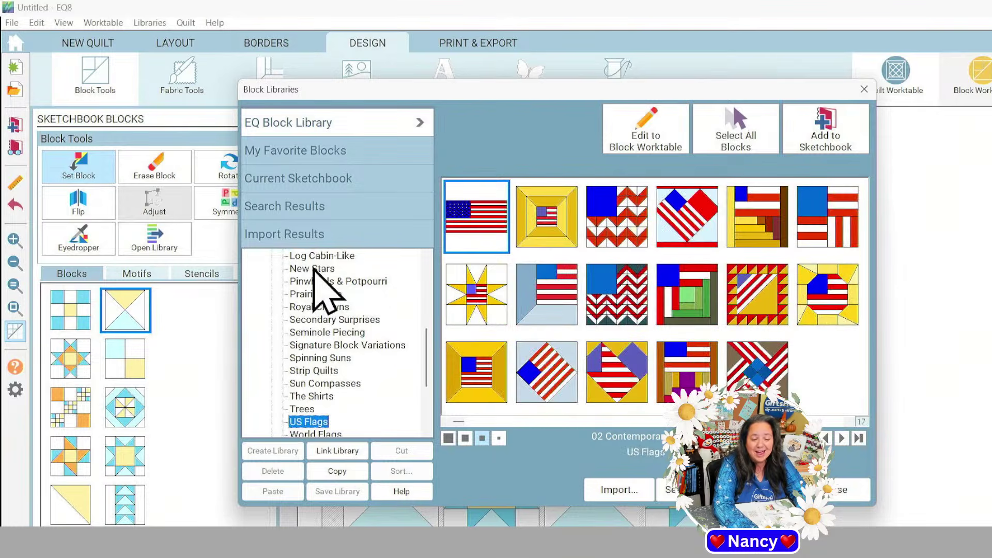
key("Down")
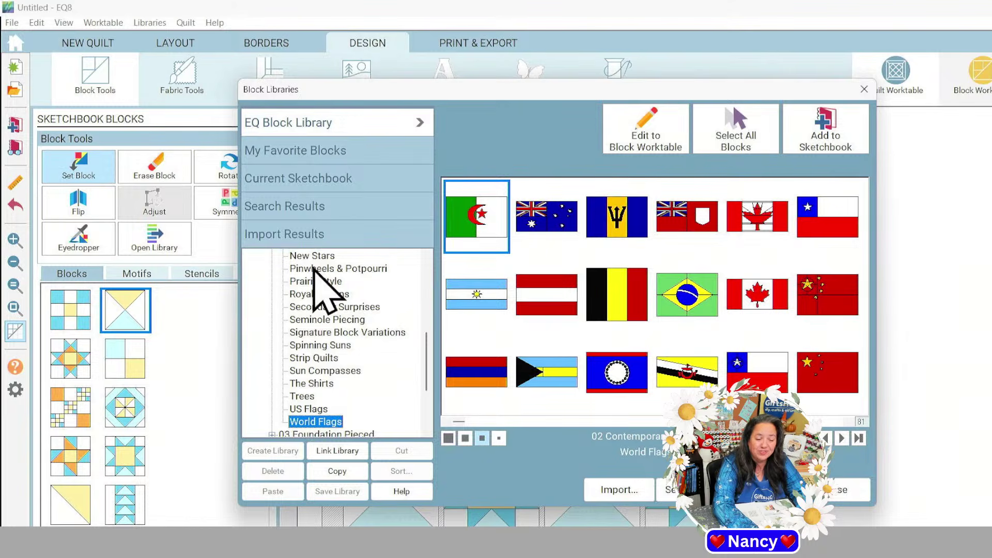
key("Down")
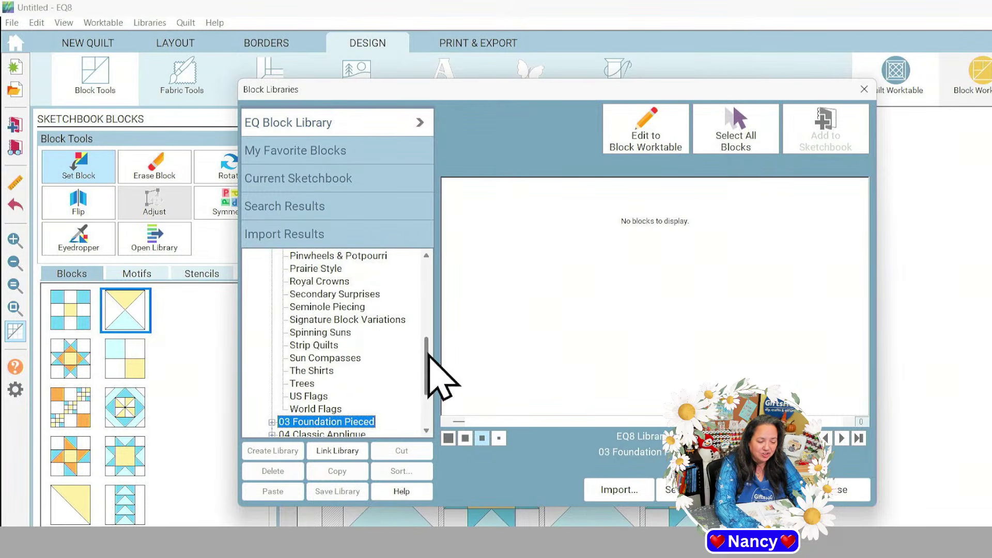
Collapse 02 Contemporary Pieced, expand 03 Foundation Pieced and show its Alphabet - Basic blocks
left_click_drag(426, 354, 434, 273)
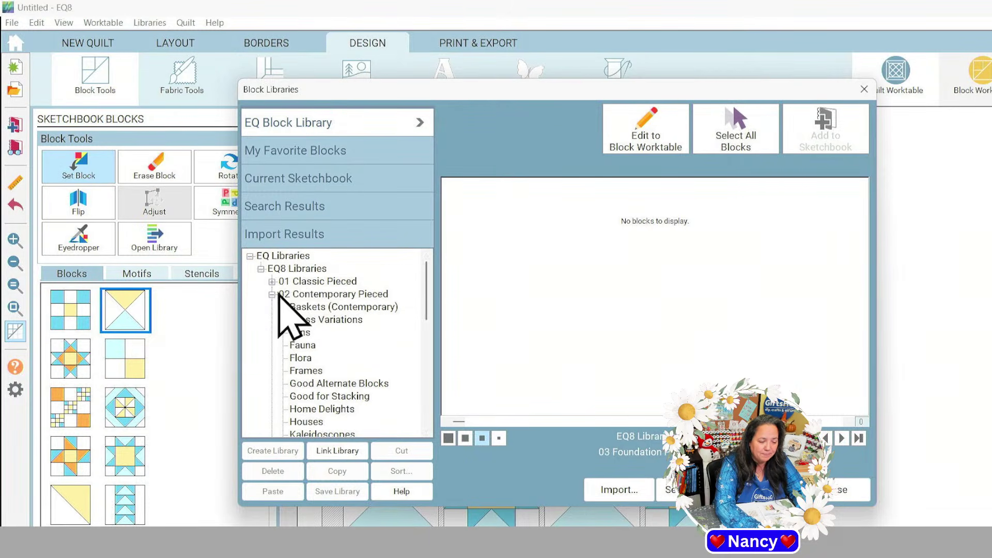
left_click(271, 293)
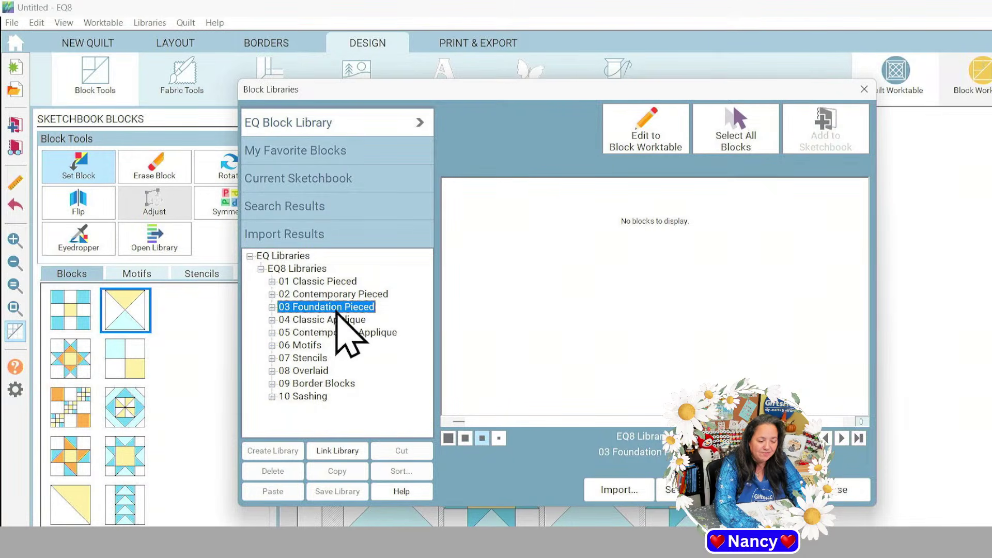
left_click(271, 307)
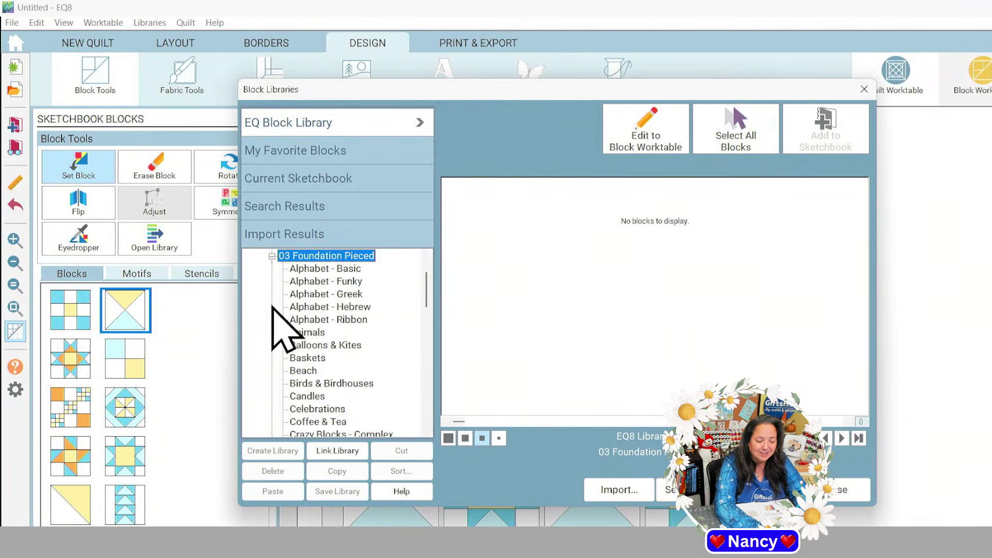
left_click(331, 269)
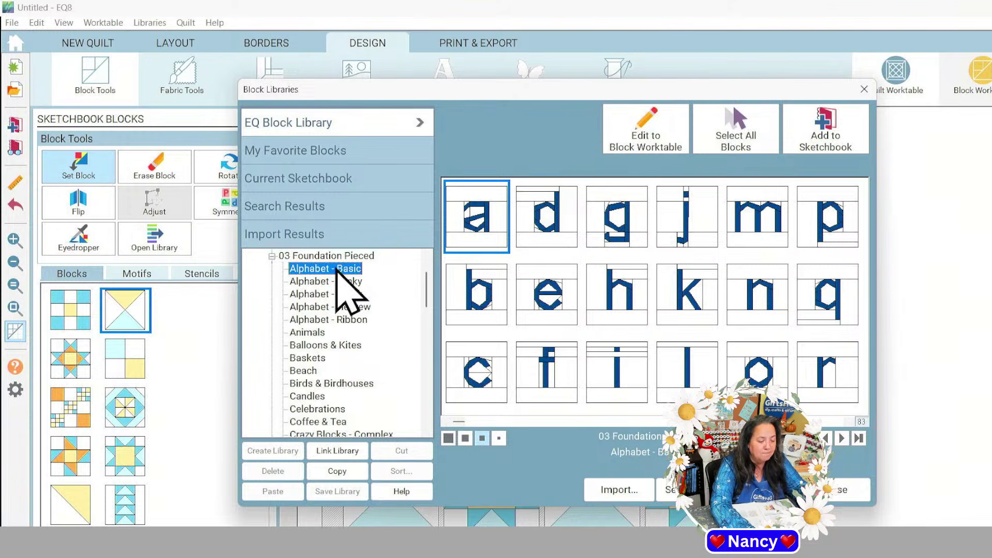
Browse the block categories of 03 Foundation Pieced from Alphabet - Funky through Farm
key("Down")
key("Down")
key("Down")
key("Down")
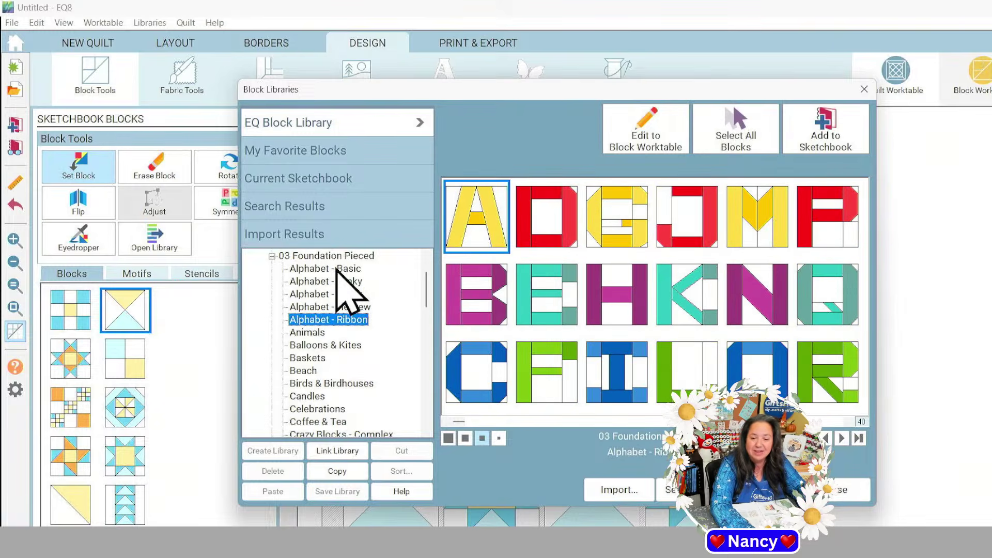
key("Down")
key("Down")
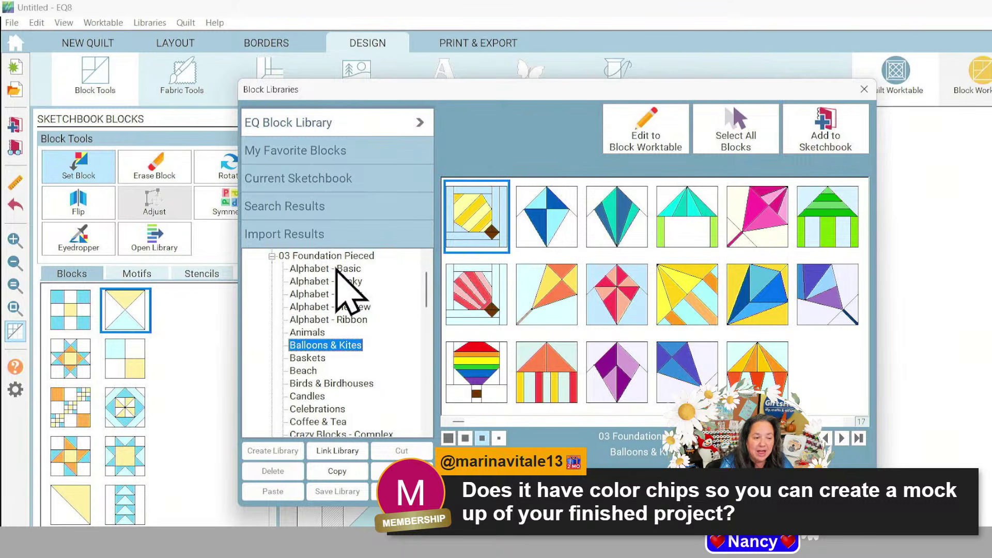
key("Down")
key("Down")
key("Down")
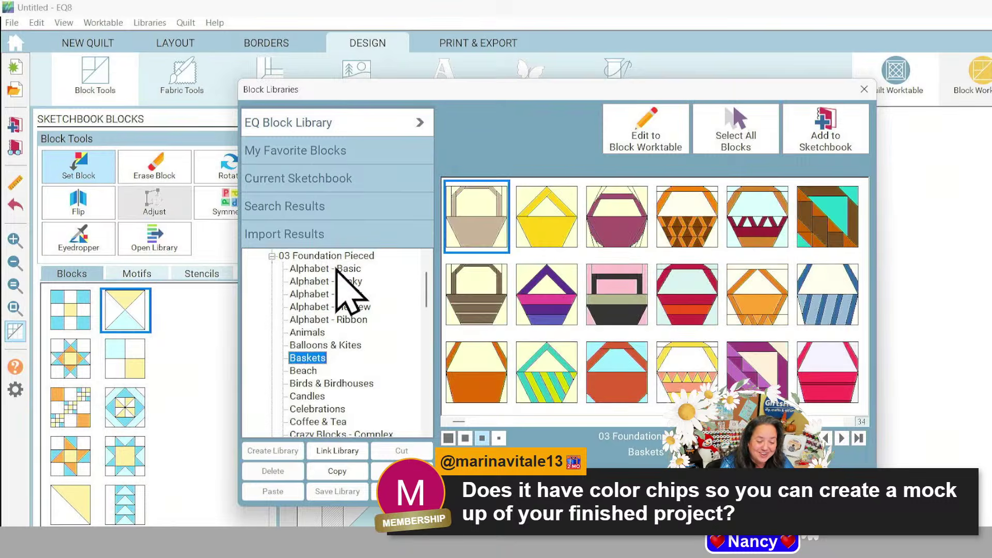
key("Up")
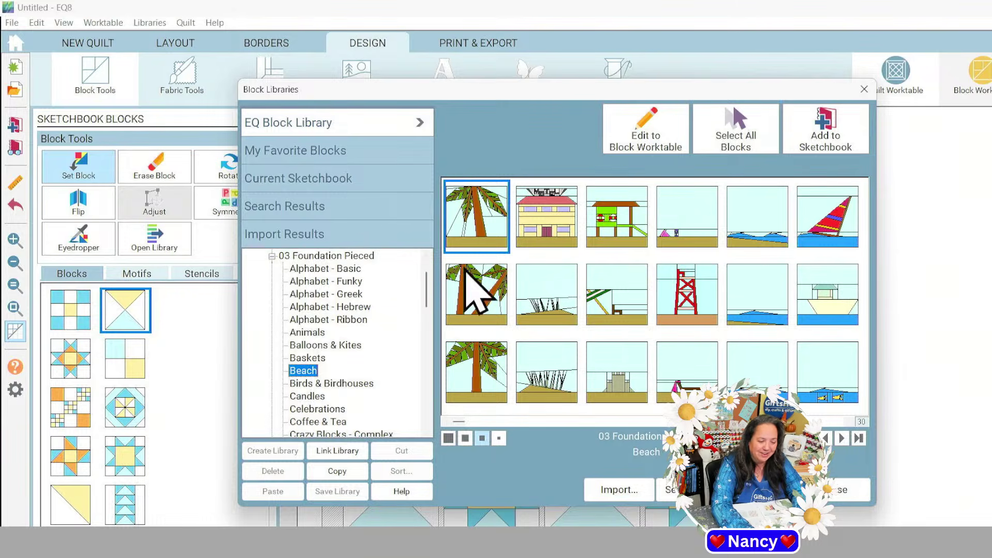
key("Down")
key("Down")
key("Down")
key("Down")
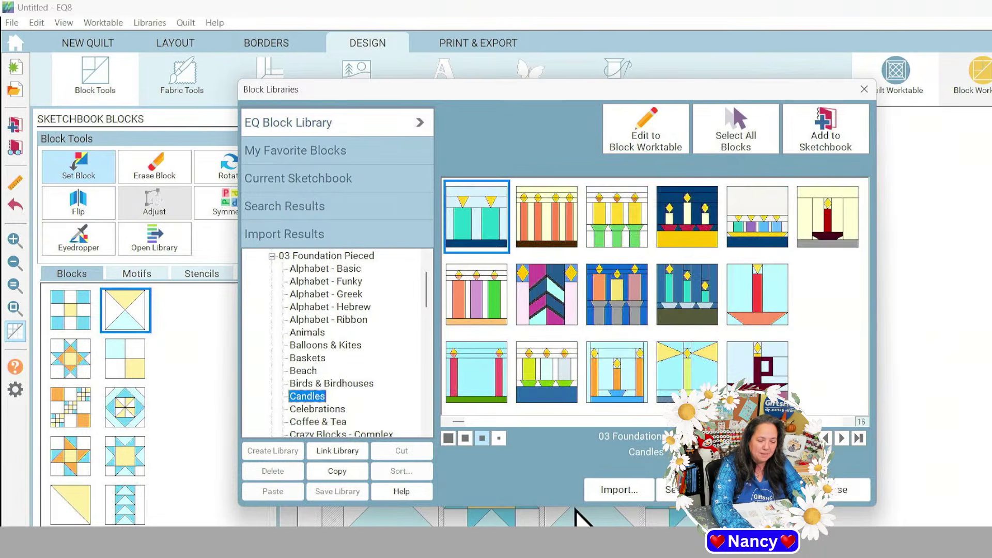
key("Down")
key("Down")
key("Down")
key("Down")
key("Down")
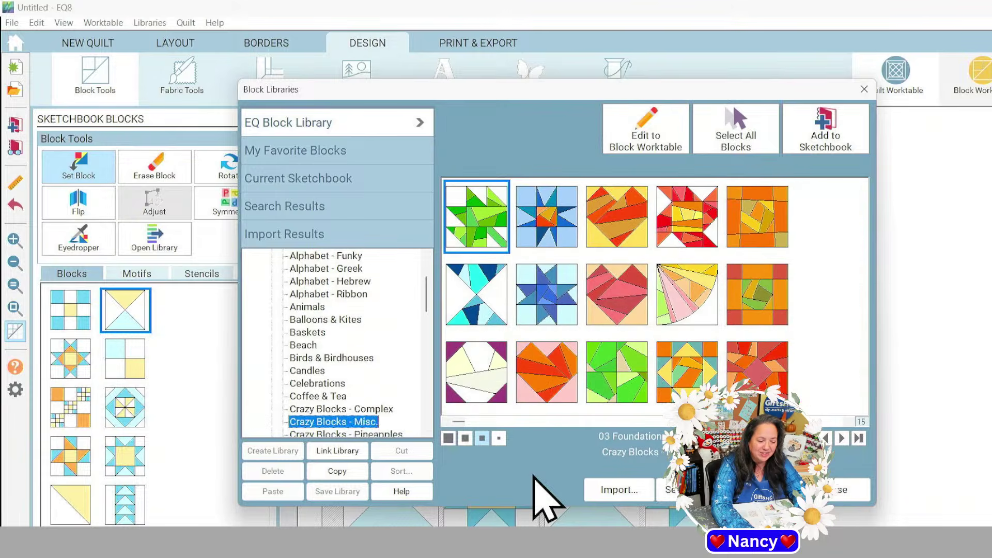
key("Down")
key("Down")
key("Down")
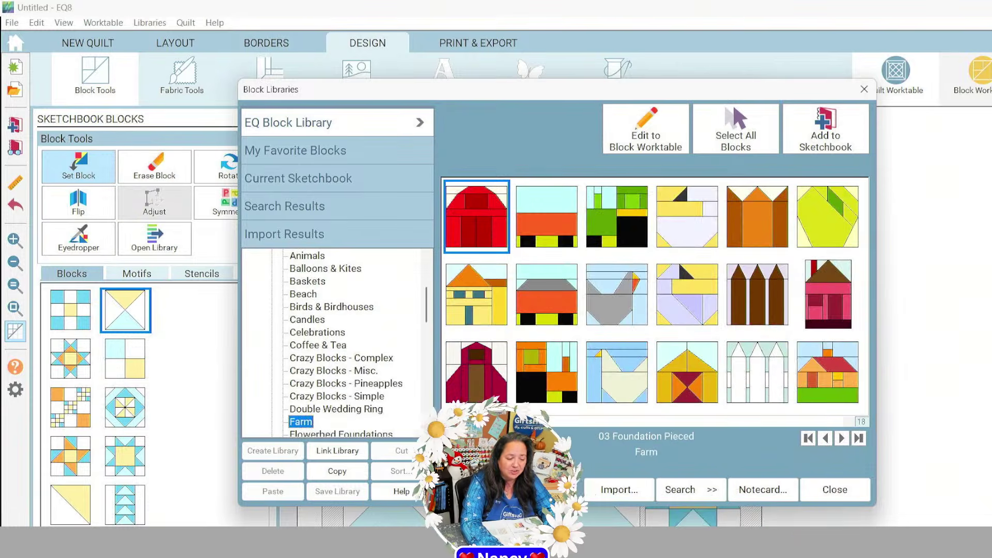
key("Up")
key("Up")
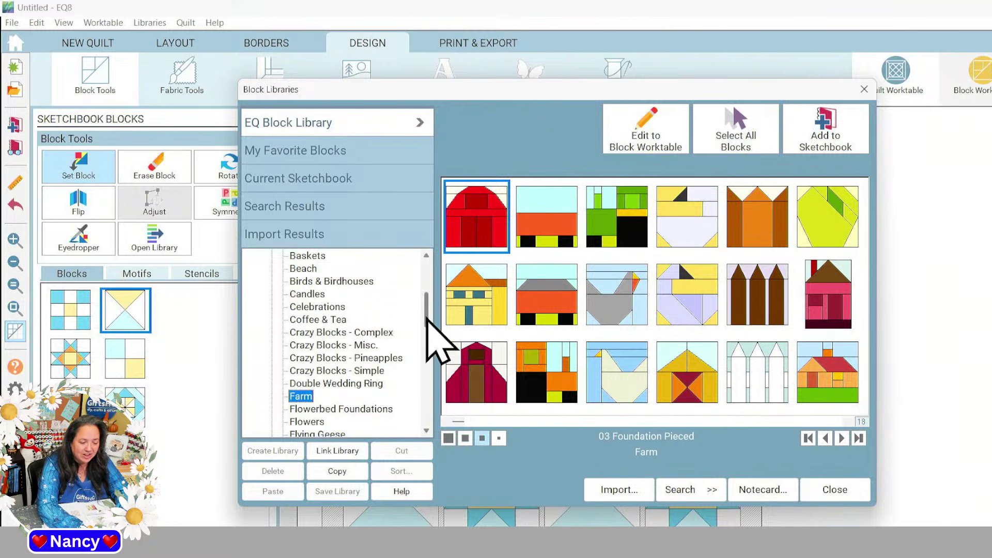
Collapse 03 Foundation Pieced in the library tree and expand 04 Classic Applique
left_click_drag(427, 319, 440, 274)
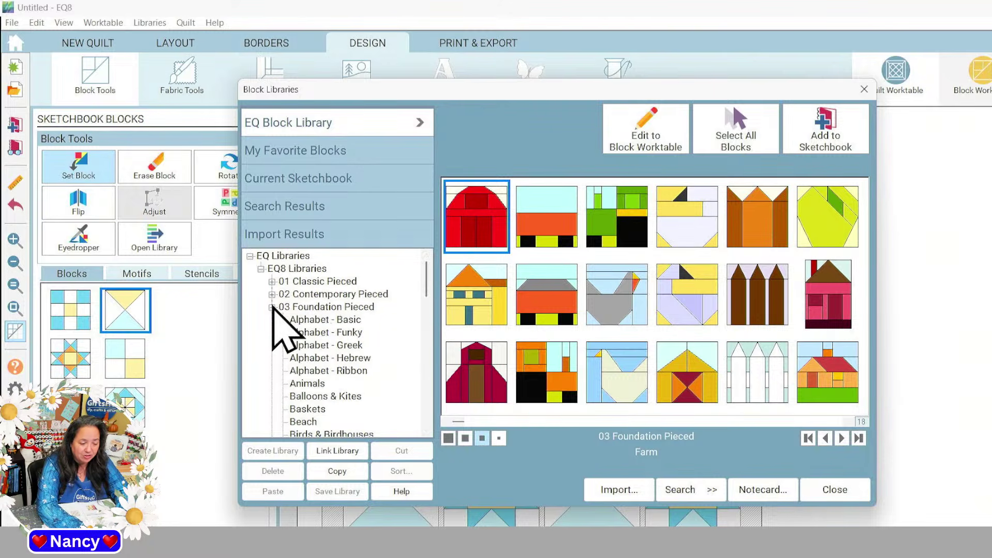
left_click(271, 307)
left_click(317, 320)
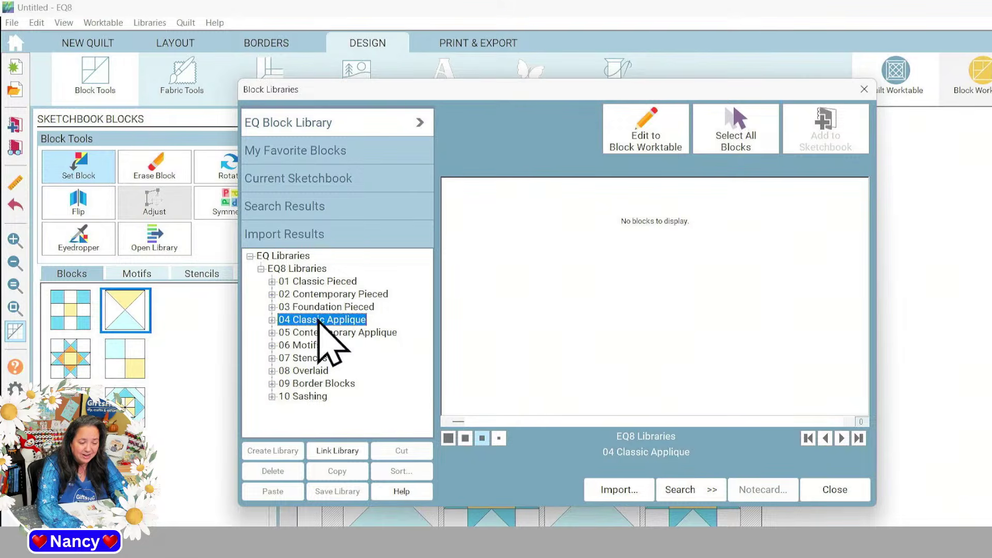
left_click(271, 321)
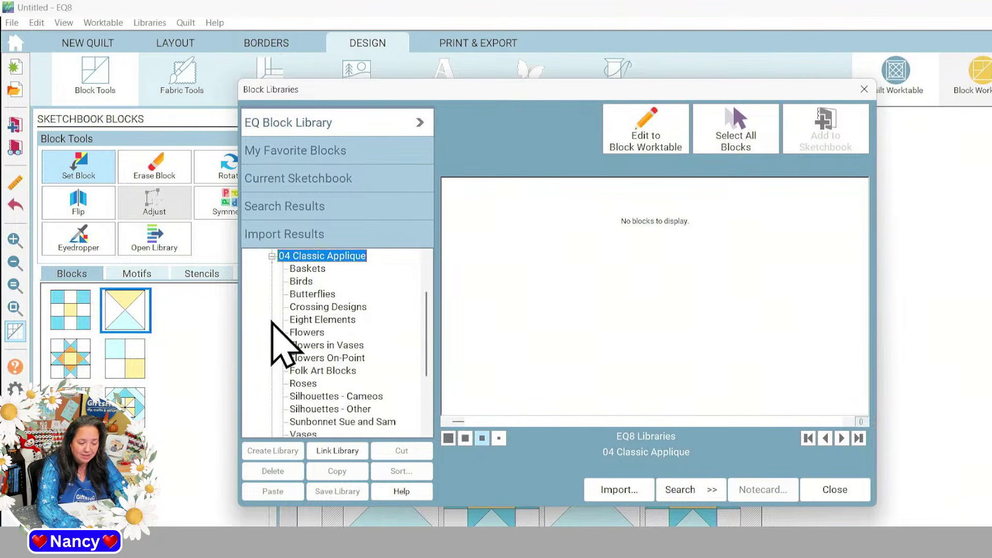
Browse the block categories of 04 Classic Applique from Baskets through Roses
key("Down")
key("Down")
key("Down")
key("Down")
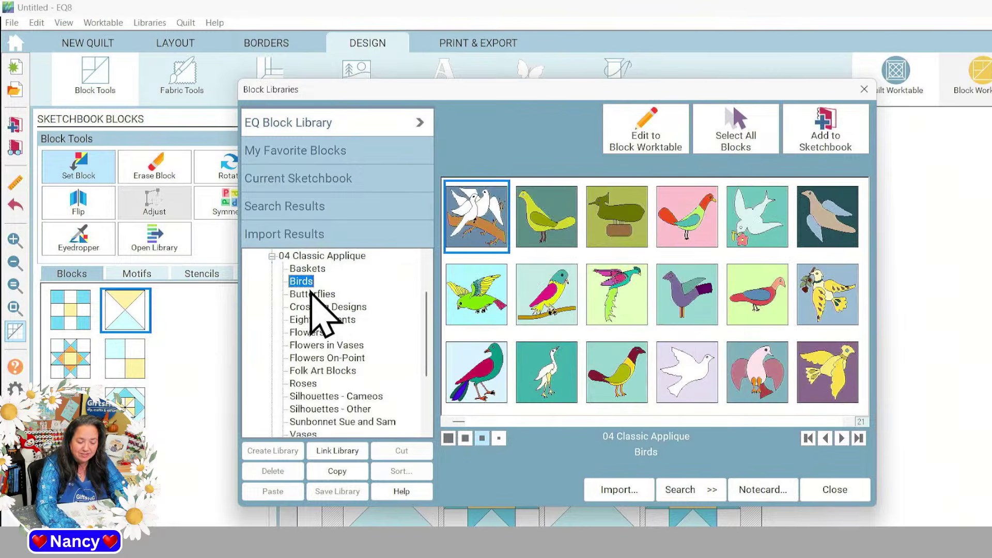
key("Down")
key("Down")
key("Down")
key("Down")
key("Down")
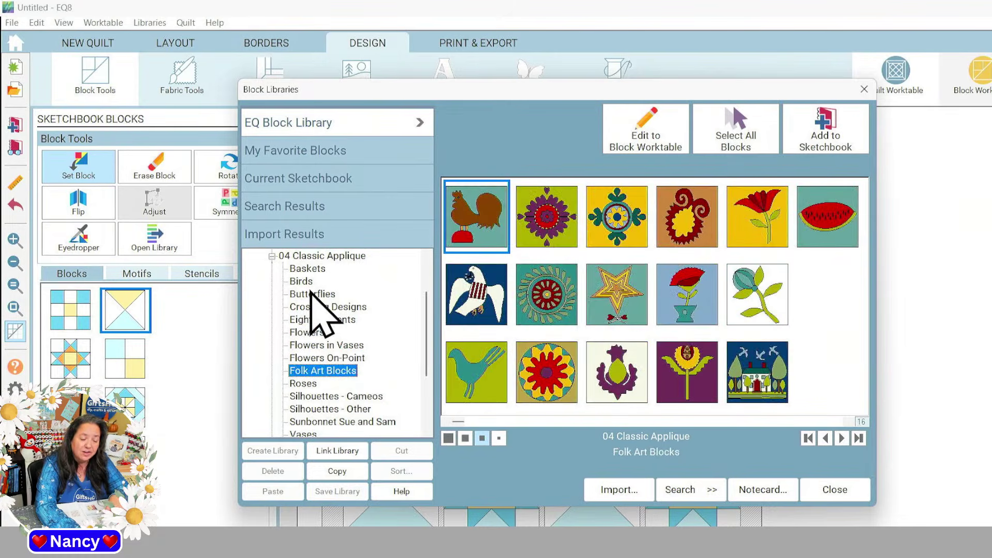
key("Down")
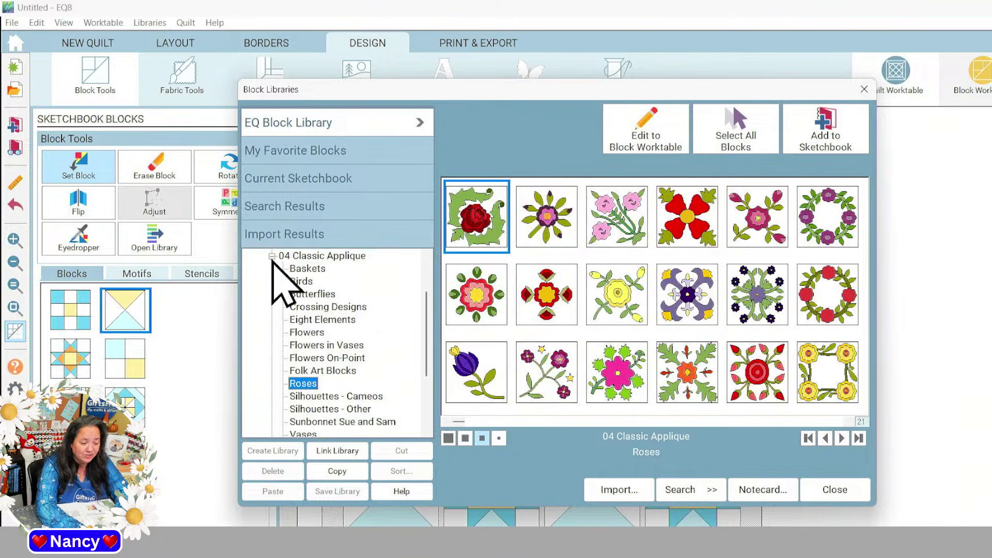
Collapse 04 Classic Applique and expand 05 Contemporary Applique in the library tree
left_click(271, 257)
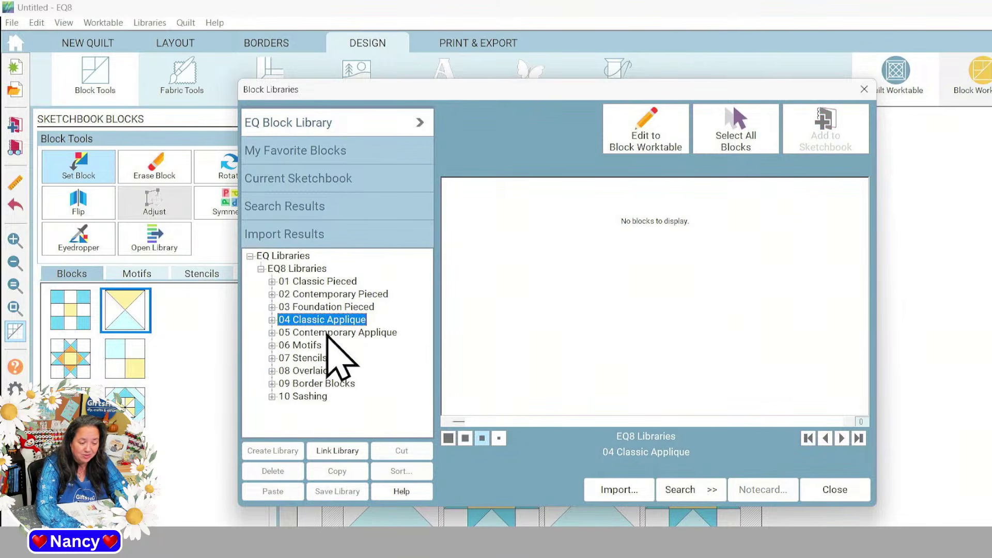
left_click(327, 334)
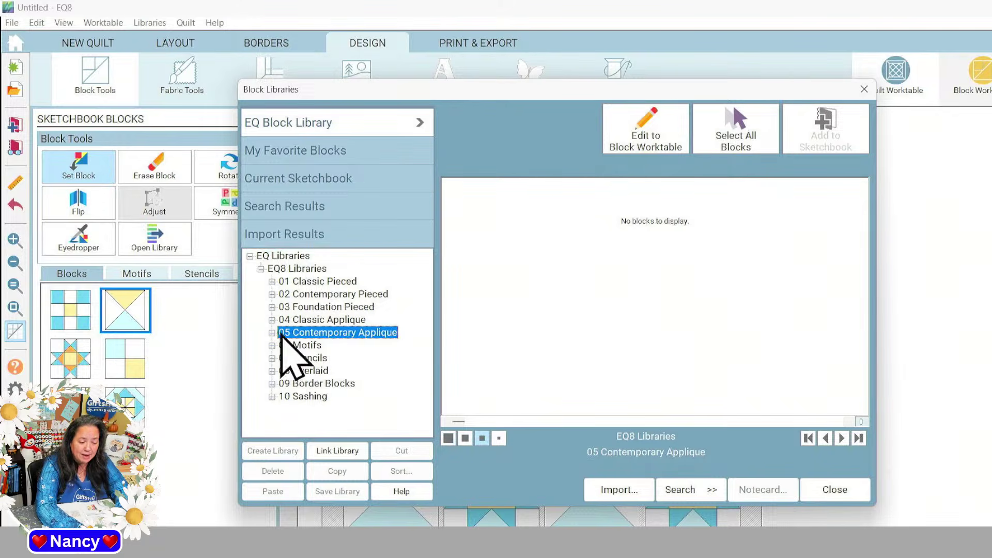
left_click(273, 333)
Browse the block categories of 05 Contemporary Applique from Birds through Flower Heads
key("Down")
key("Down")
key("Down")
key("Down")
key("Down")
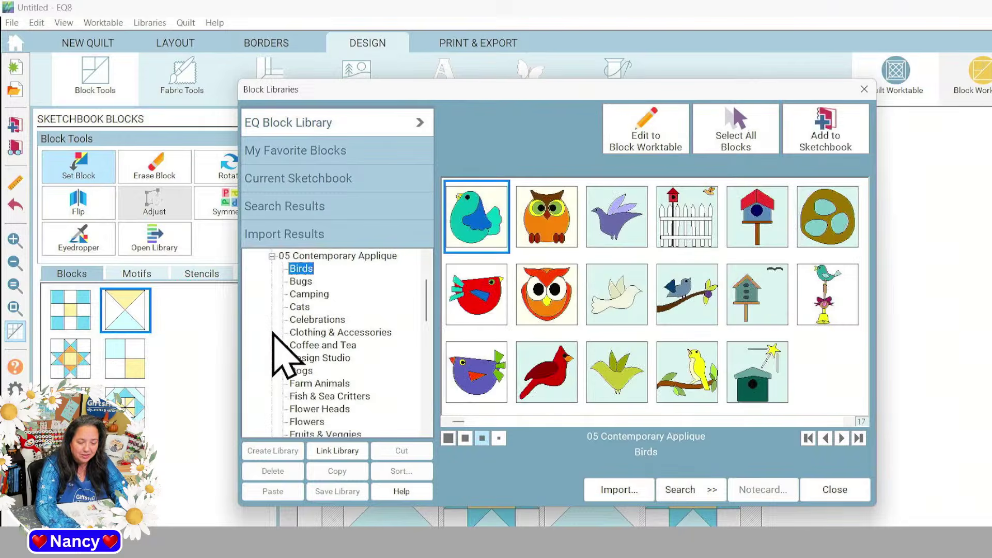
key("Down")
key("Down")
key("Down")
key("Down")
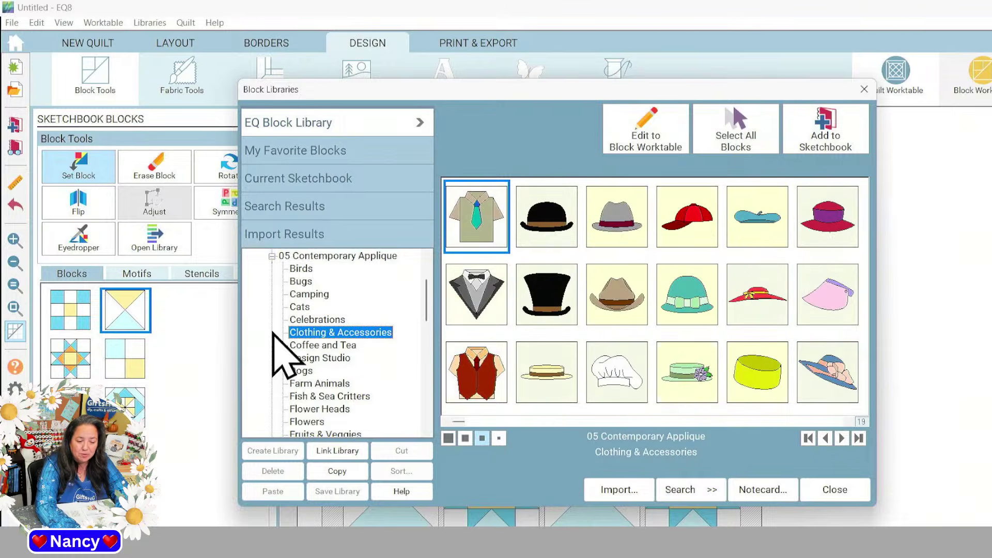
key("Down")
key("Down")
key("Down")
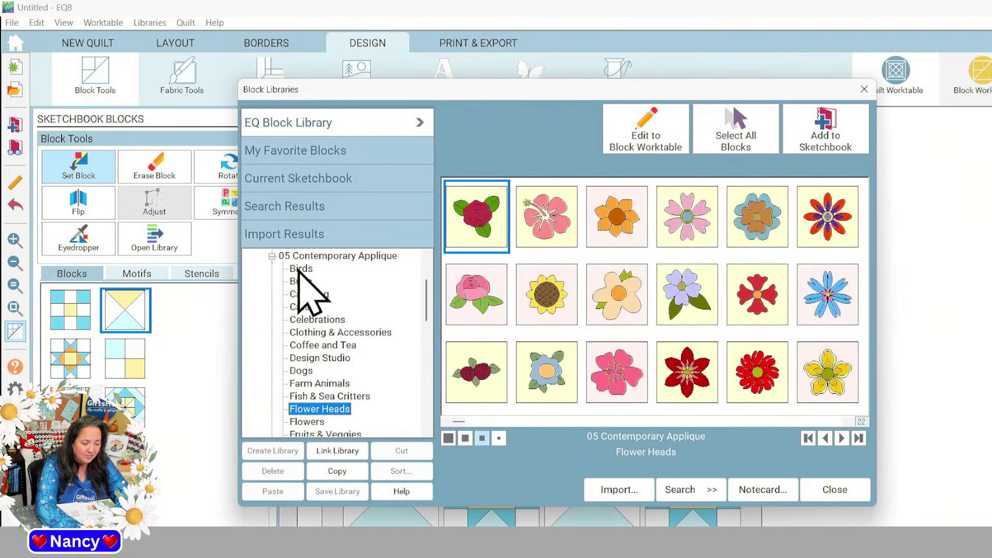
Collapse 05 Contemporary Applique and expand 06 Motifs in the library tree
left_click(271, 256)
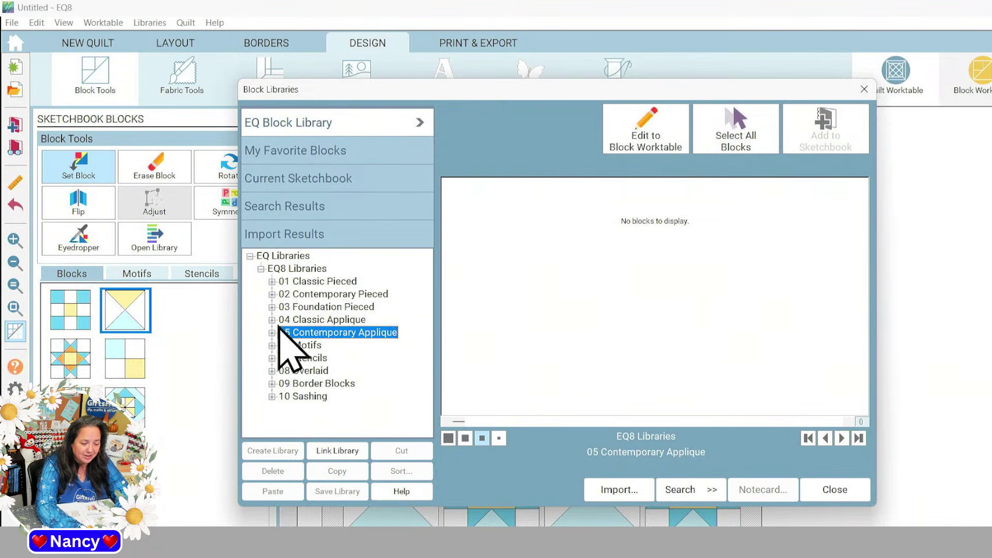
left_click(302, 345)
left_click(271, 346)
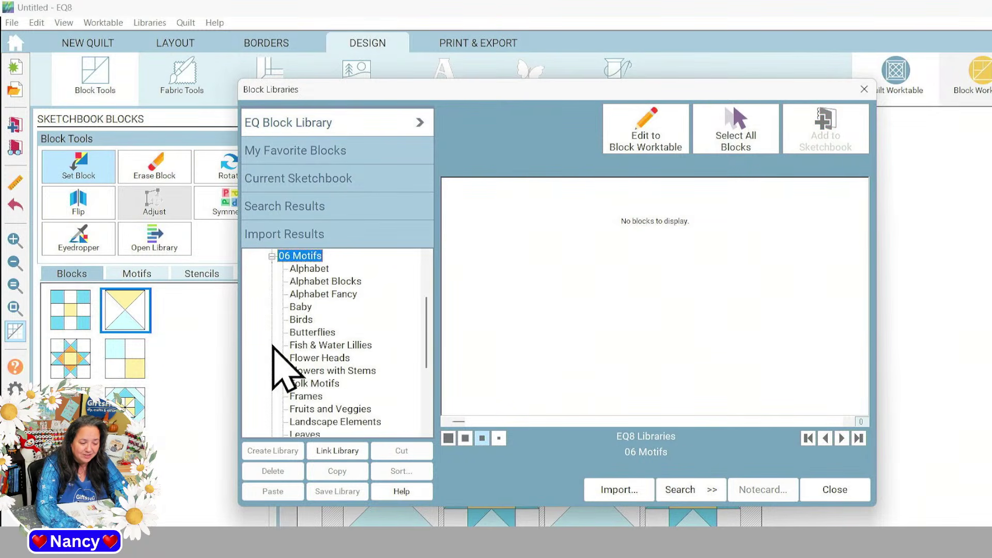
Browse the motif categories of 06 Motifs from Alphabet through Folk Motifs
key("Down")
key("Down")
key("Down")
key("Down")
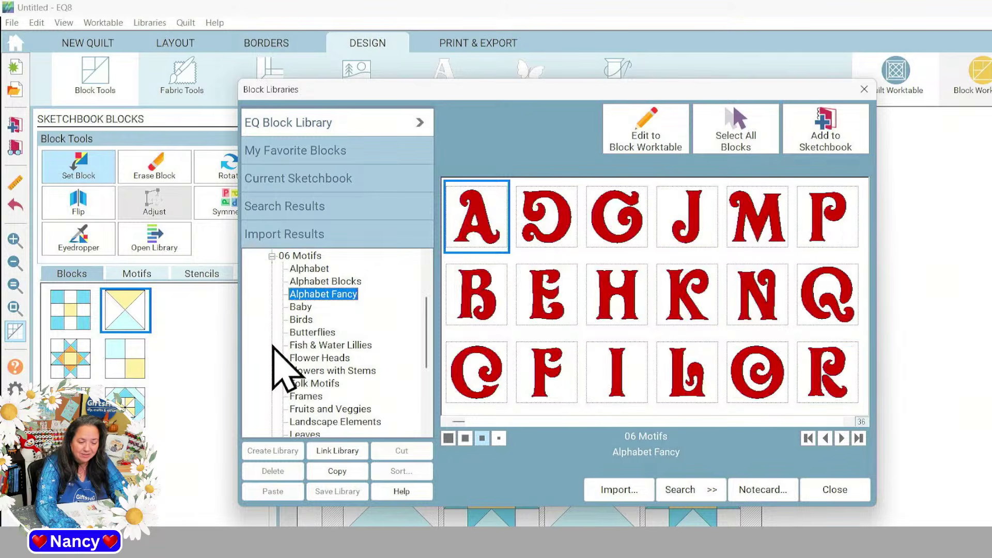
key("Down")
key("Down")
key("Down")
key("Down")
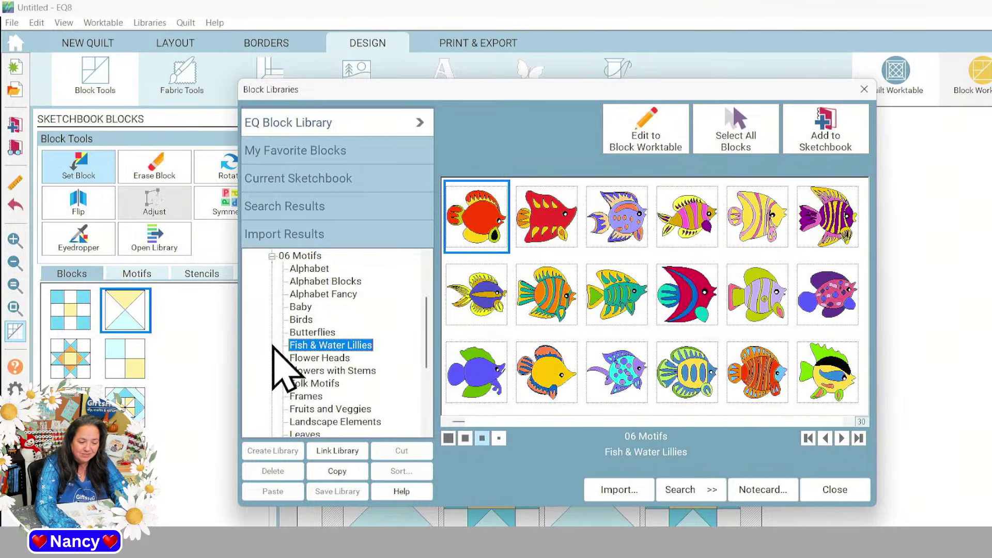
key("Down")
key("Down")
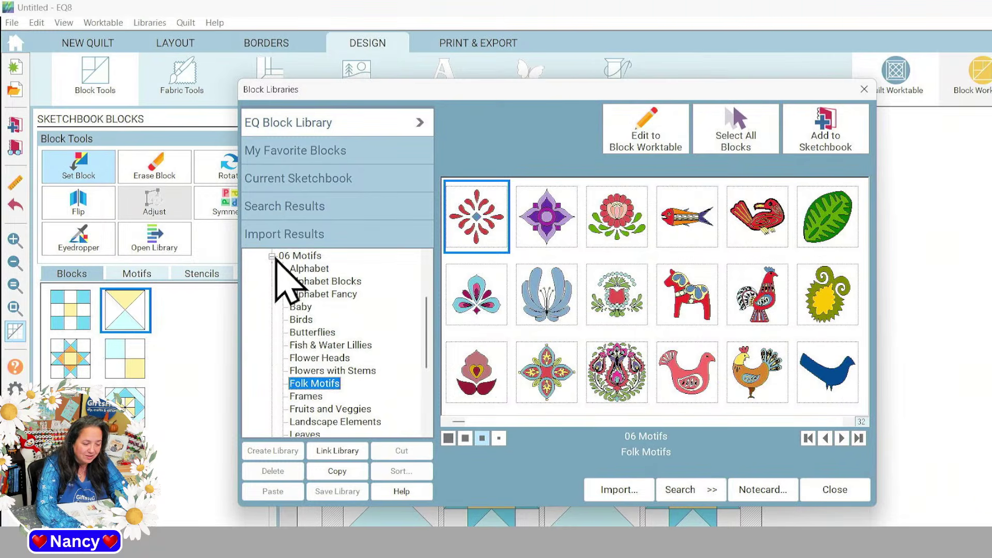
Collapse 06 Motifs, expand 07 Stencils and show its Border Stencils designs
left_click(271, 255)
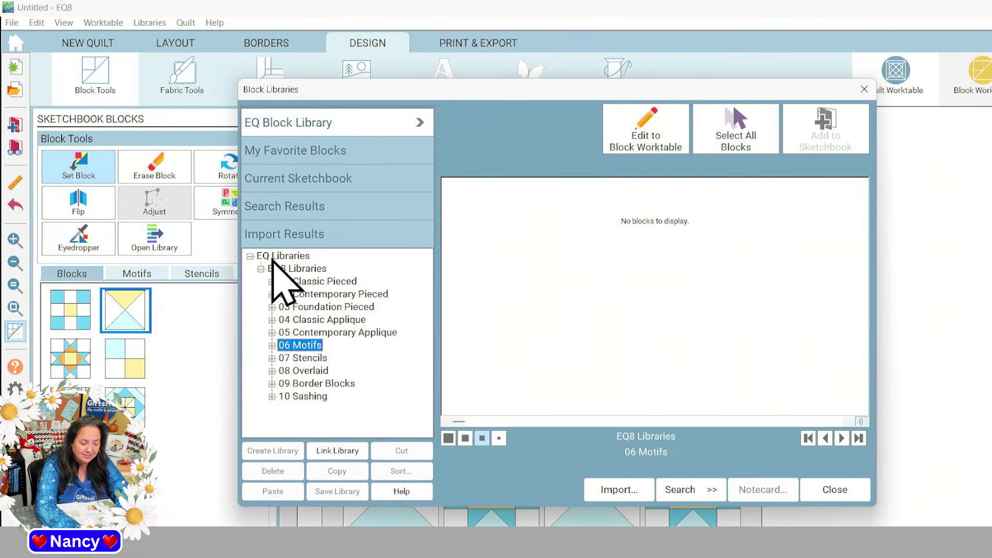
key("Down")
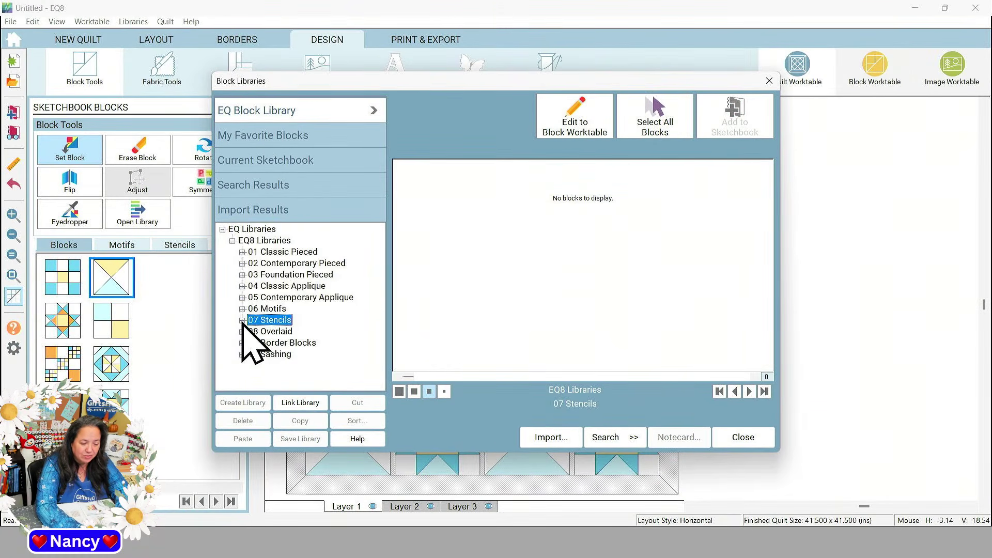
left_click(242, 321)
left_click(288, 253)
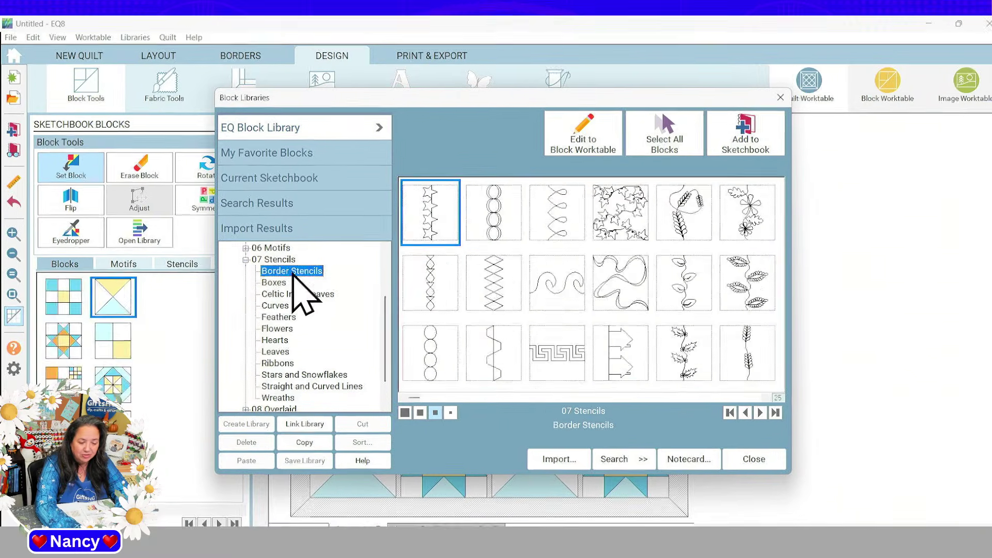
Browse the stencil categories of 07 Stencils from Boxes through Leaves
key("Down")
key("Down")
key("Down")
key("Down")
key("Down")
key("Down")
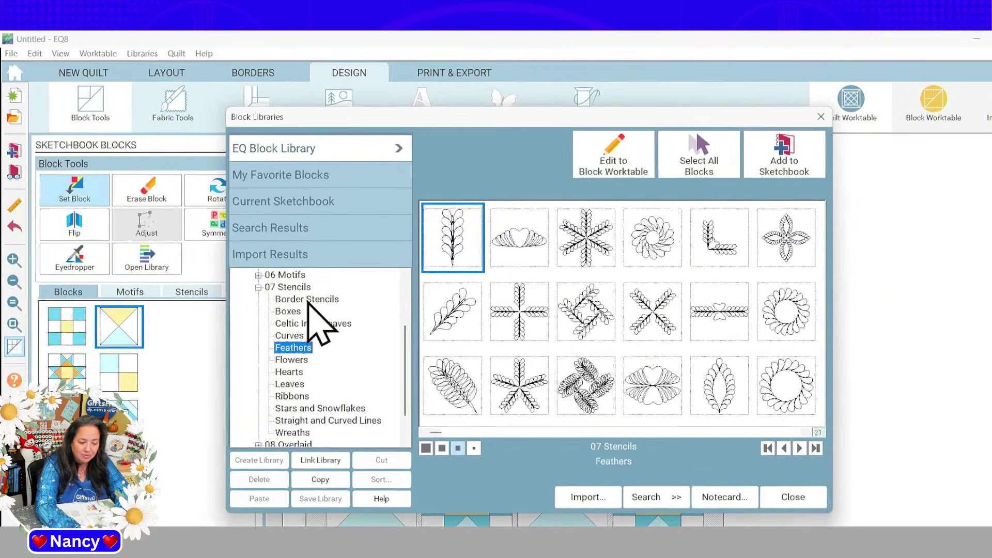
key("Down")
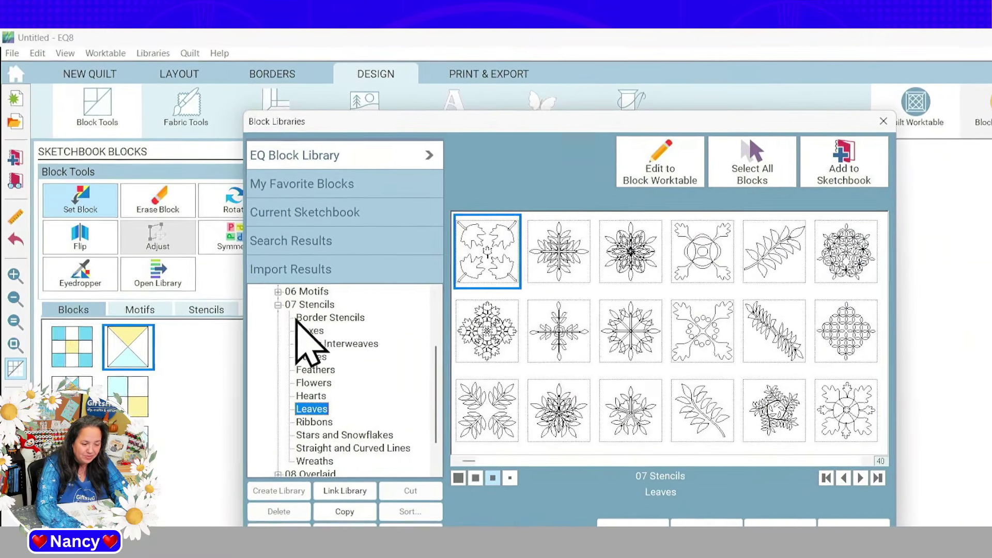
Collapse 07 Stencils, pass over 08 Overlaid and expand 09 Border Blocks in the library tree
left_click(284, 310)
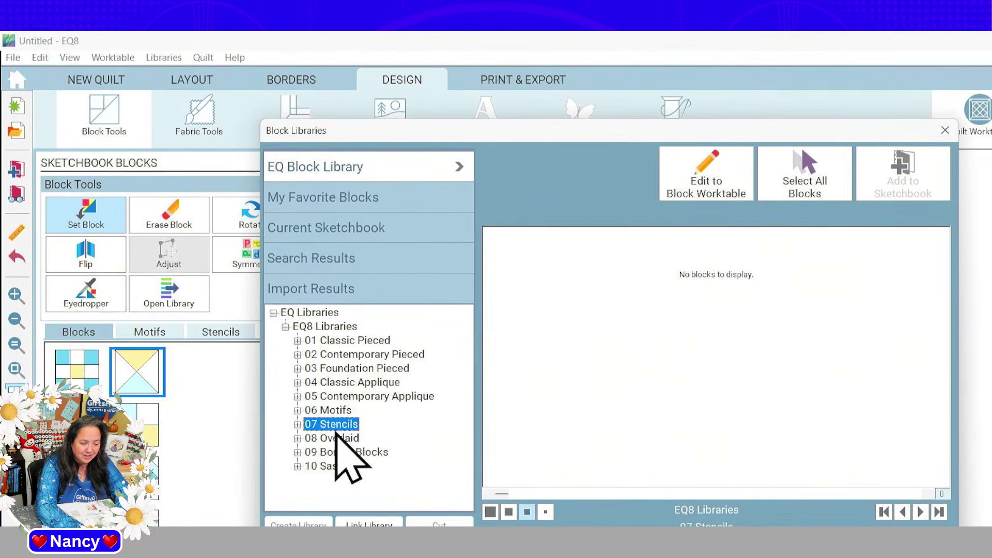
left_click(332, 443)
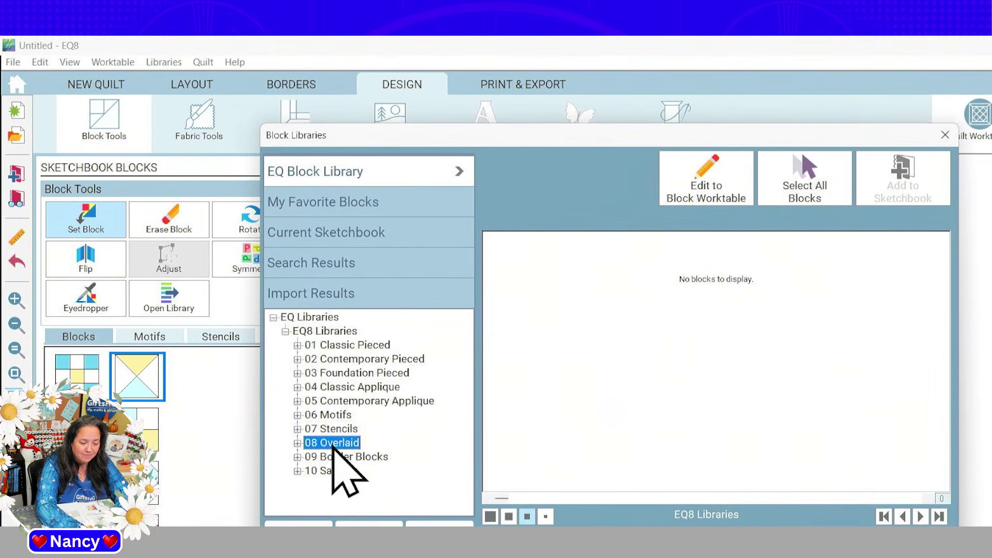
left_click(317, 456)
left_click(298, 457)
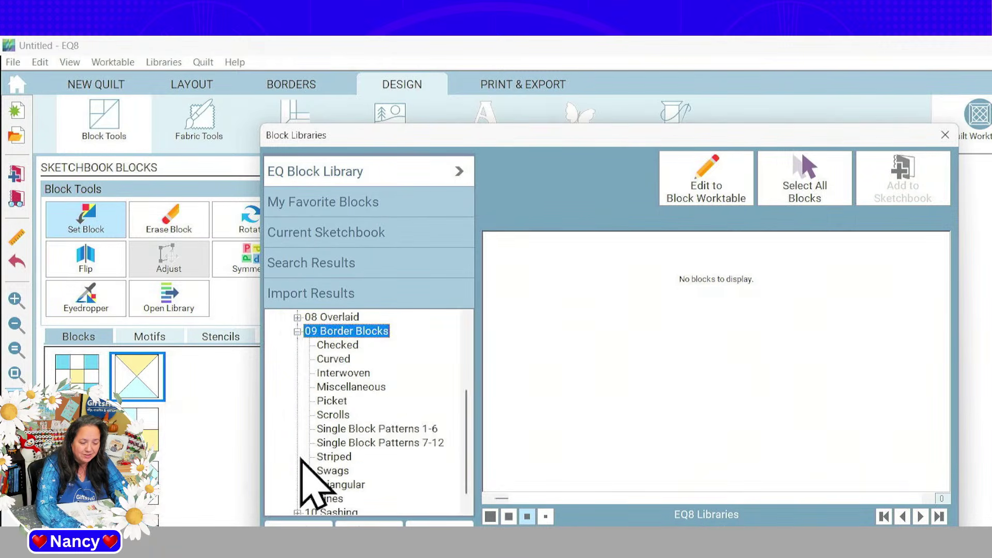
Browse the block categories of 09 Border Blocks from Checked through Swags
key("Down")
key("Down")
key("Down")
key("Down")
key("Down")
key("Down")
key("Down")
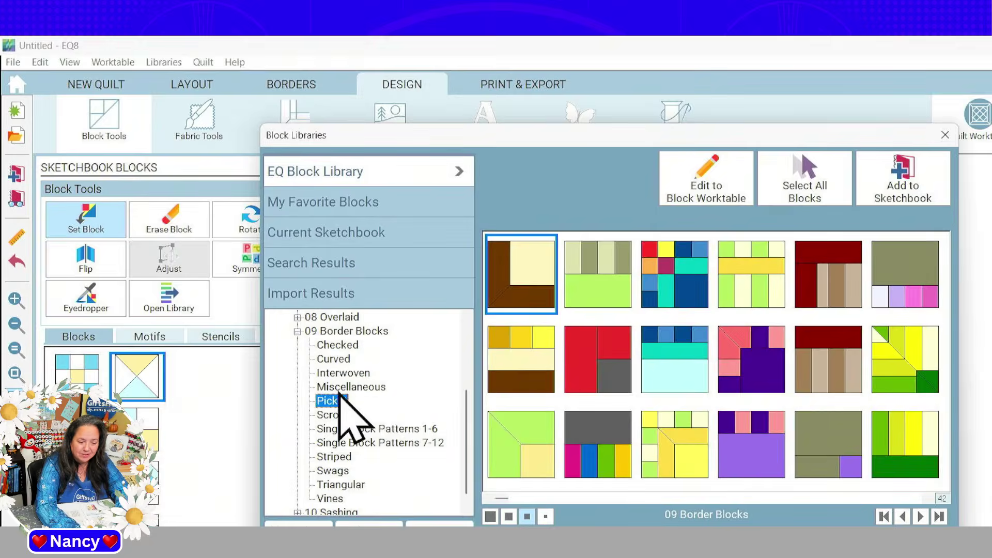
key("Down")
key("Down")
key("Down")
key("Down")
key("Down")
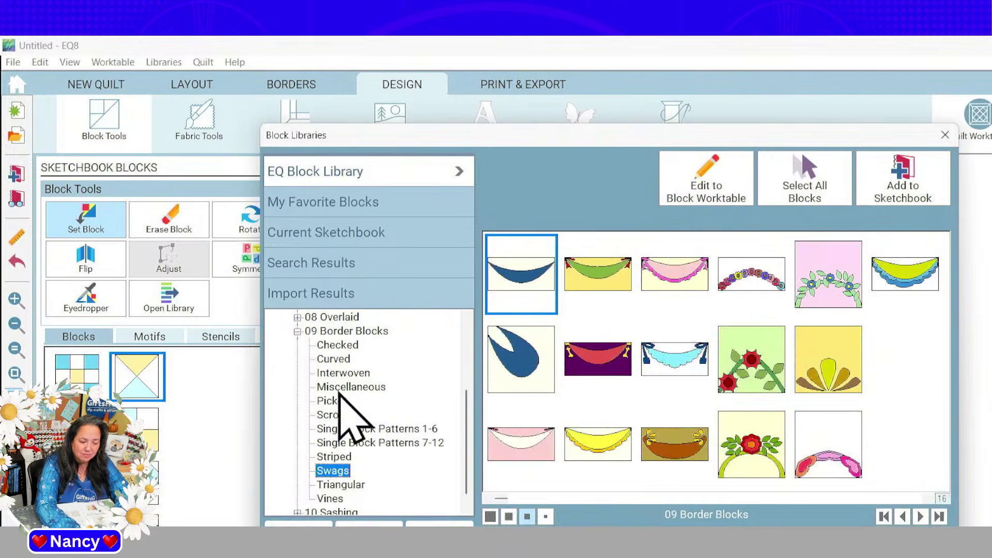
Collapse 09 Border Blocks and expand 10 Sashing in the library tree
left_click(298, 331)
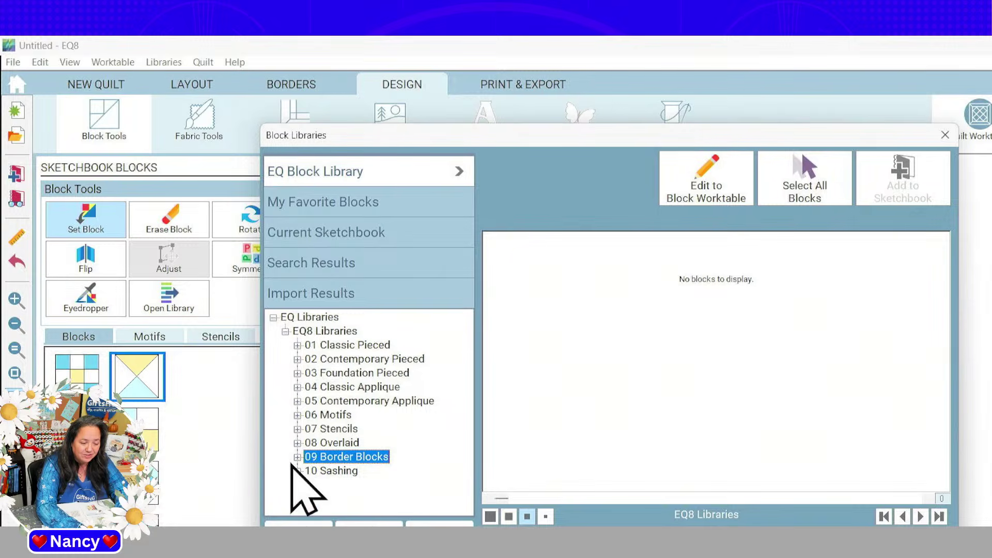
left_click(320, 471)
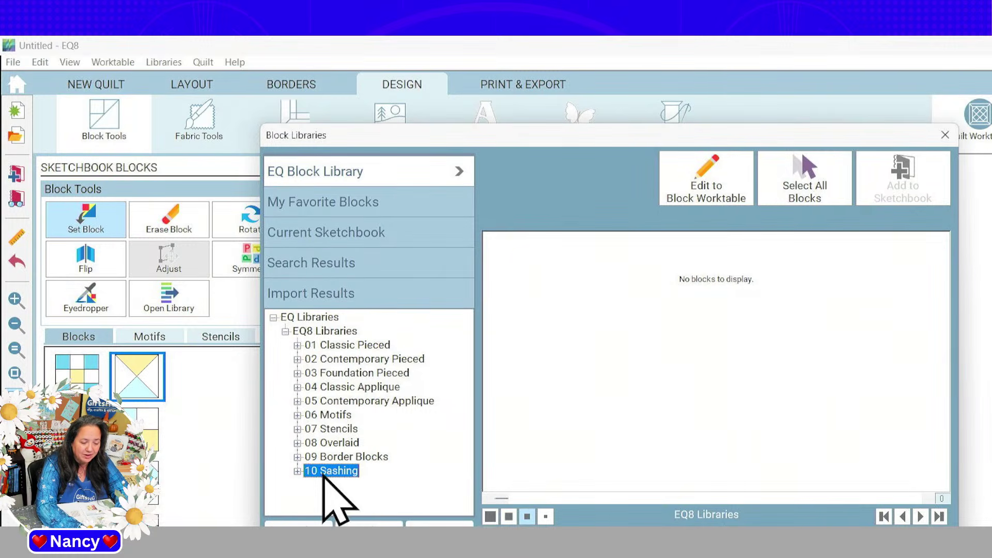
left_click(298, 471)
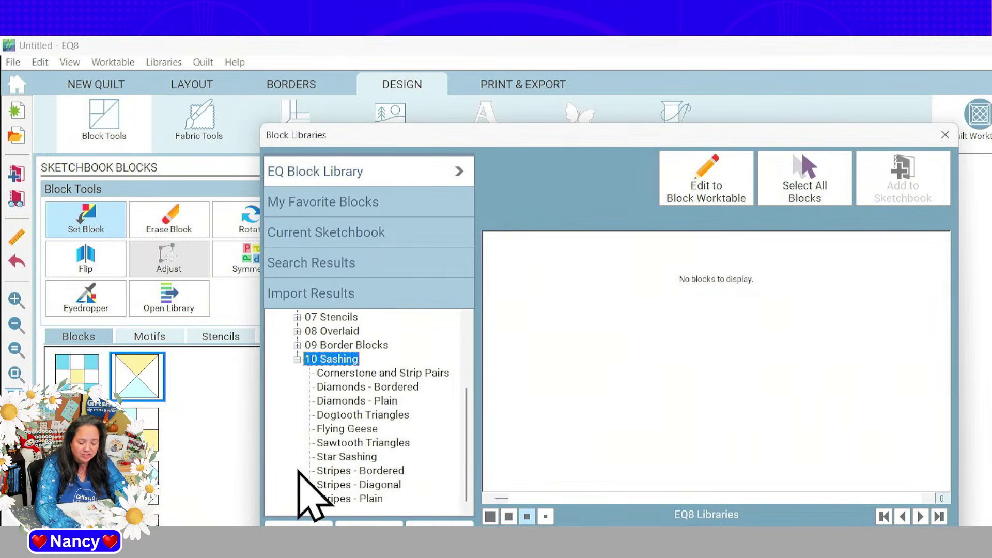
Browse the block categories of 10 Sashing from Cornerstone and Strip Pairs through Stripes - Plain
key("Down")
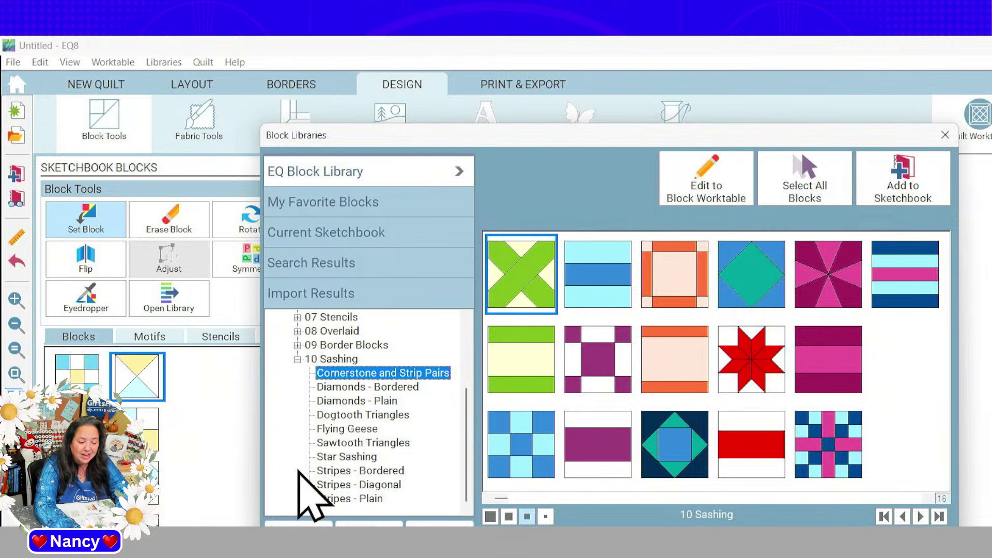
key("Down")
key("Down")
key("Down")
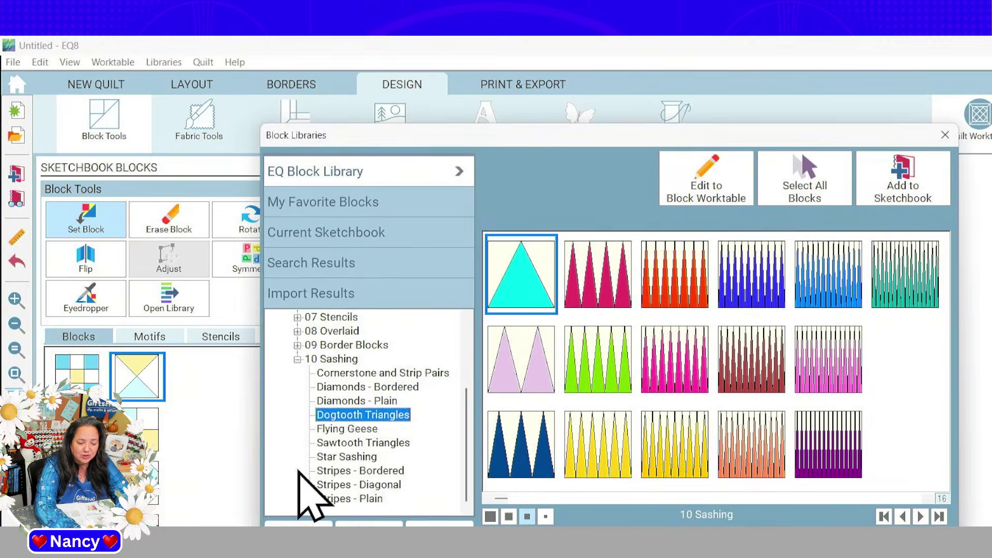
key("Down")
key("Down")
key("Down")
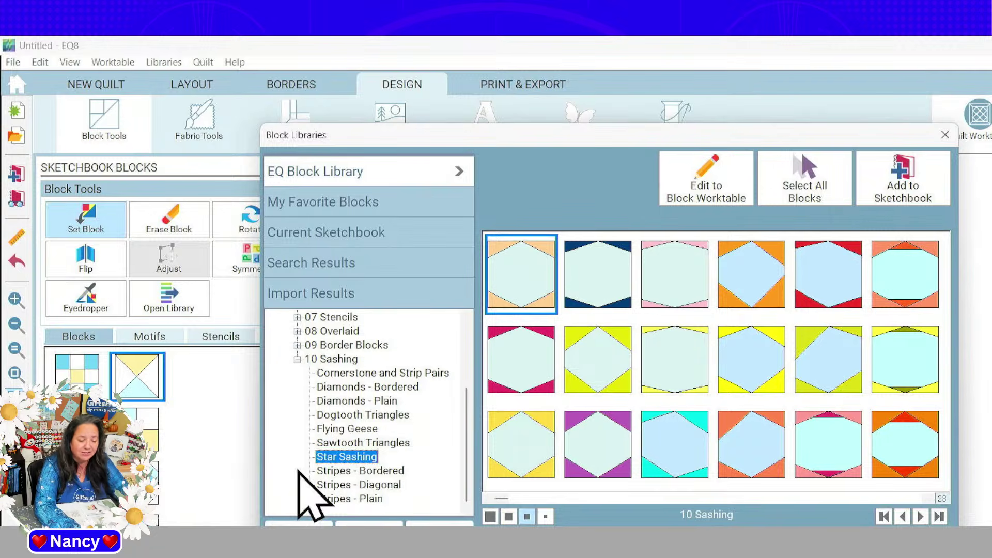
key("Down")
key("Down")
key("Down")
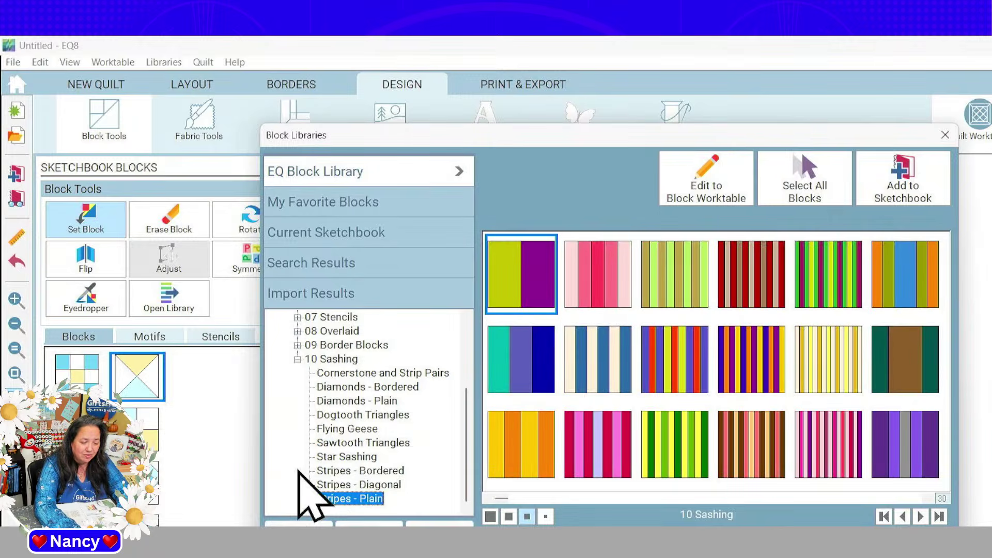
Browse the sashing categories back up to Sawtooth Triangles, ending on the 10 Sashing library heading
key("Up")
key("Up")
key("Up")
key("Up")
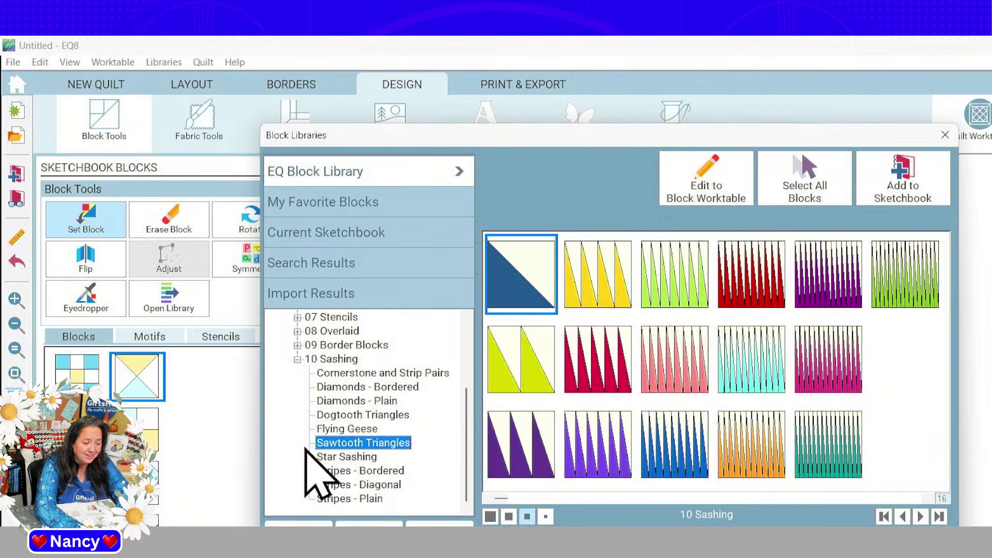
left_click(328, 359)
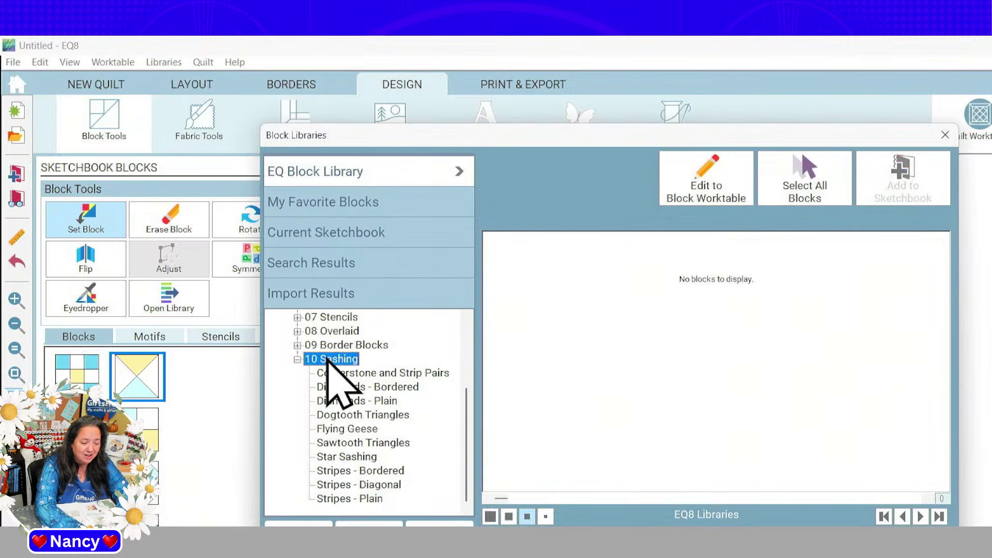
Collapse 10 Sashing, expand 01 Classic Pieced, and view the Diamond in a Square blocks
left_click(300, 360)
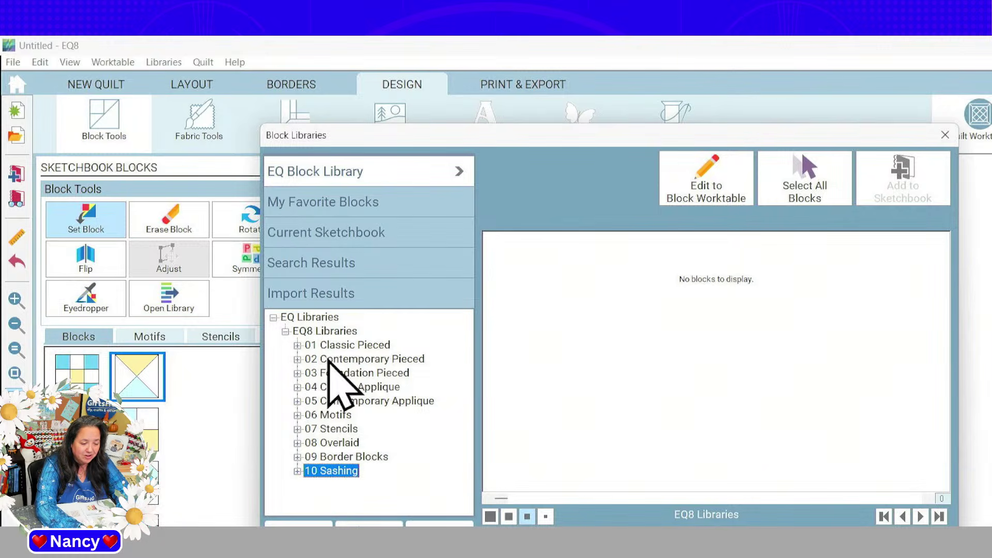
left_click(350, 345)
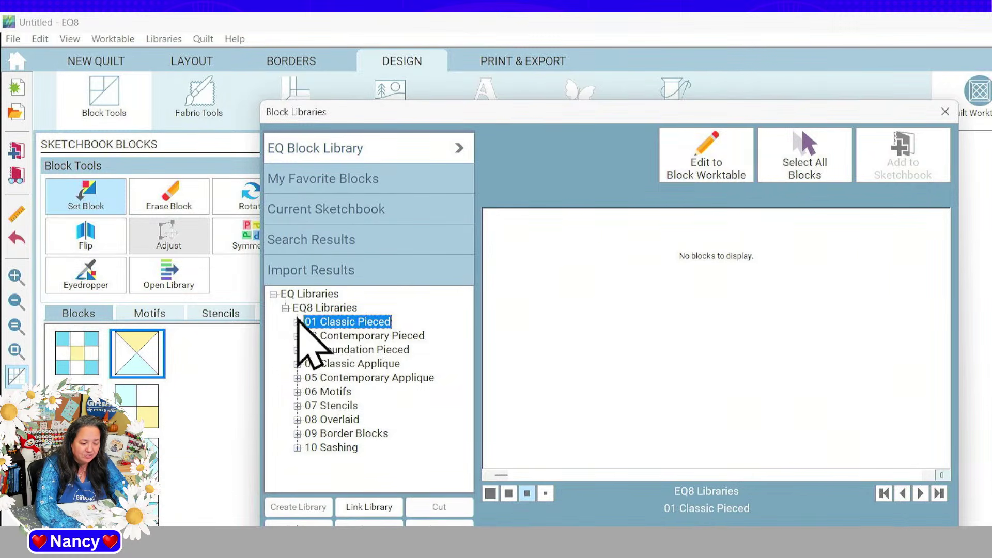
double_click(310, 344)
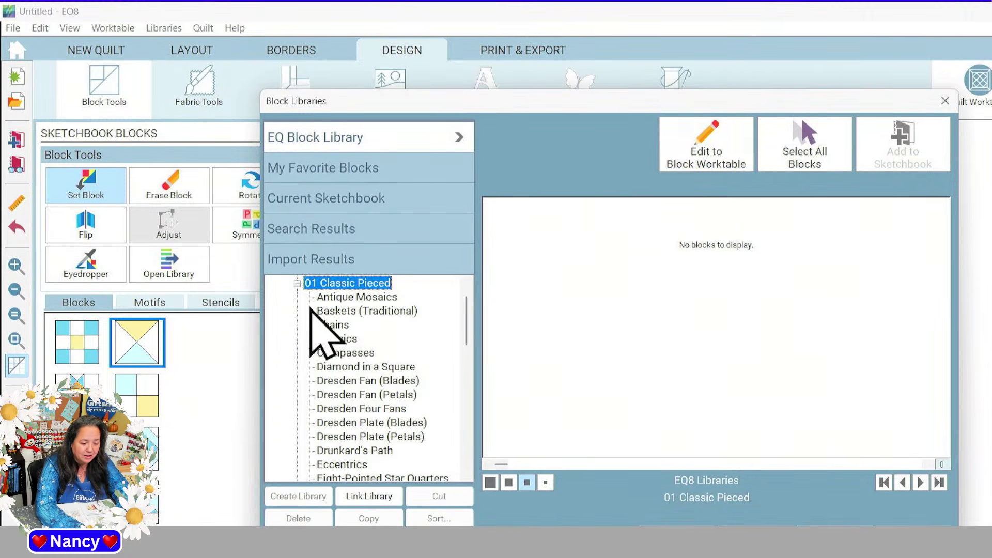
left_click(341, 354)
key("Down")
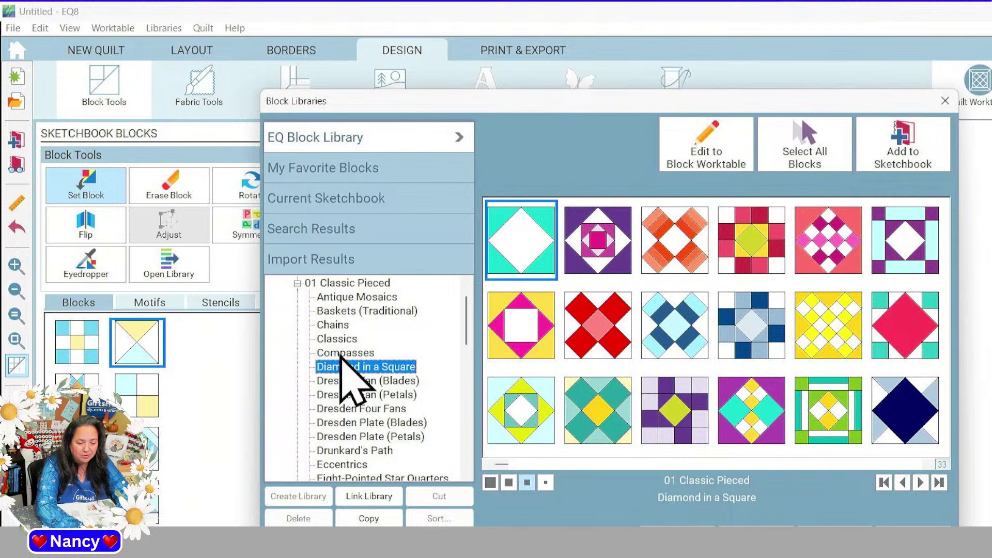
Open the purple and pale blue Diamond in a Square block on the Block Worktable, view its coloring, and return to the quilt
left_click(906, 239)
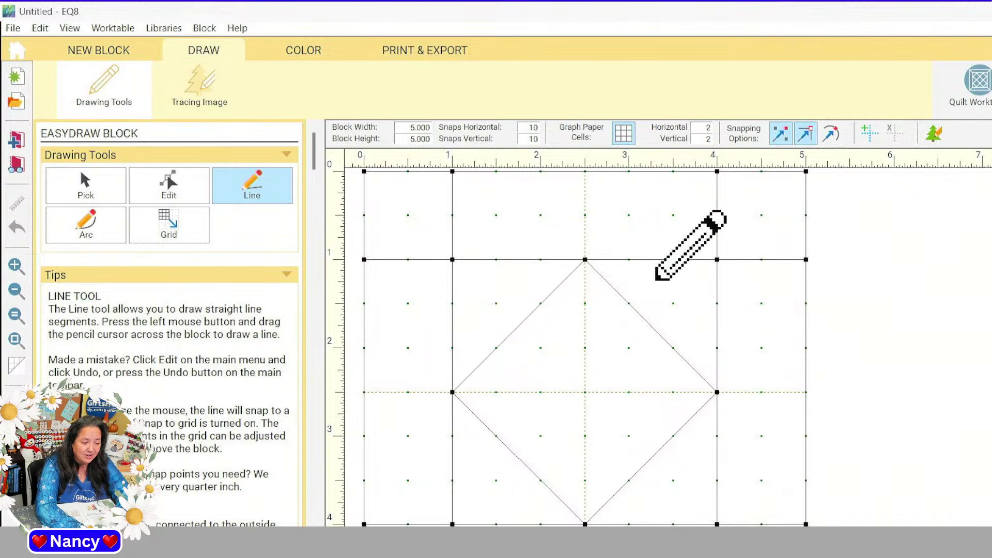
left_click(325, 47)
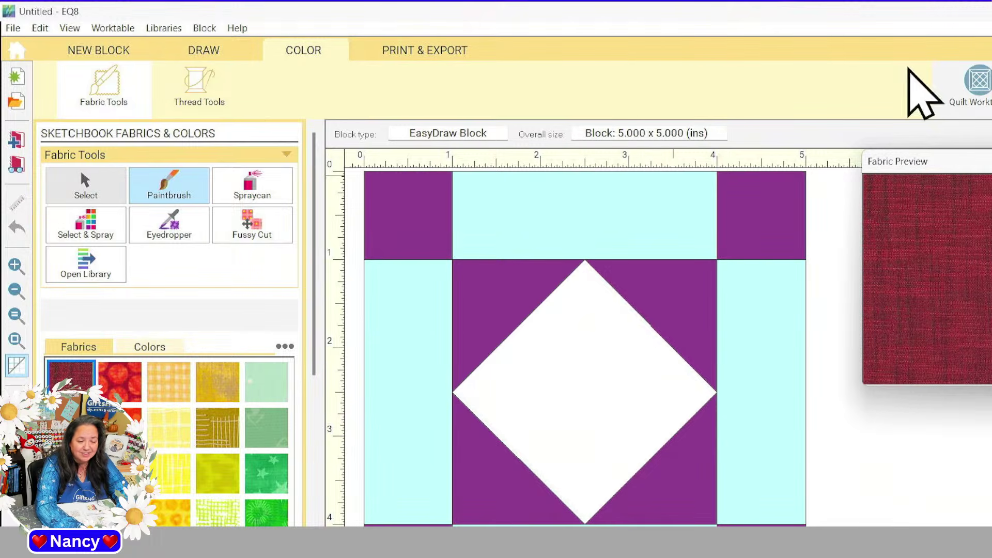
left_click(965, 85)
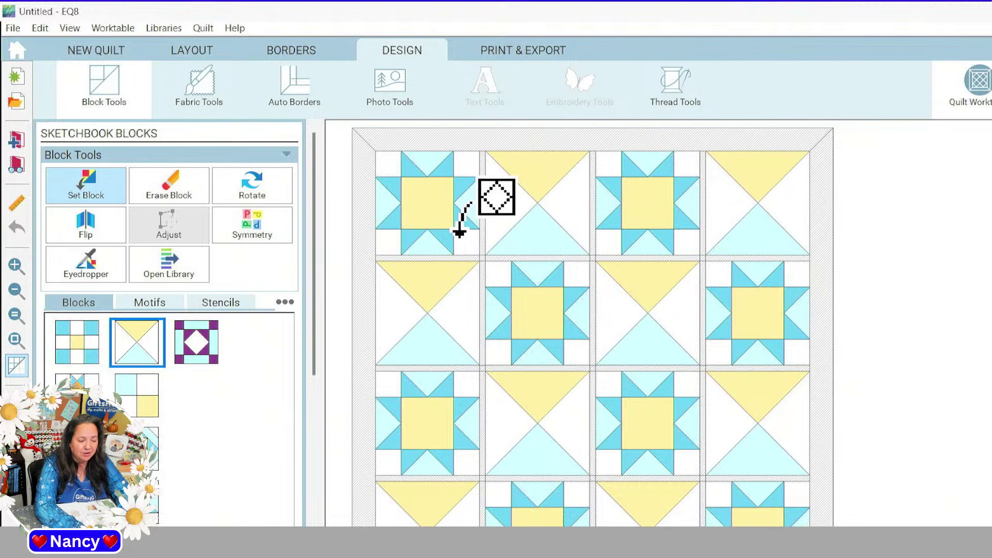
left_click(459, 233)
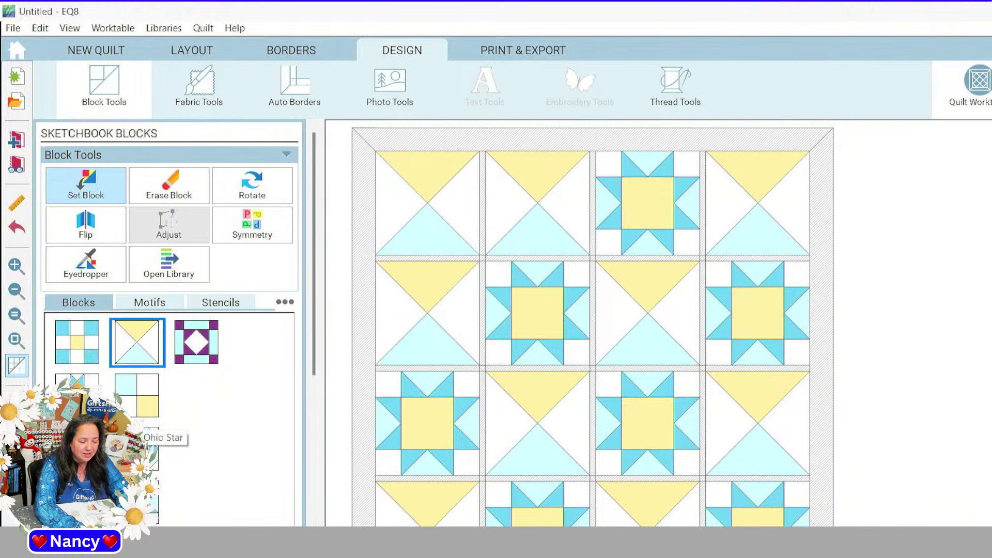
left_click(138, 498)
left_click(422, 190)
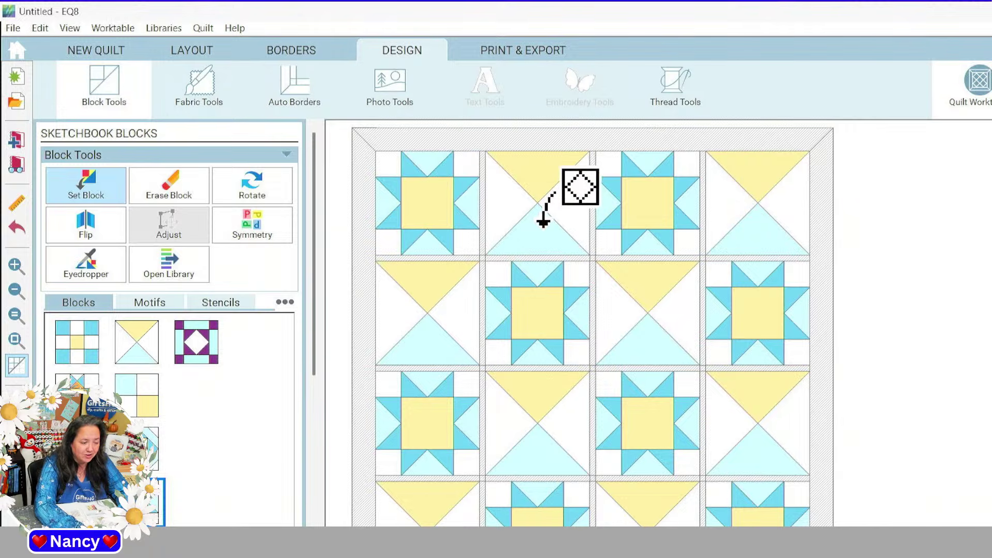
Open the Fabric Tools and browse the solid color swatches in the sketchbook
left_click(199, 87)
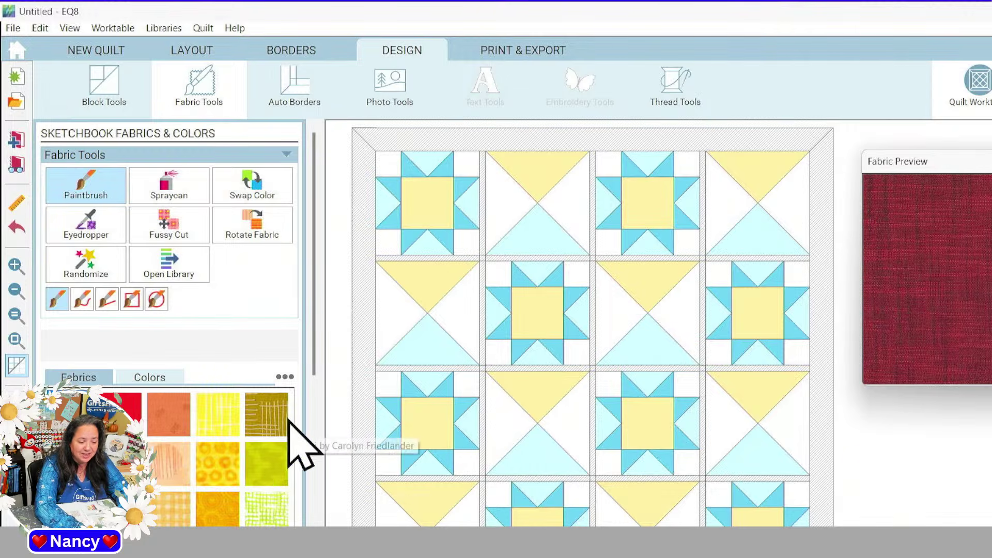
left_click(150, 377)
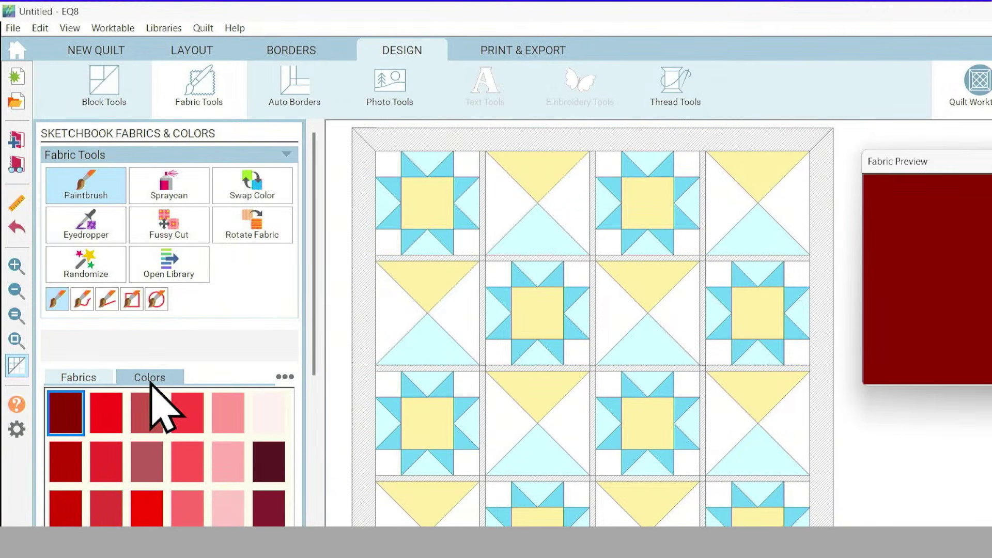
scroll(170, 457, "right", 20)
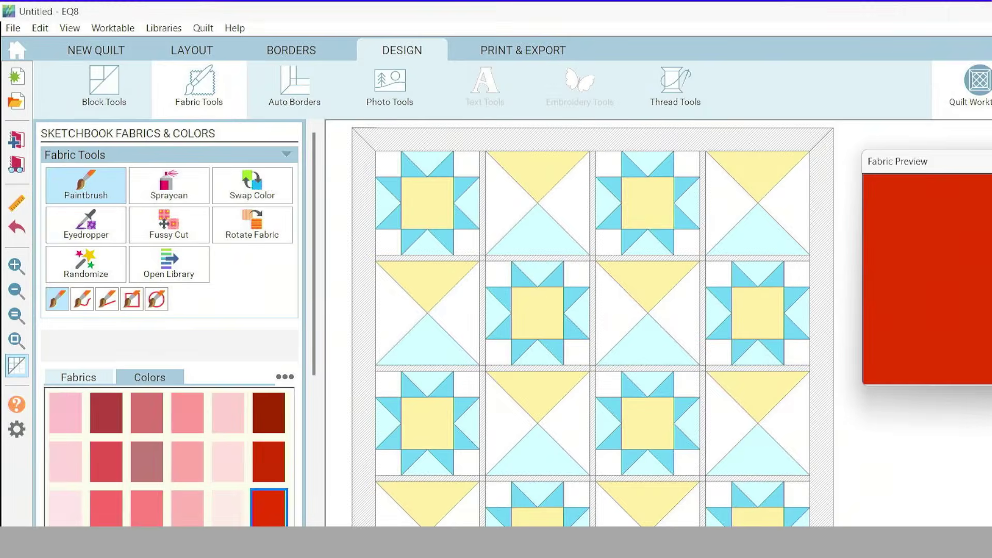
scroll(170, 457, "right", 20)
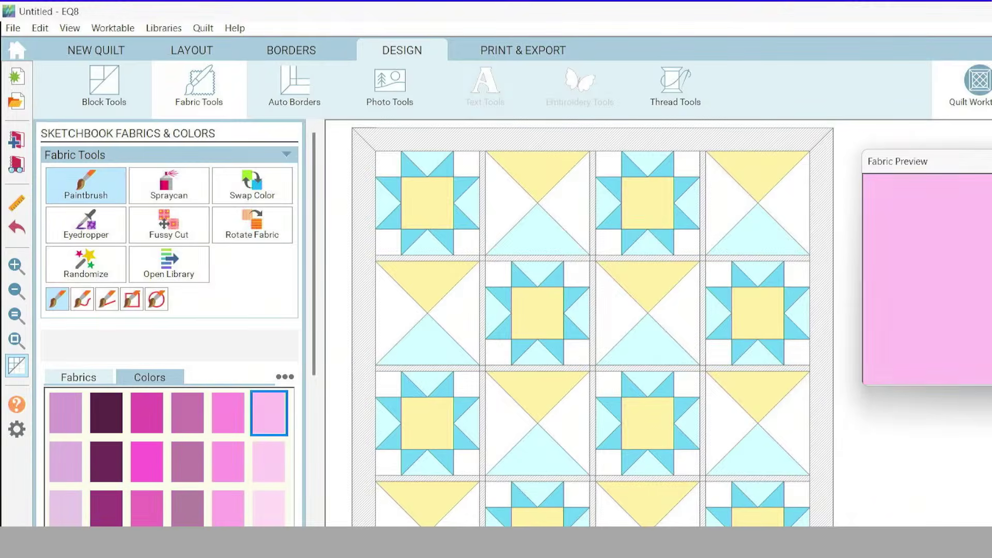
scroll(170, 457, "right", 10)
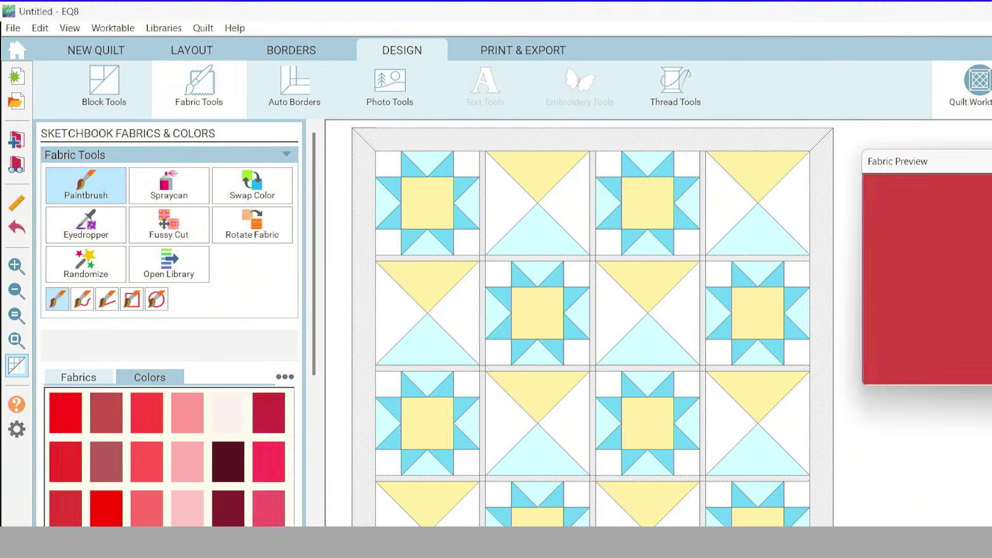
Preview several red, orange, yellow, aqua and green prints among the sketchbook fabrics
left_click(97, 375)
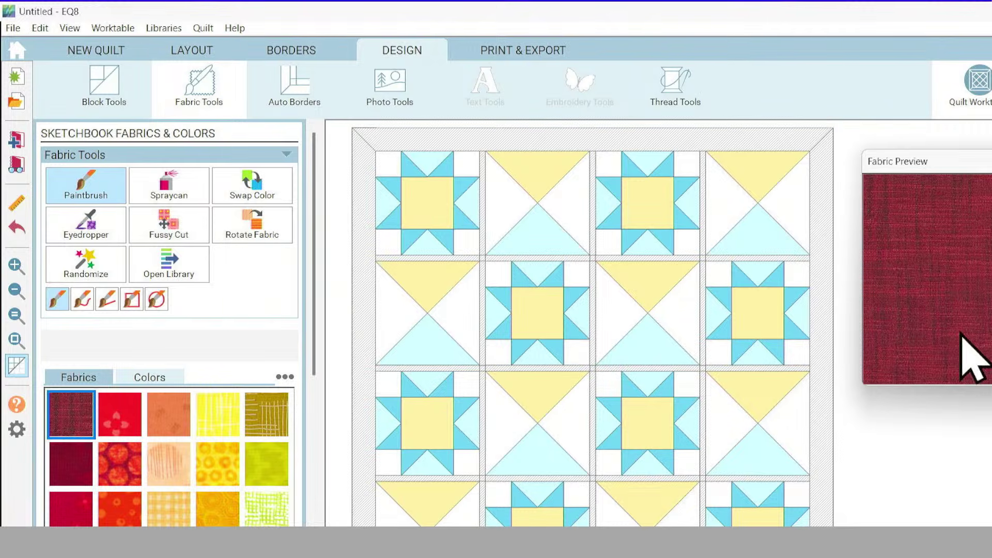
left_click(119, 465)
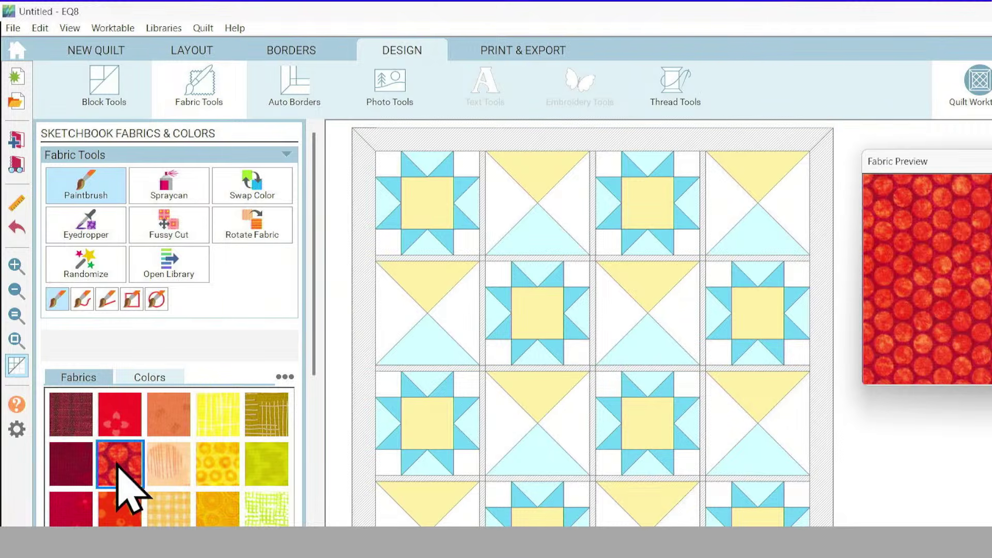
left_click(109, 505)
left_click(174, 502)
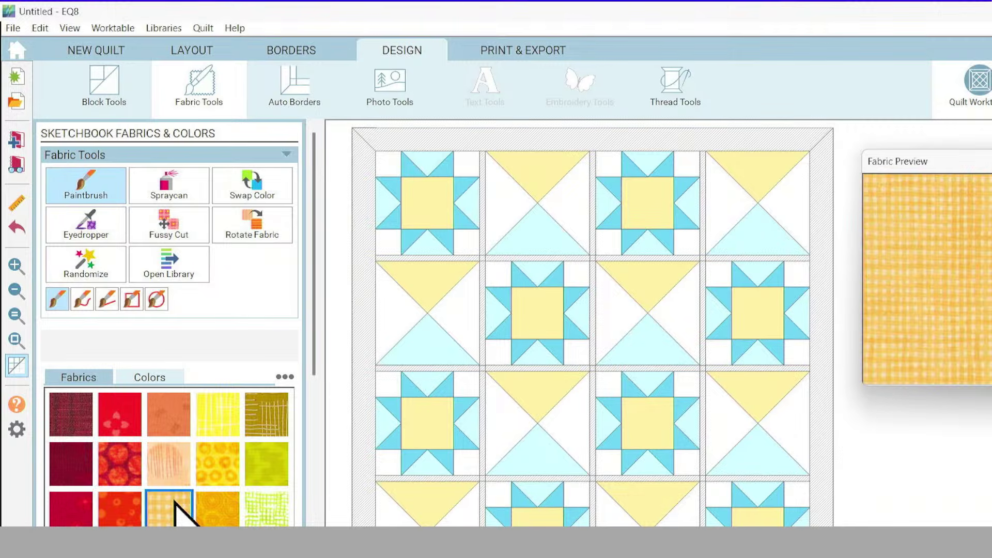
left_click(216, 520)
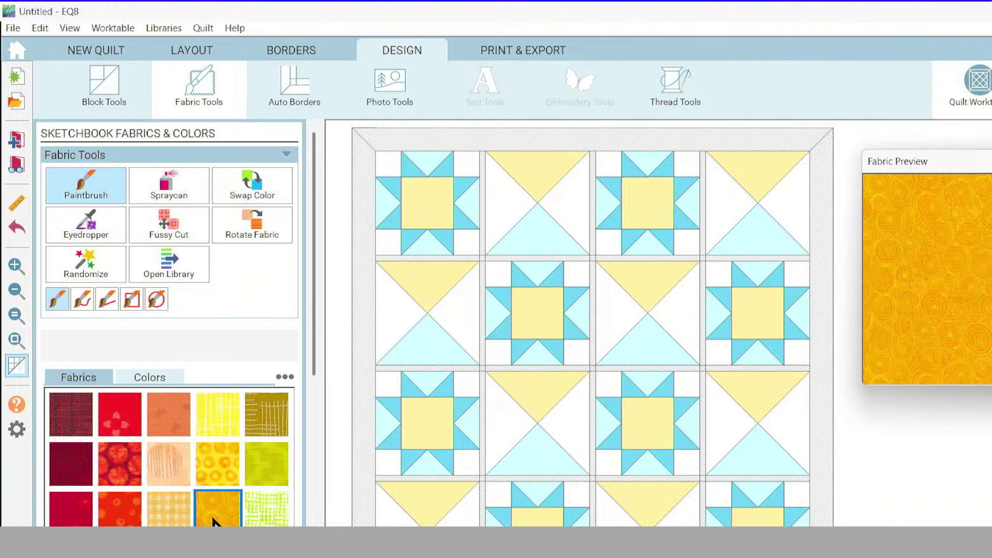
left_click(217, 547)
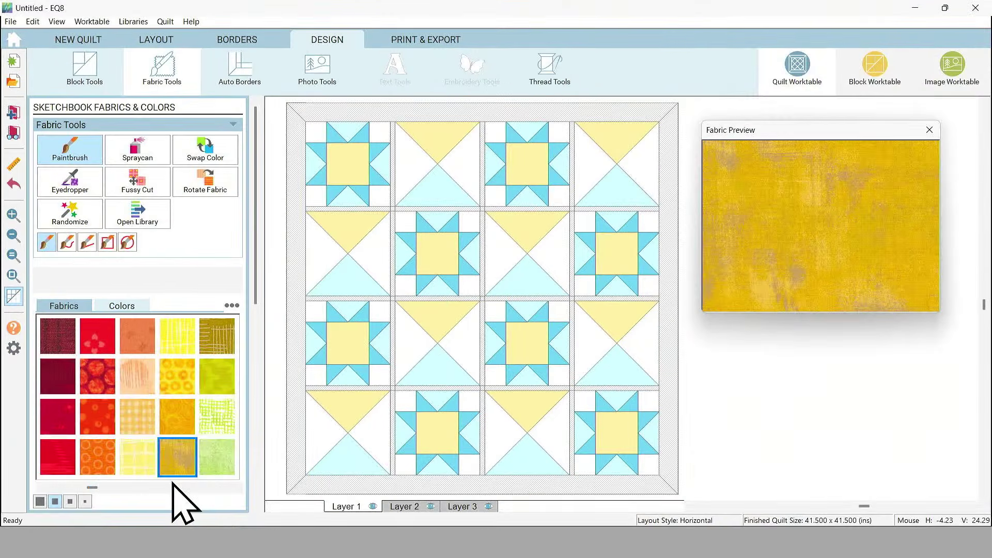
left_click(173, 486)
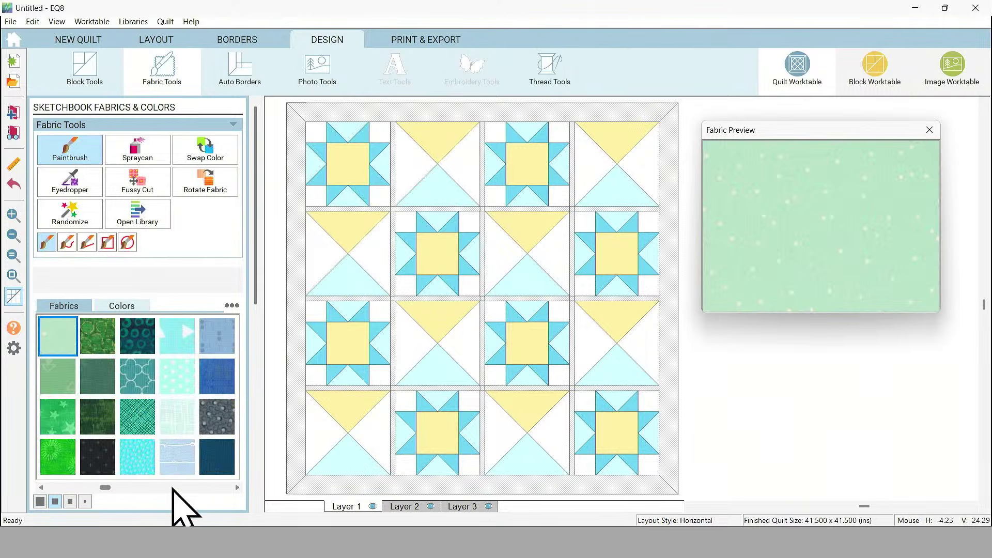
left_click(223, 370)
left_click(177, 419)
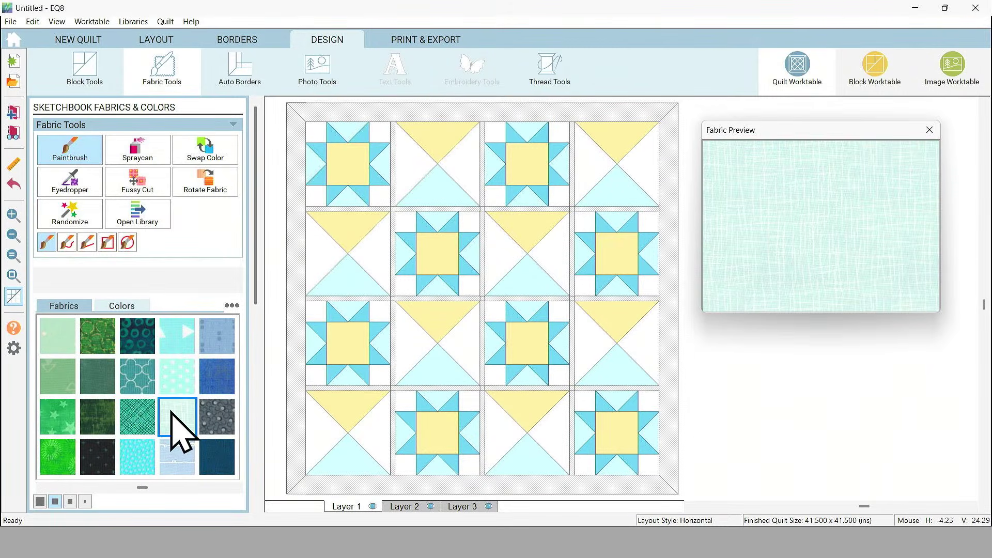
left_click(130, 417)
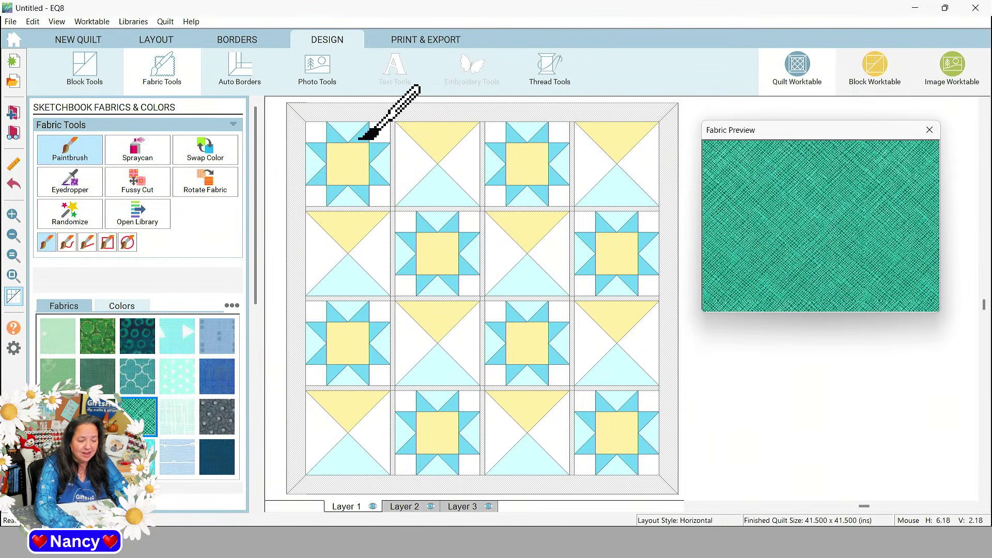
Recolor the blue star points of all eight star blocks bright red with the Spraycan
left_click(147, 142)
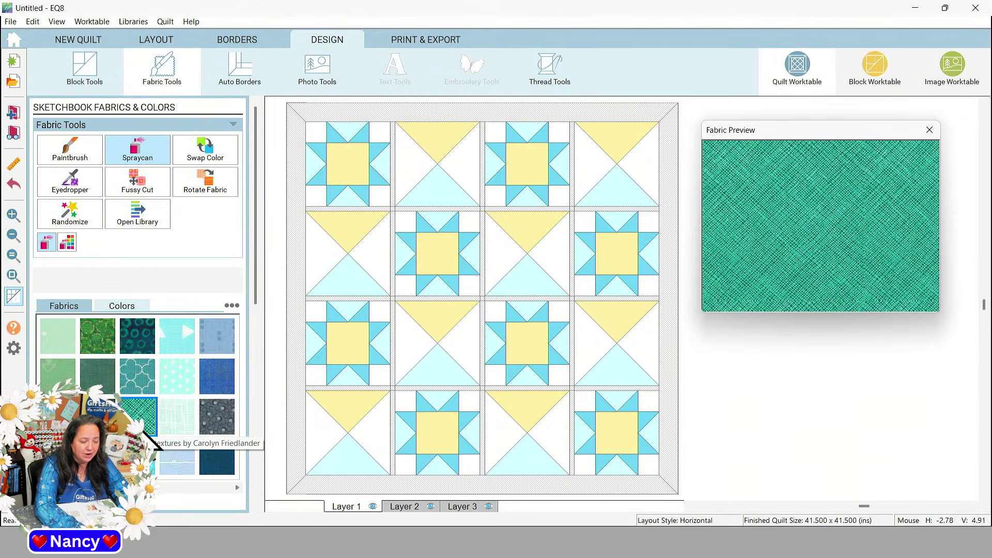
left_click(124, 306)
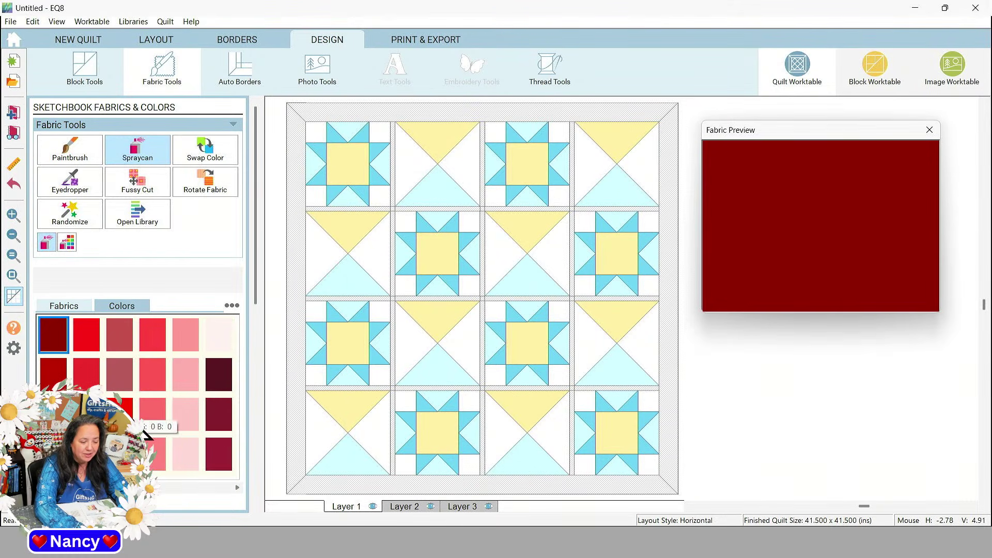
left_click(124, 413)
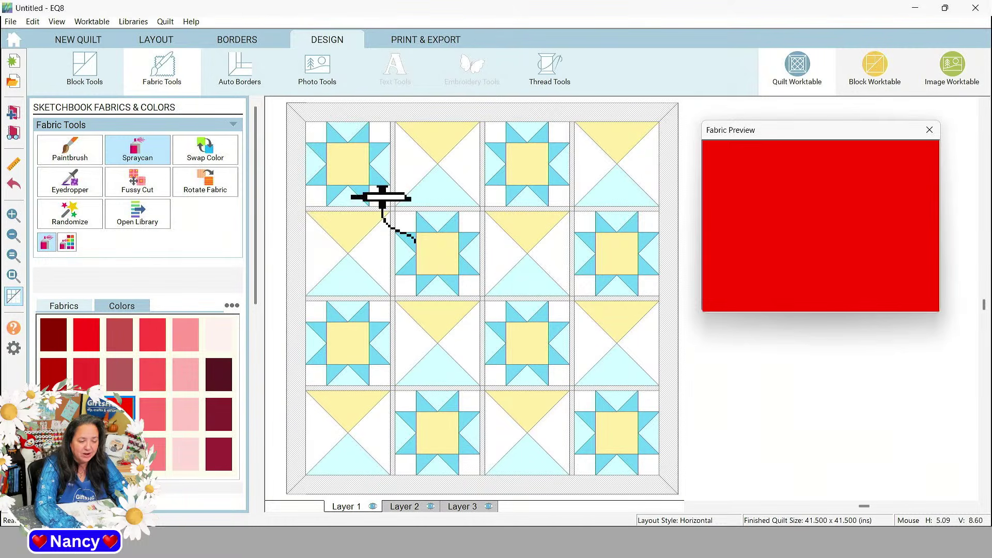
left_click(380, 182)
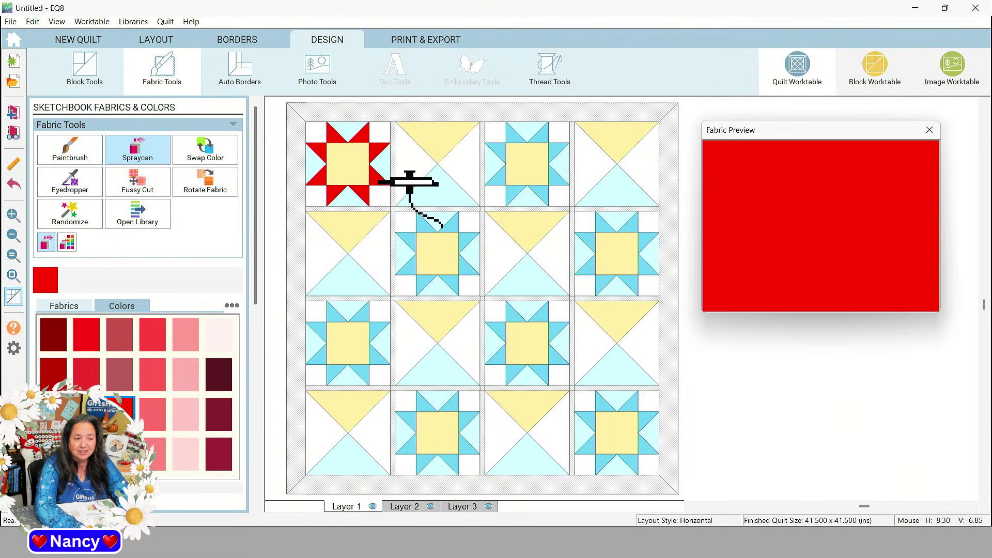
left_click(455, 222)
left_click(545, 317)
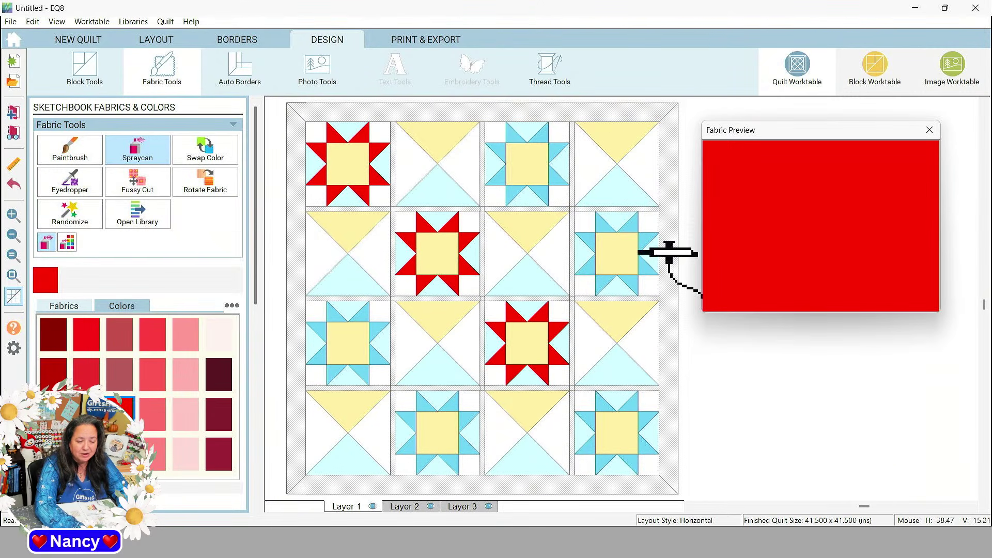
left_click(655, 240)
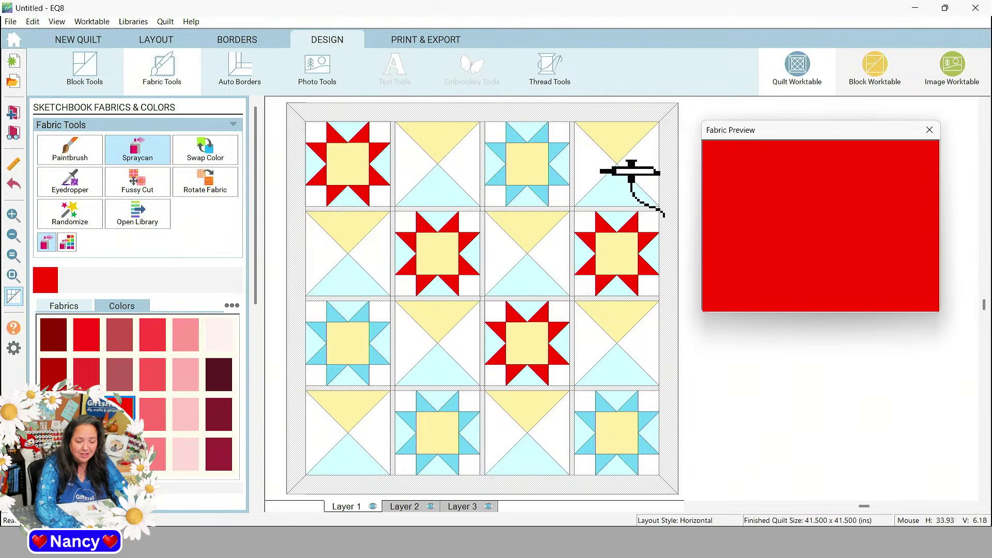
left_click(632, 404)
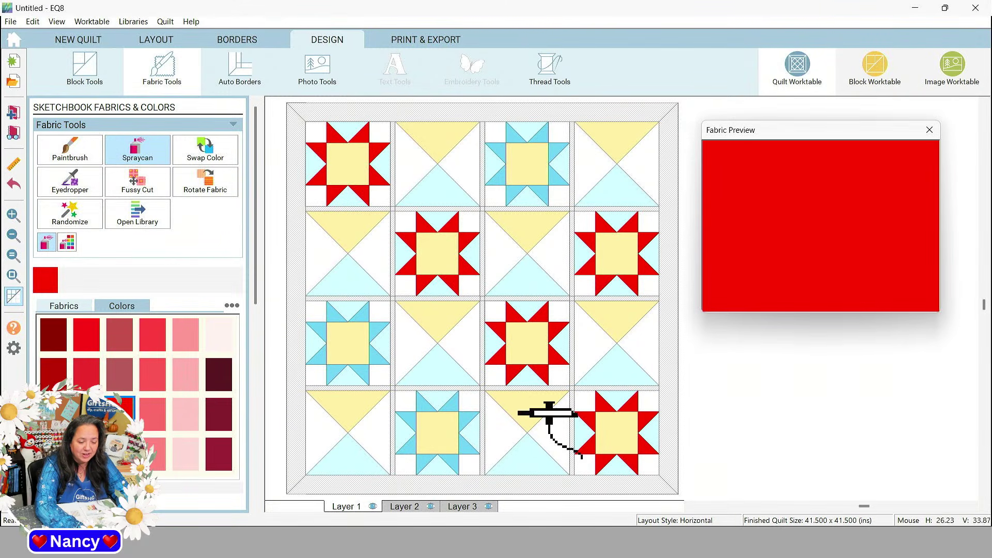
left_click(454, 405)
left_click(383, 333)
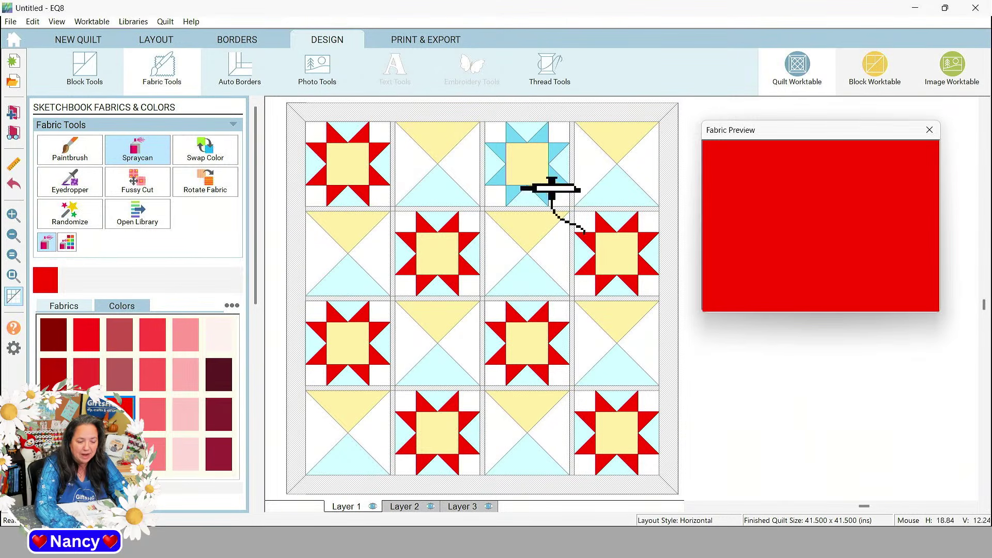
left_click(557, 151)
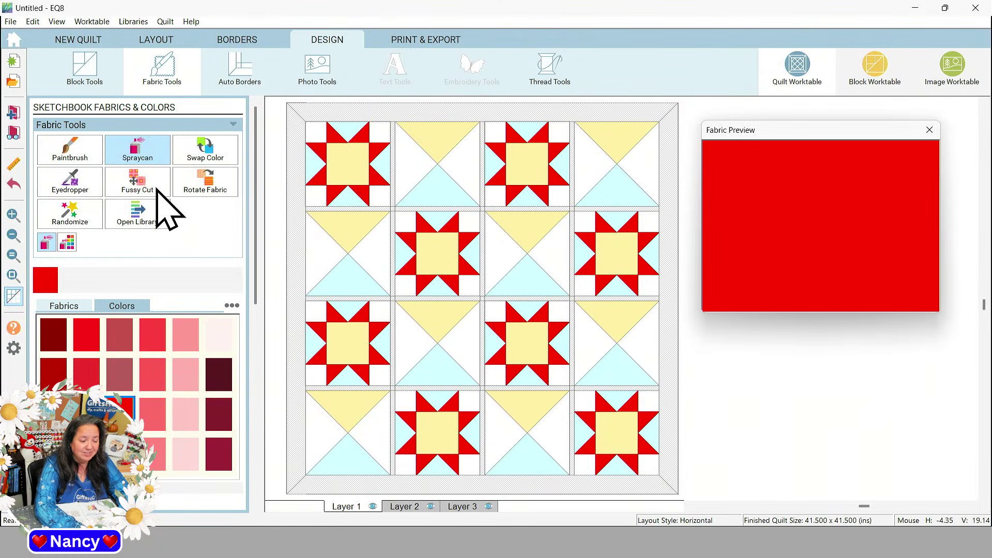
Swap the pale yellow throughout the quilt for bright red, and swap all the bright red for dark burgundy
left_click(214, 155)
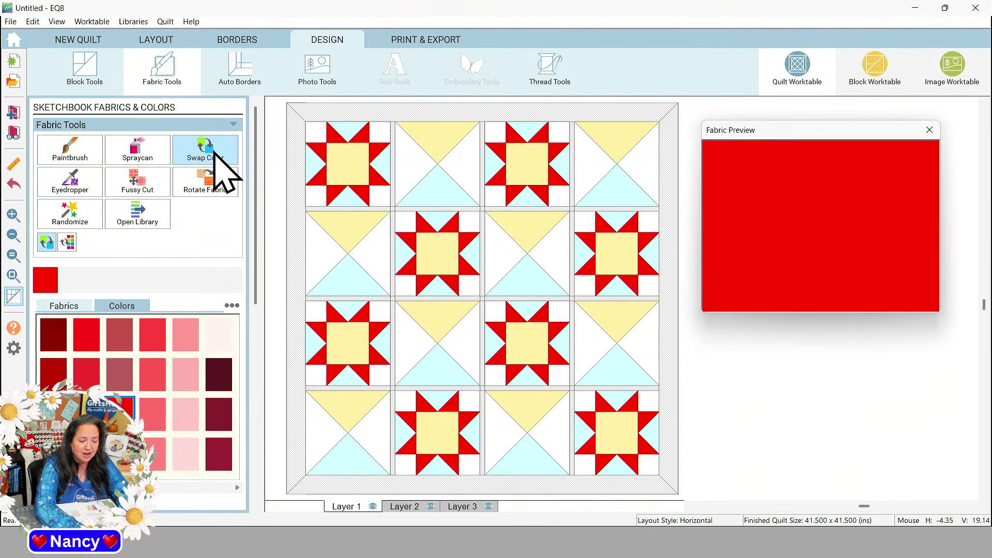
left_click(360, 156)
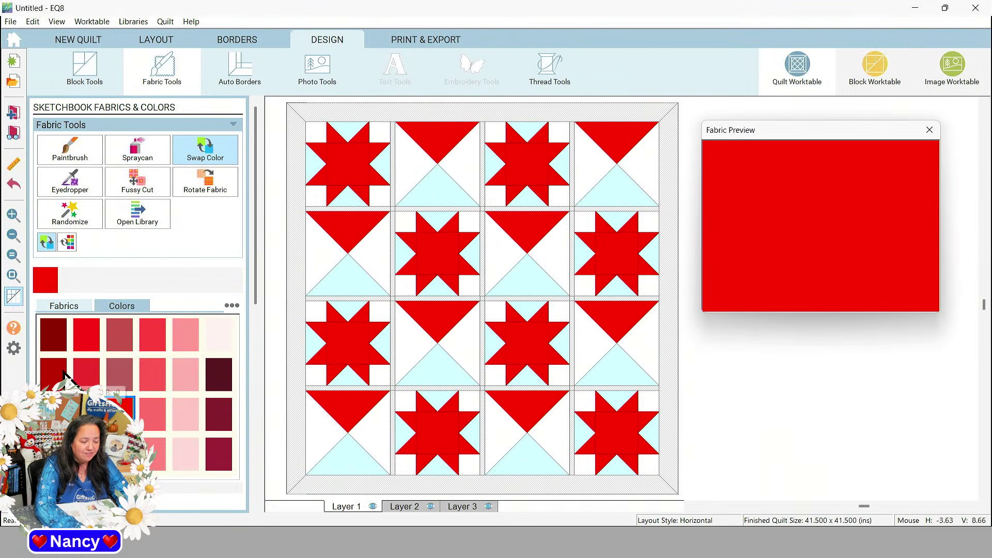
left_click(221, 420)
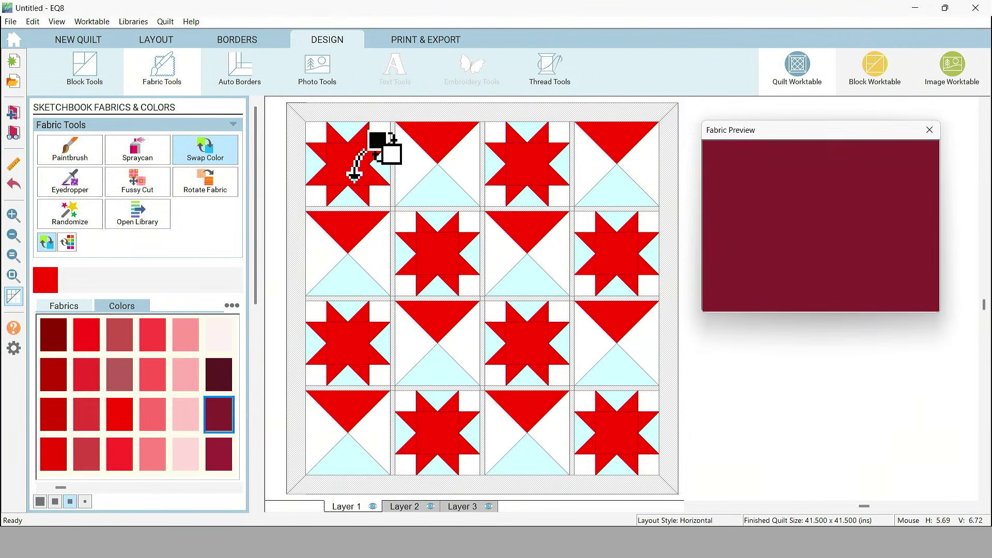
left_click(352, 159)
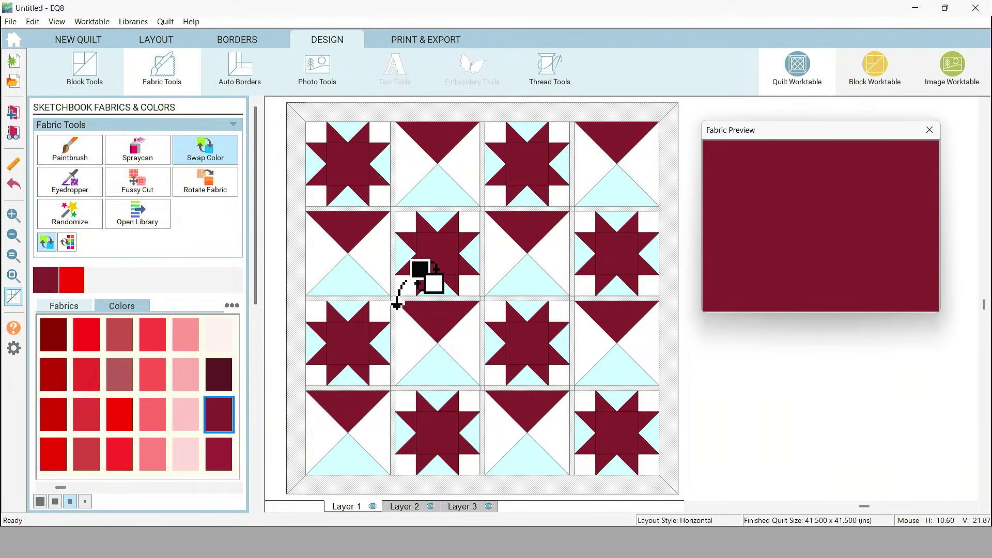
Swap the pale aqua throughout the quilt for dark burgundy, and swap all the burgundy for light pink
left_click(345, 285)
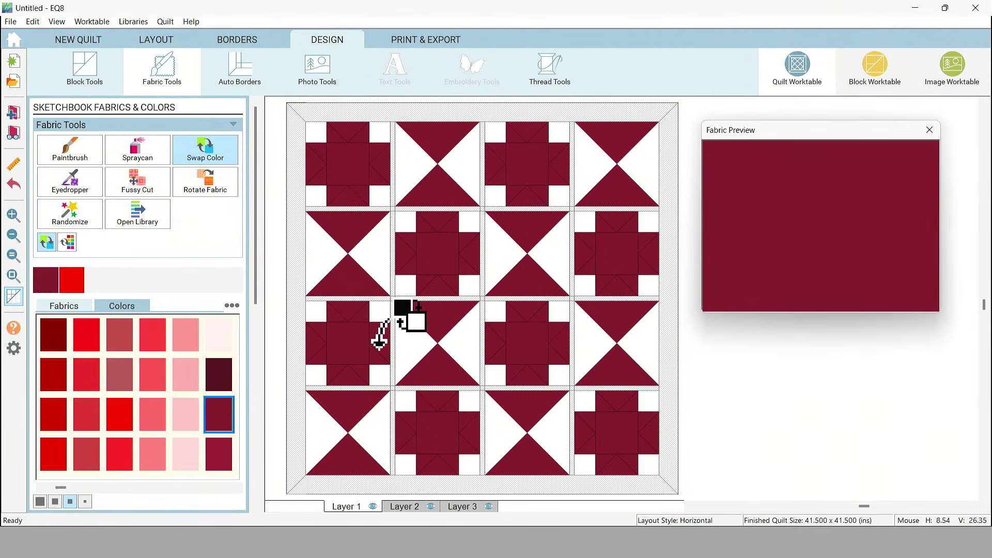
left_click(186, 337)
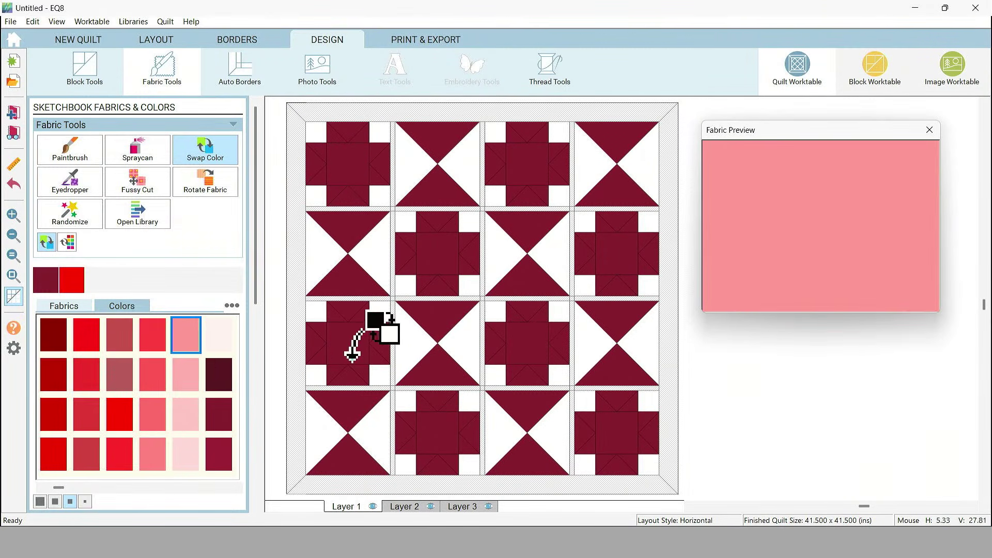
left_click(347, 340)
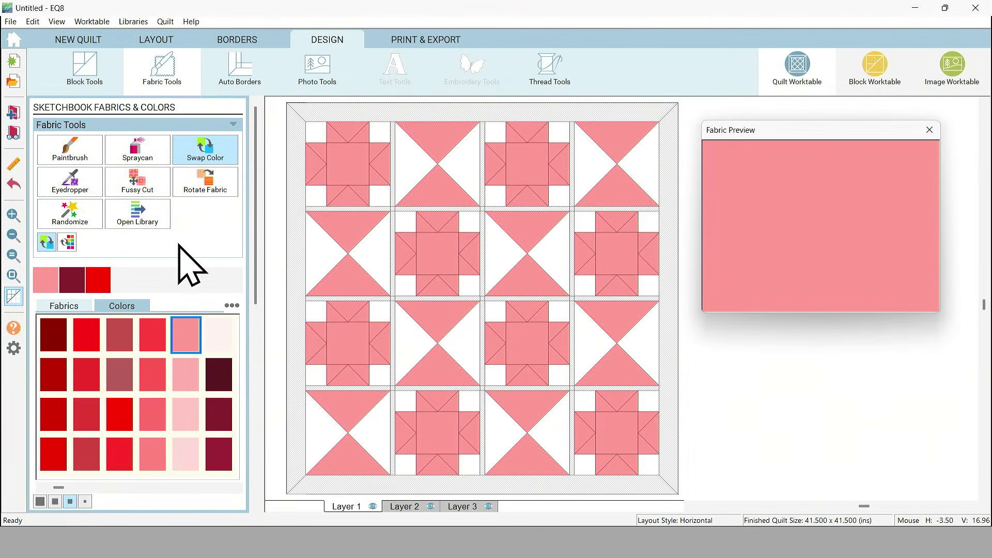
Swap the light pink and the white in all the quilt blocks for dusty red
left_click(73, 182)
left_click(124, 333)
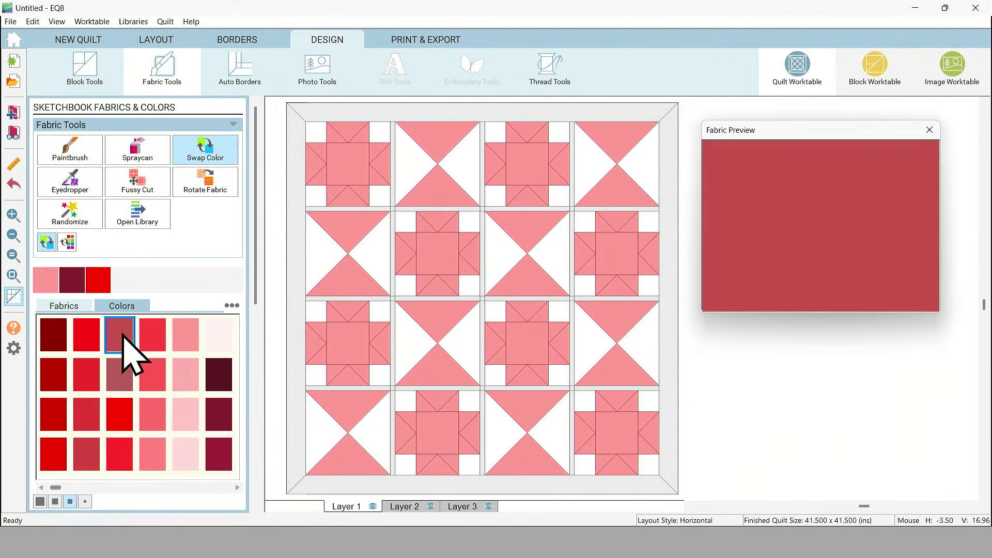
left_click(377, 145)
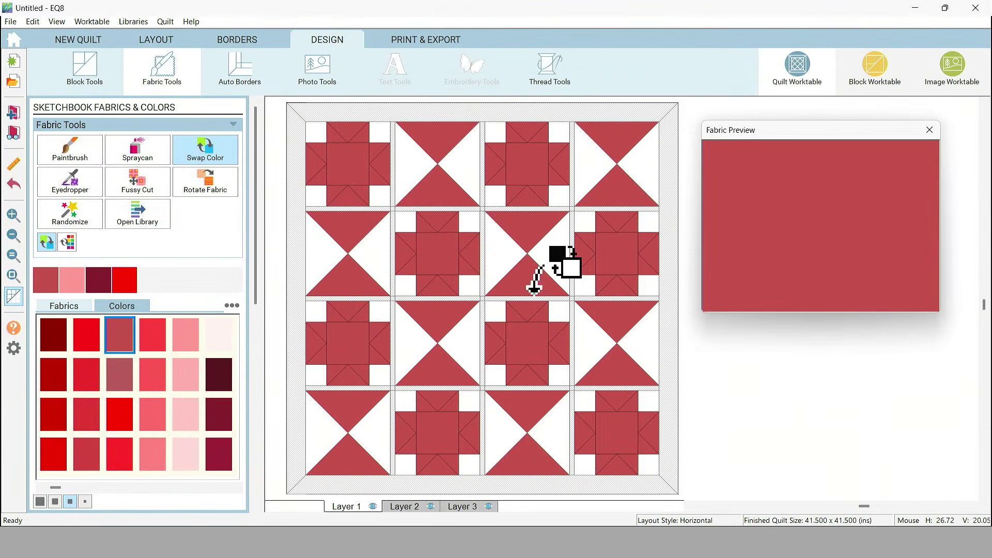
left_click(418, 337)
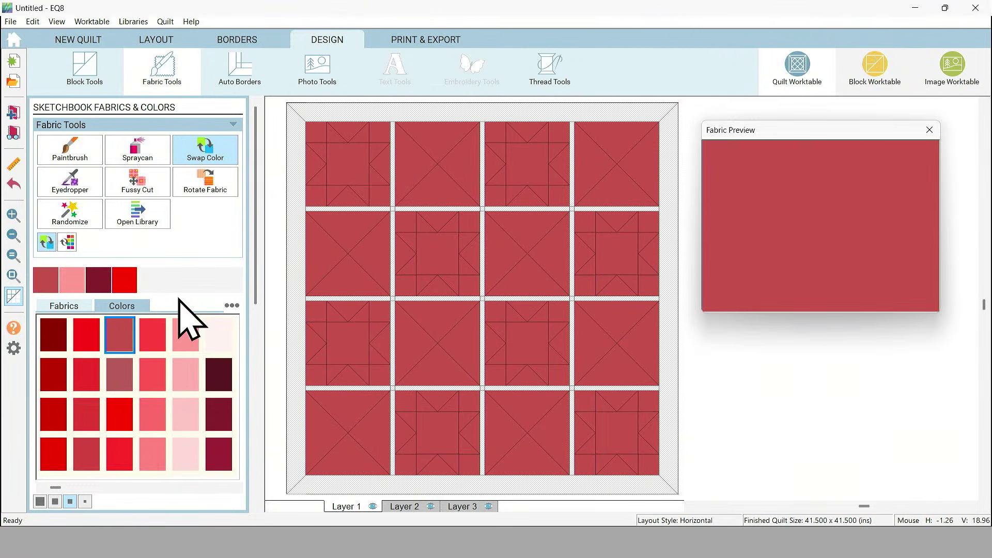
left_click(158, 335)
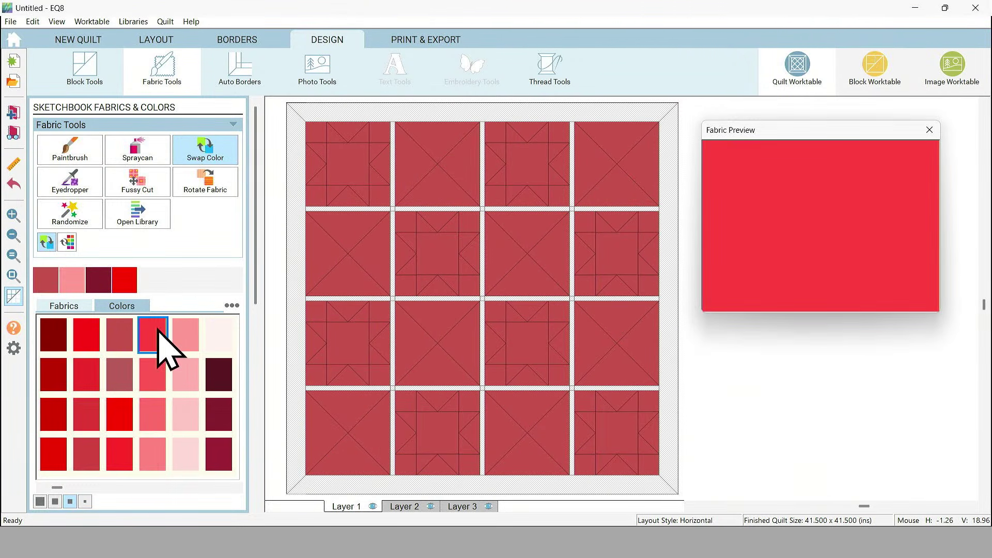
left_click(212, 186)
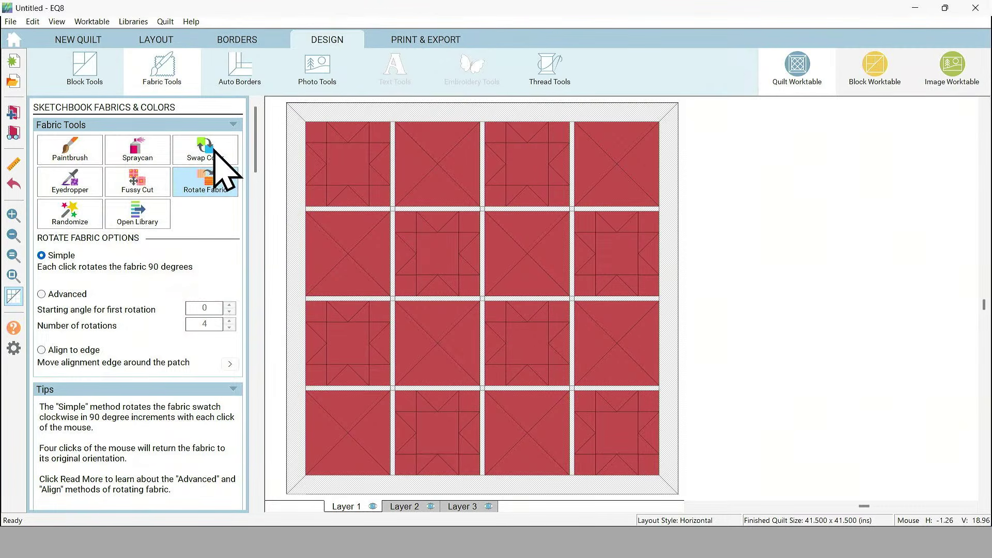
left_click(88, 150)
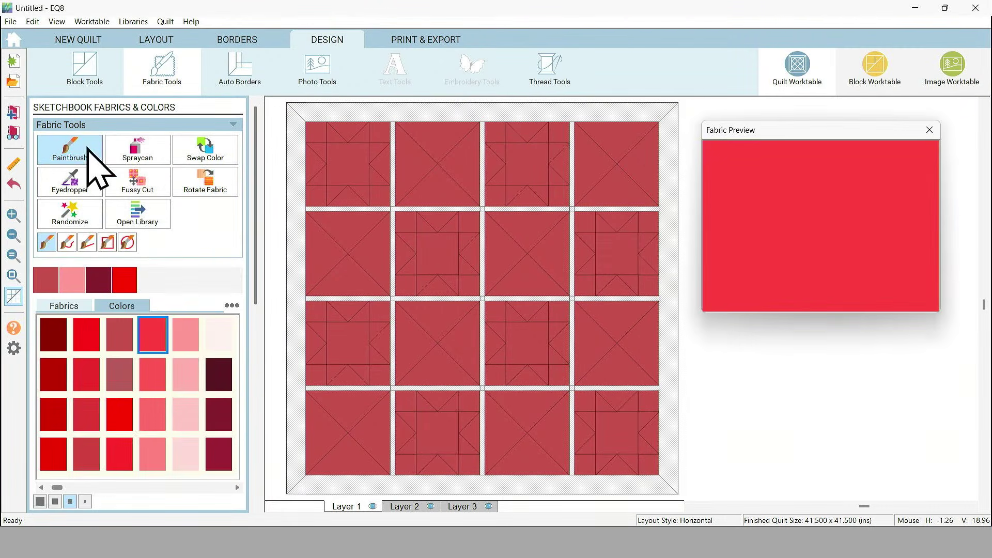
Recolor the four star blocks on the diagonal from the upper-left to the lower-right corner bright red with the Spraycan
left_click(139, 152)
left_click(94, 336)
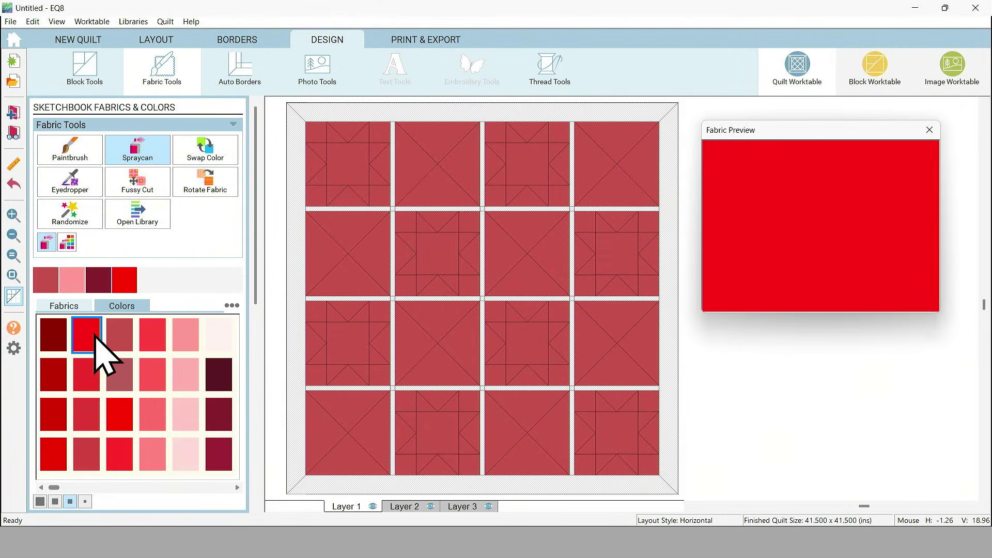
left_click(342, 160)
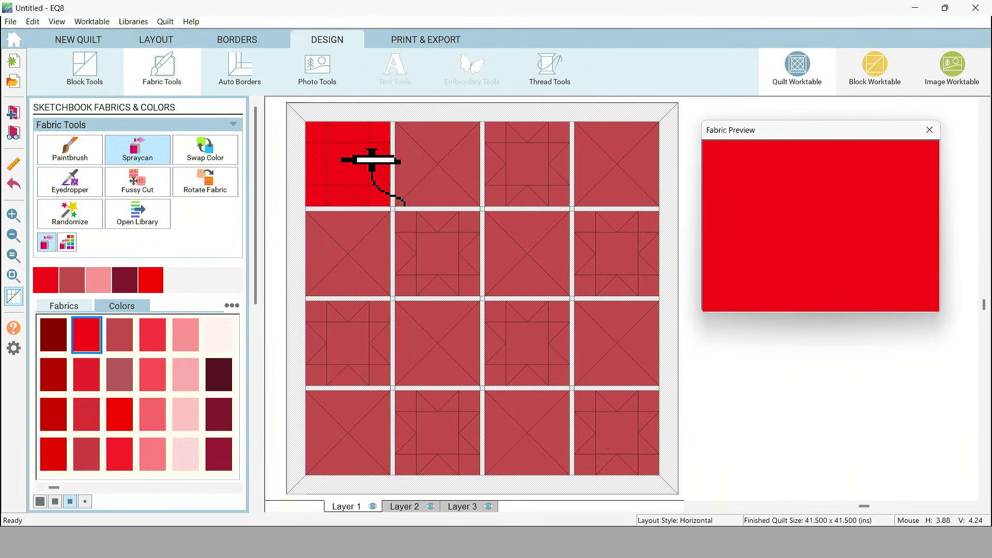
left_click(438, 253)
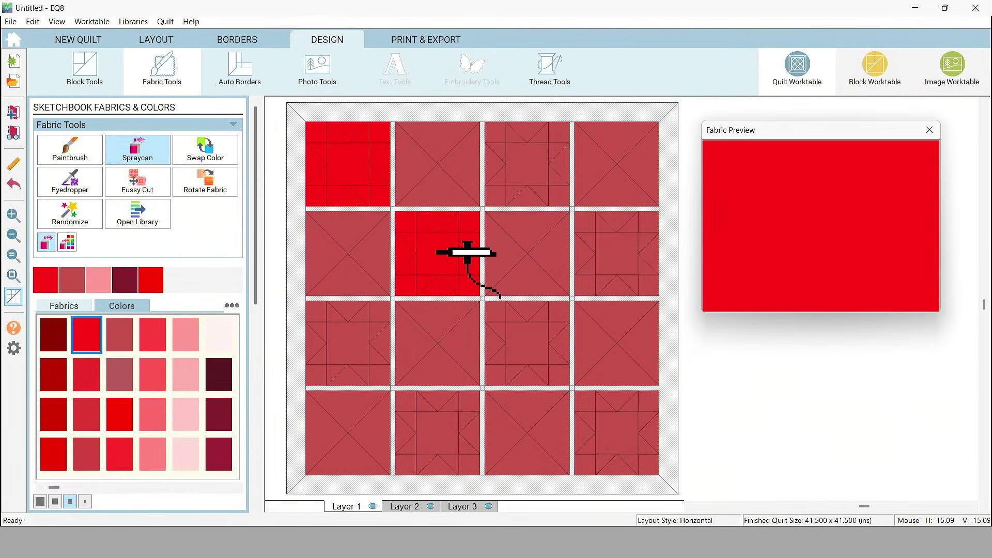
left_click(532, 346)
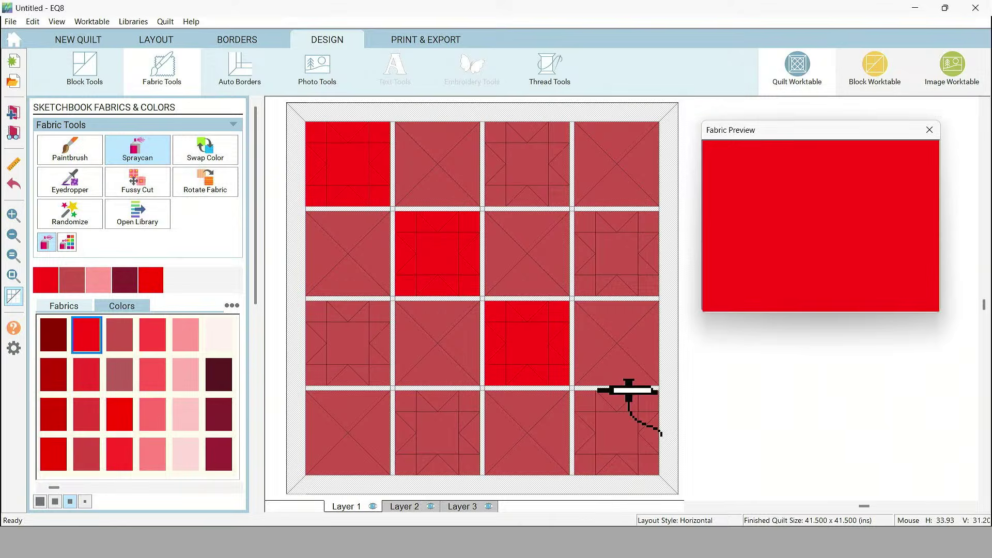
left_click(620, 448)
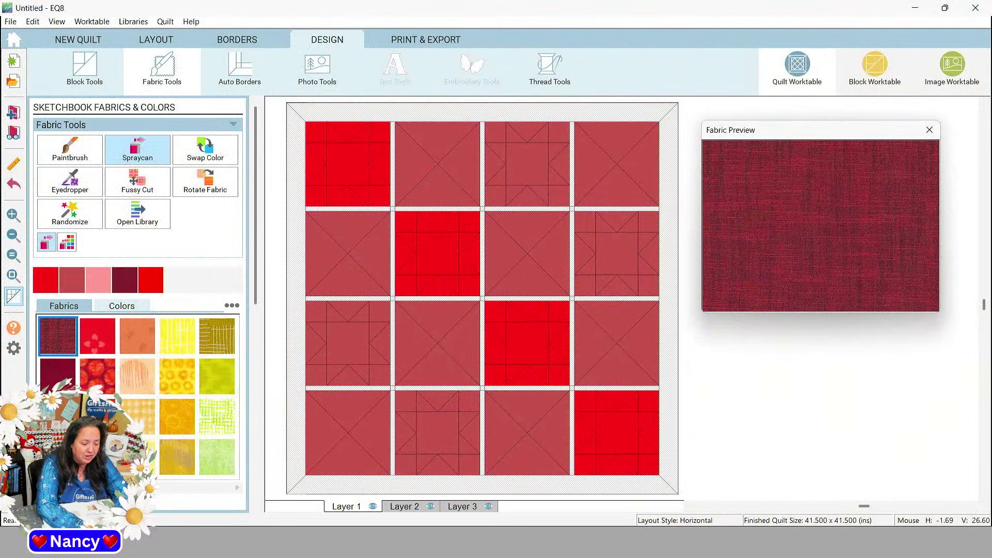
Show the sketchbook fabric swatches at a smaller size and preview the prints one by one from dark red through orange, yellow and green to aqua
scroll(137, 397, "down", 2)
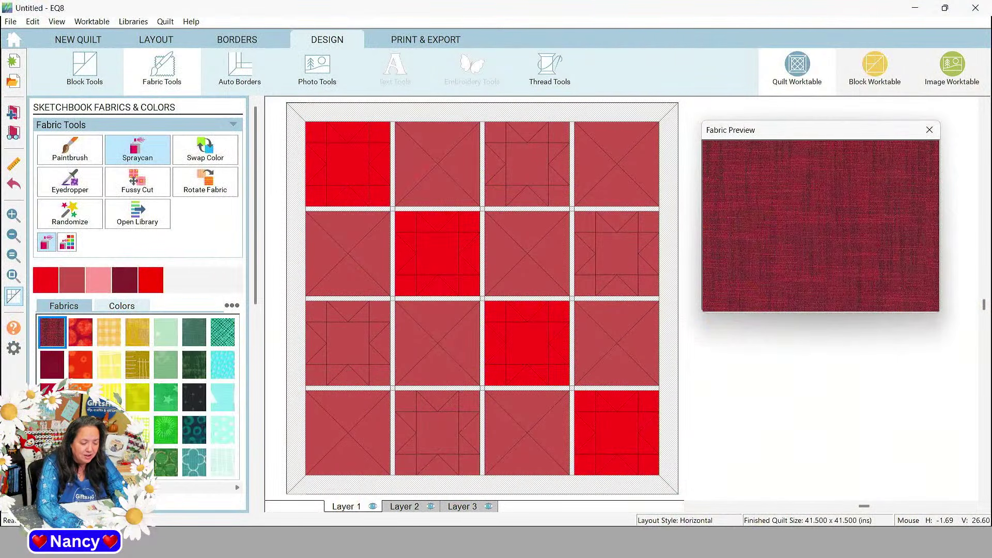
scroll(136, 397, "down", 2)
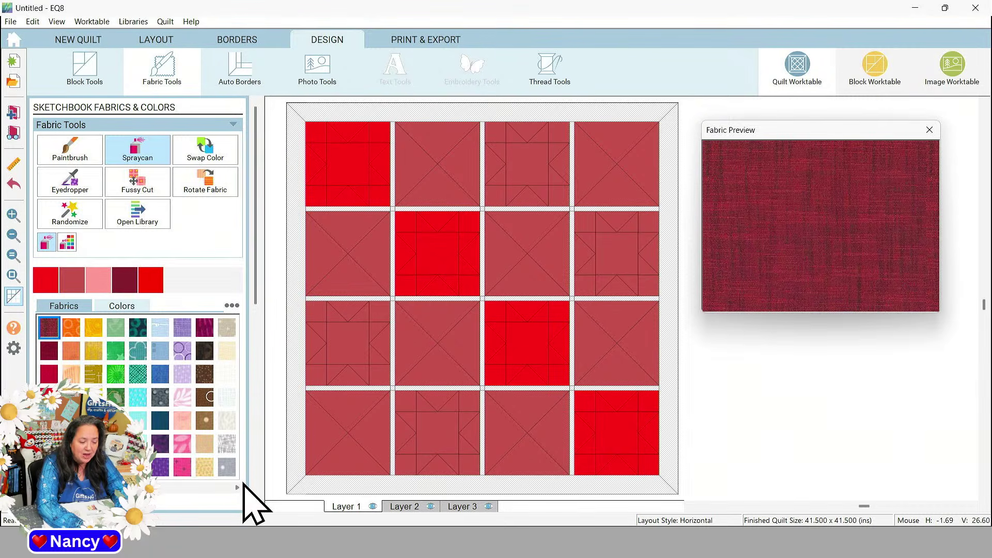
key("Down")
key("Down")
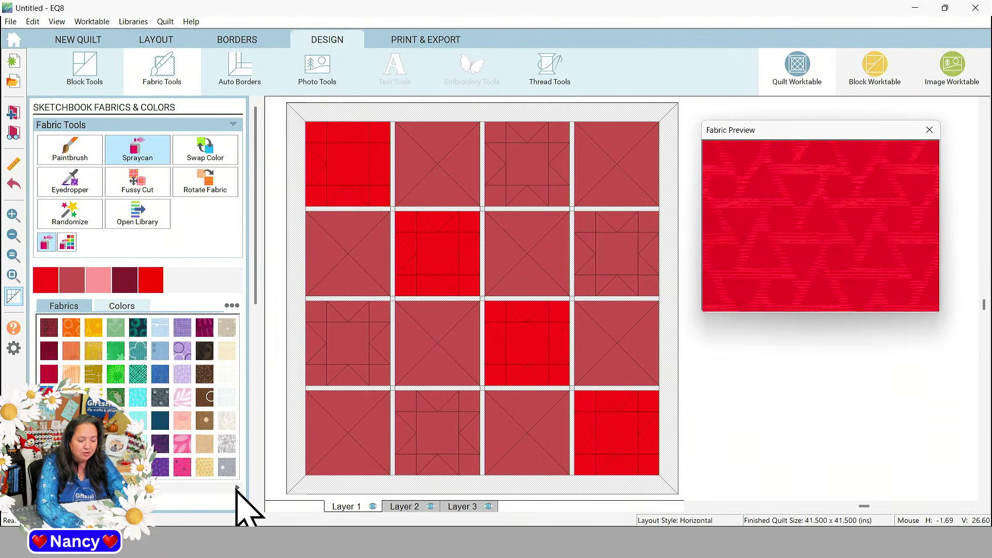
key("Down")
key("Down")
key("Down")
key("Down")
key("Down")
key("Down")
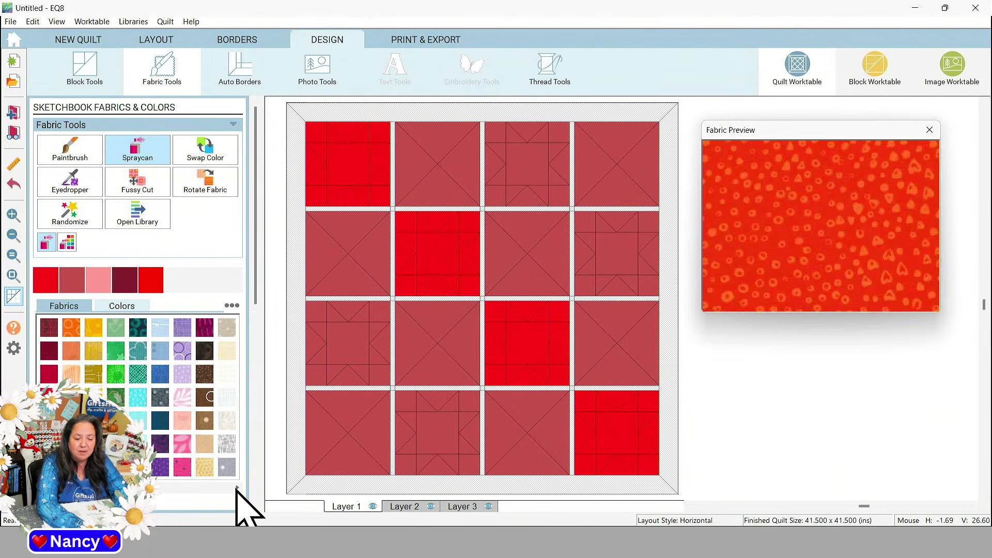
key("Down")
key("Down")
key("Down")
key("Down")
key("Down")
key("Down")
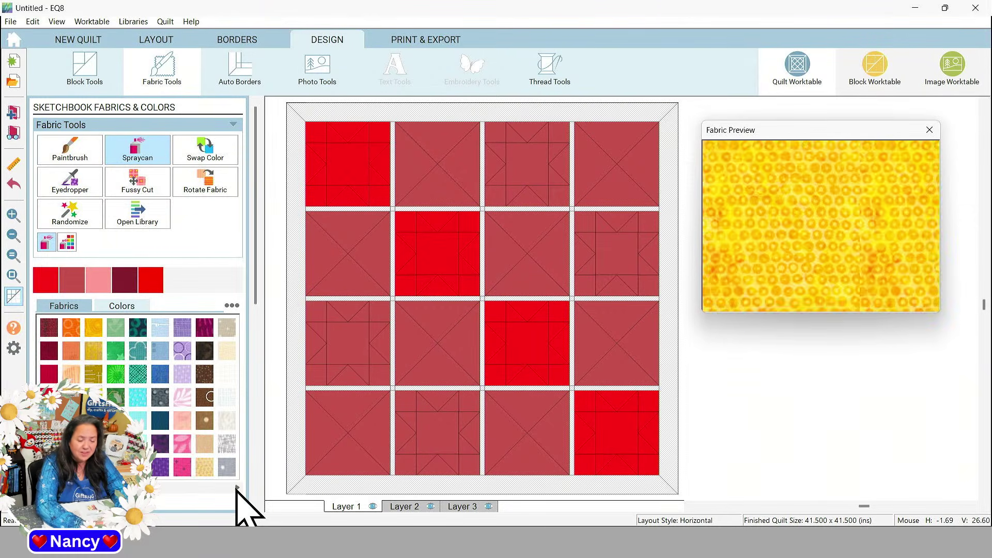
key("Down")
key("Down")
key("Down")
key("Down")
key("Down")
key("Down")
key("Down")
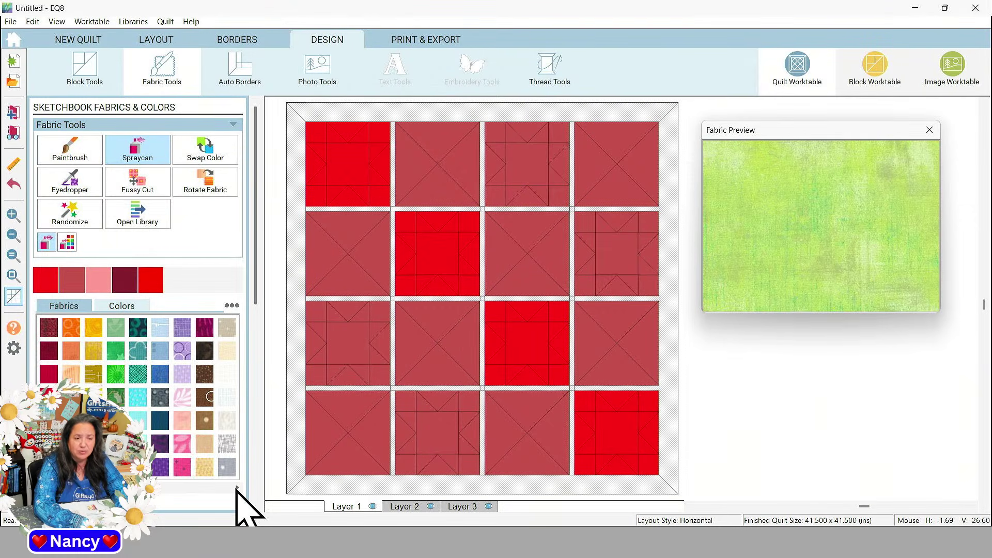
key("Down")
key("Down")
key("Down")
key("Down")
key("Down")
key("Down")
key("Down")
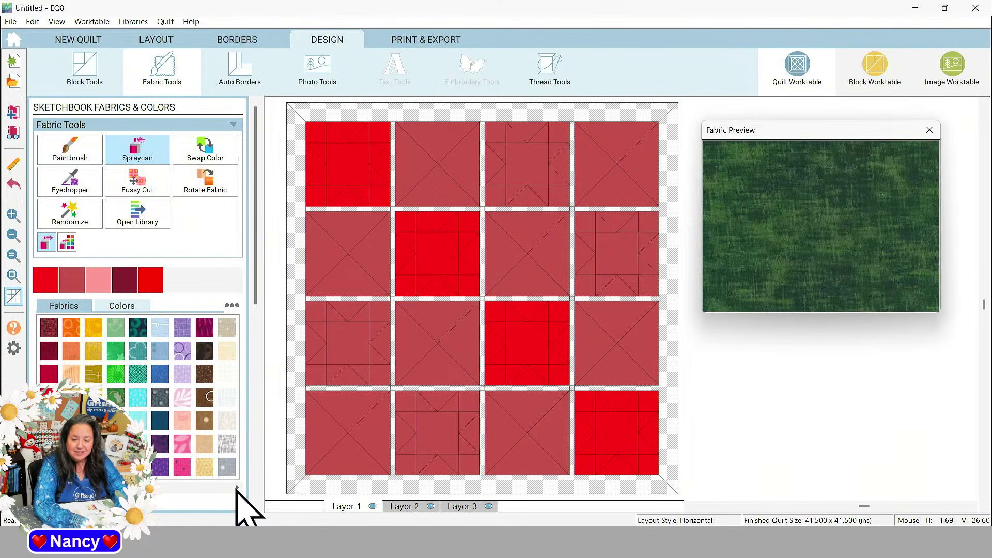
key("Down")
key("Down")
key("Down")
key("Down")
key("Down")
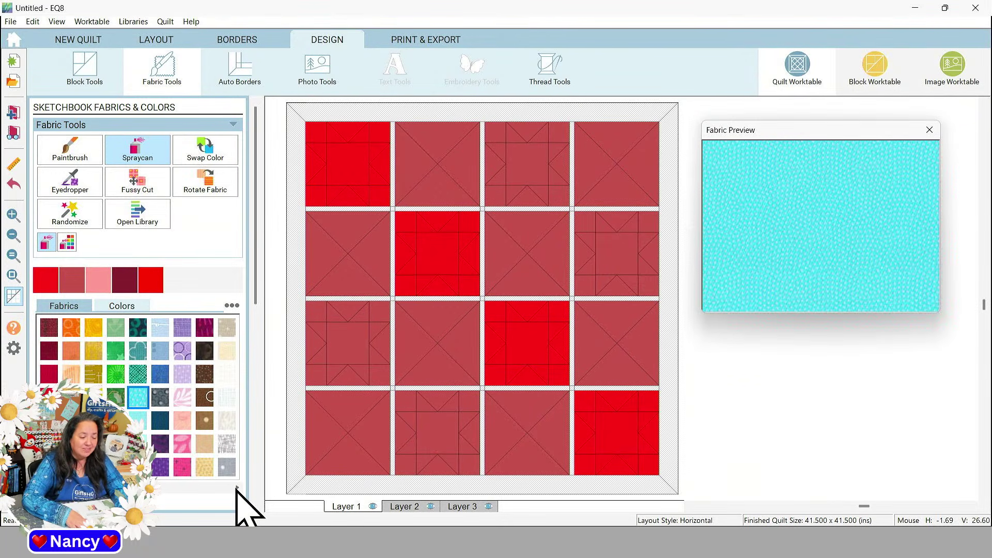